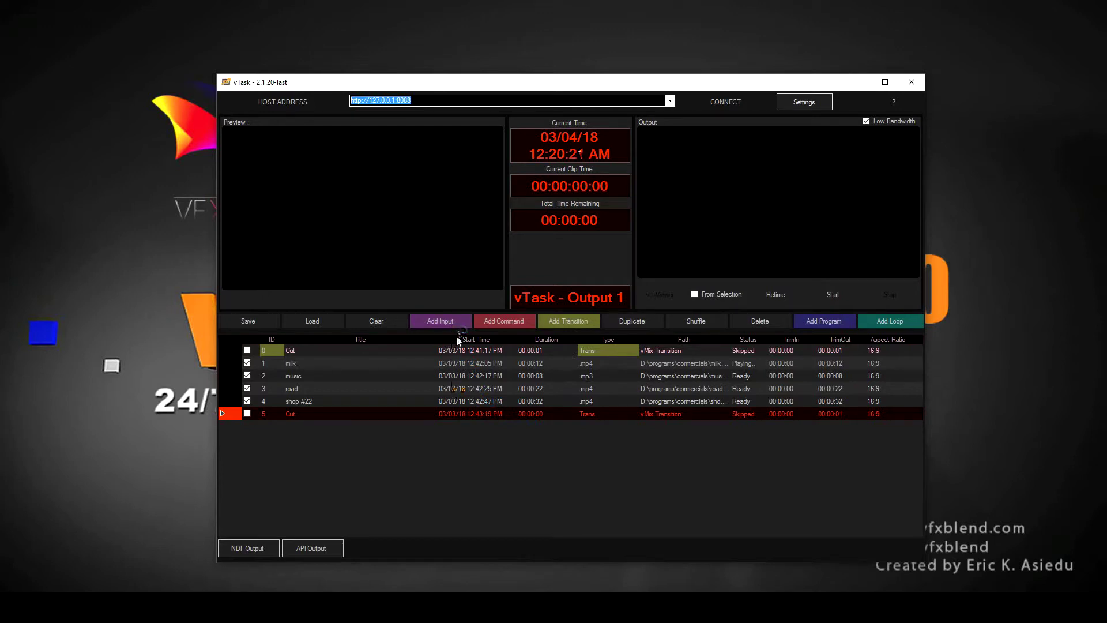
# Step: Bring up the vMix window and move the vTask window aside so both are visible together
pyautogui.rightClick(485, 430)
pyautogui.click(488, 378)
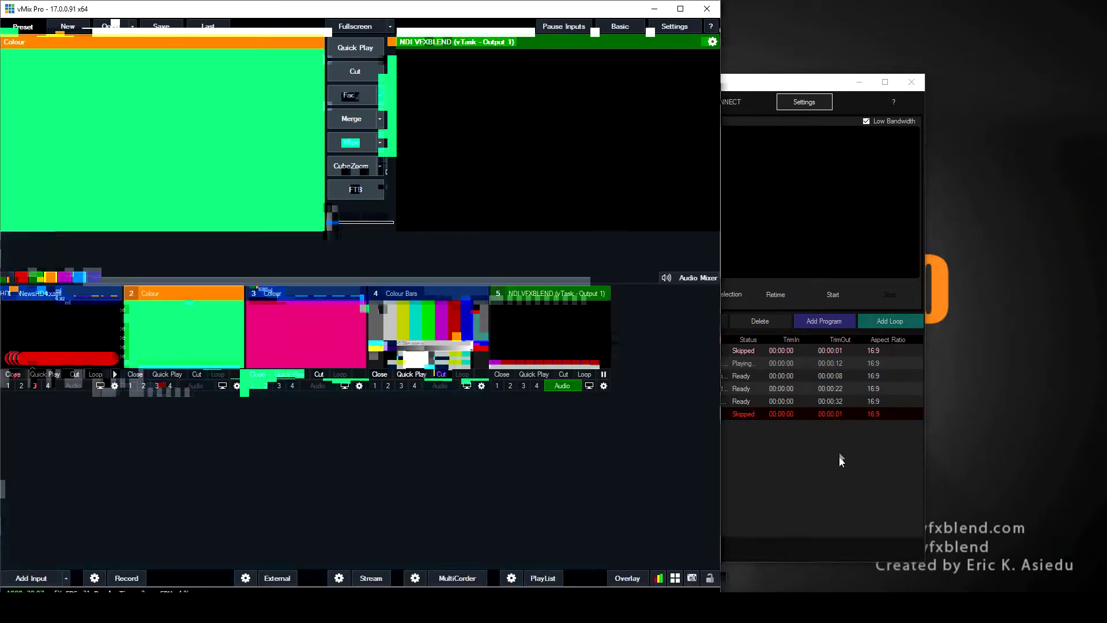
pyautogui.click(841, 460)
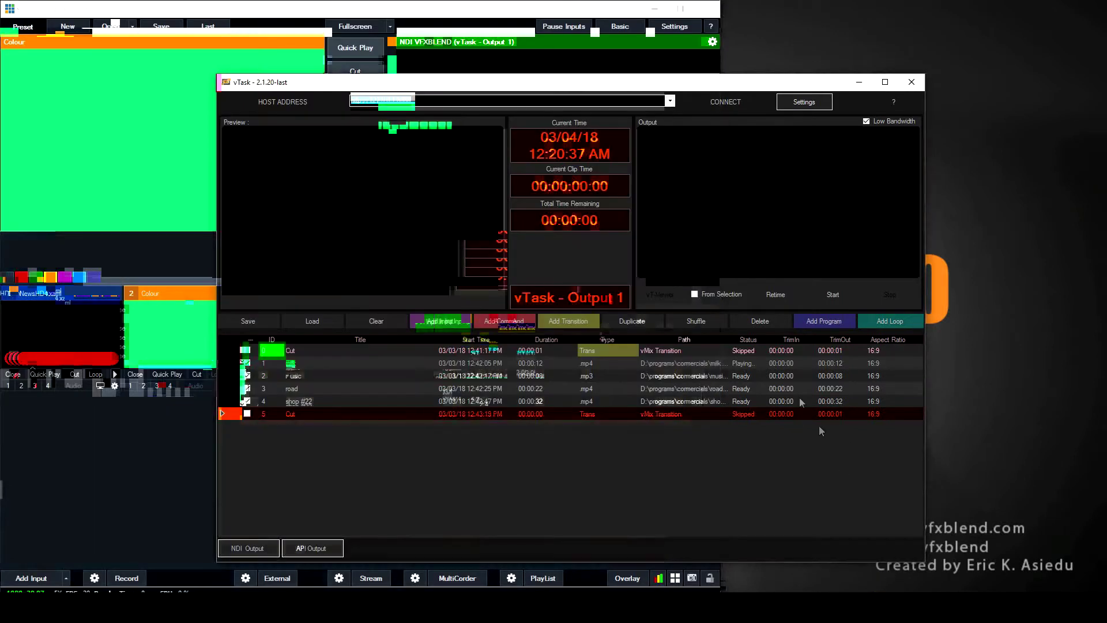
pyautogui.moveTo(462, 81); pyautogui.dragTo(648, 78)
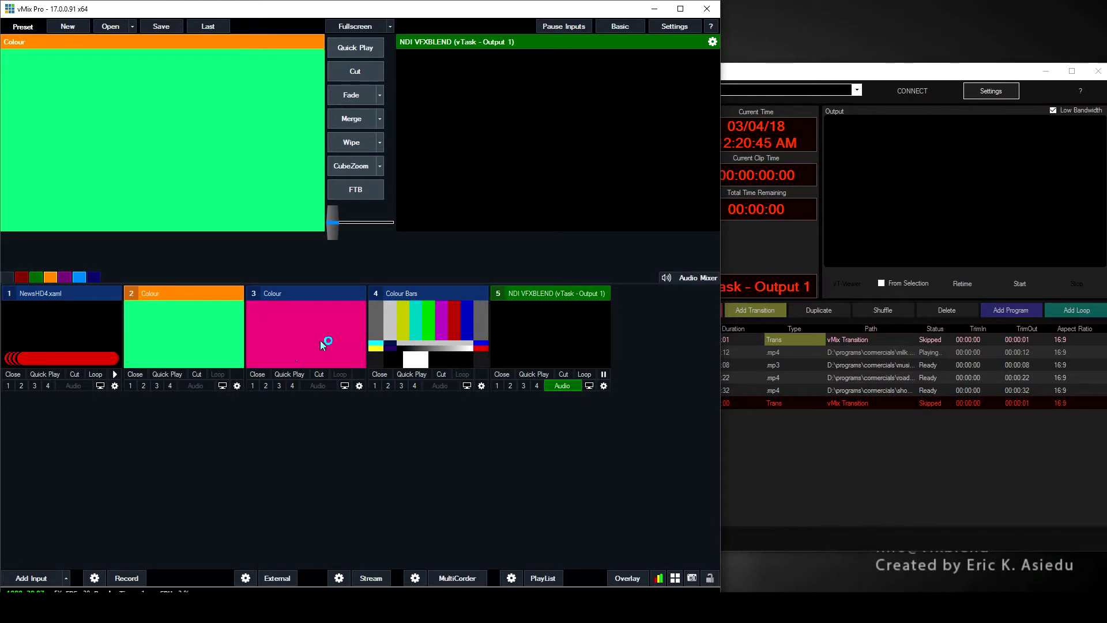
# Step: Preview the Colour Bars and green Colour inputs in vMix
pyautogui.click(254, 339)
pyautogui.click(209, 342)
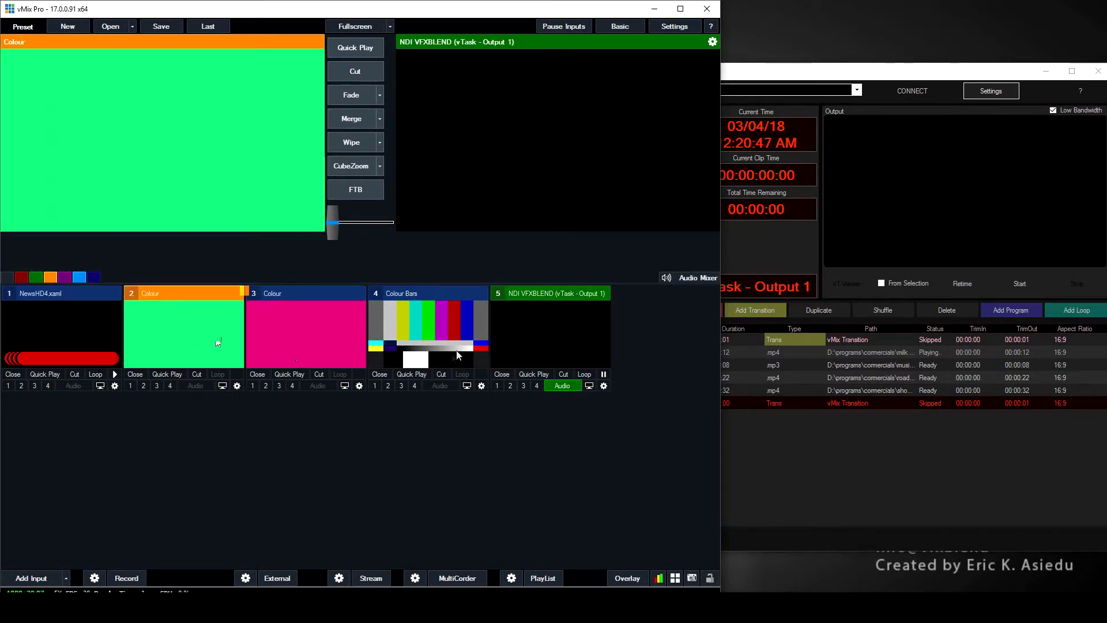
pyautogui.click(439, 336)
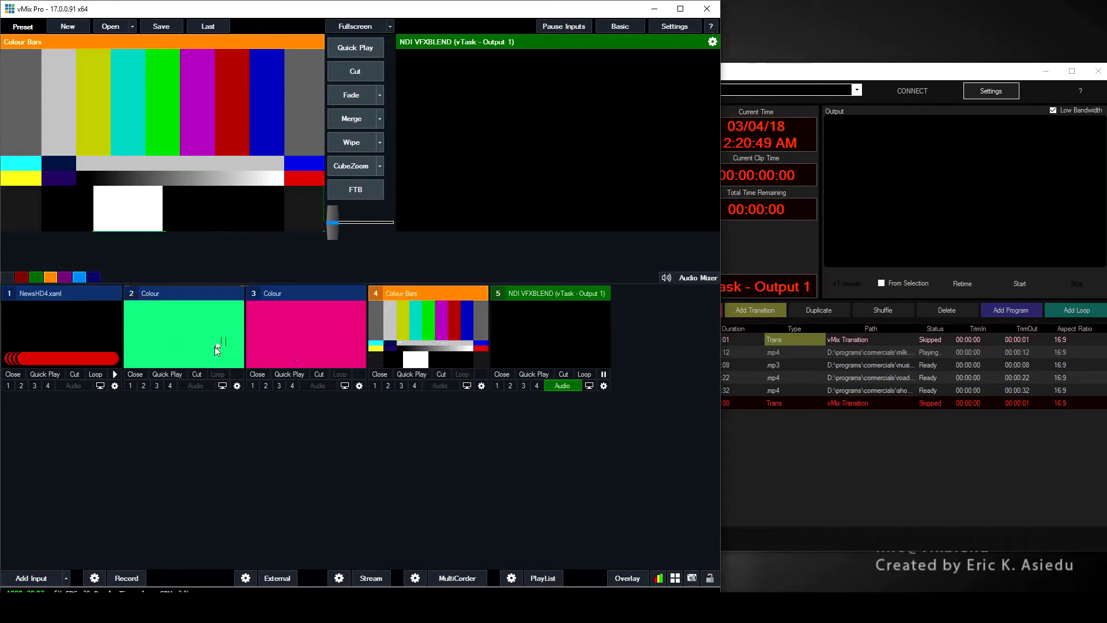
pyautogui.click(215, 352)
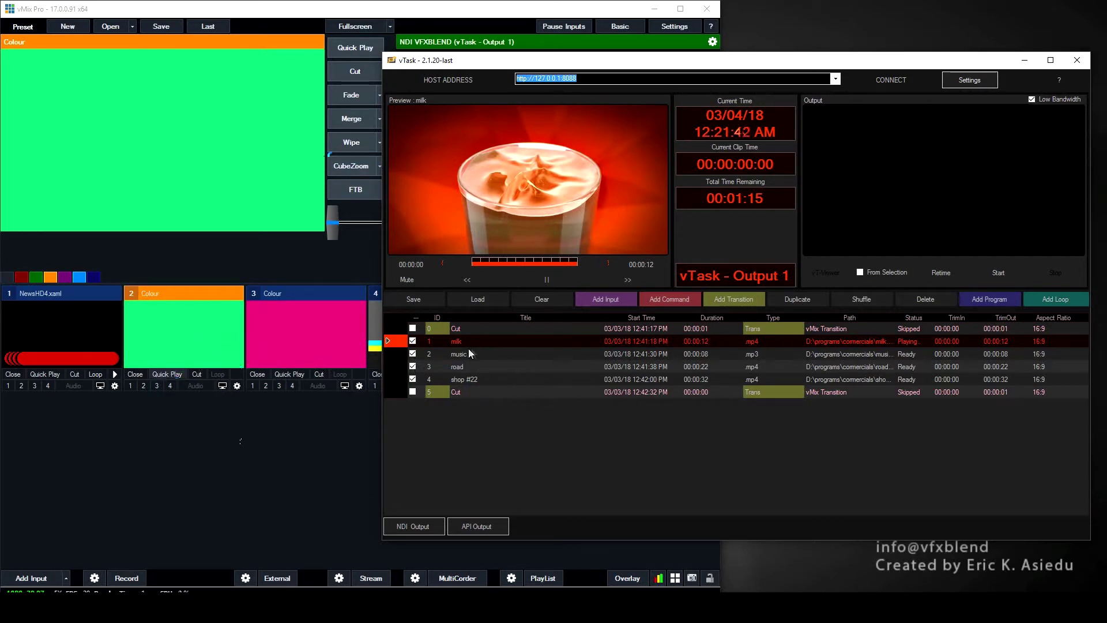
# Step: Add a vMix input below the milk row in the vTask playlist and open the new row's properties
pyautogui.click(615, 300)
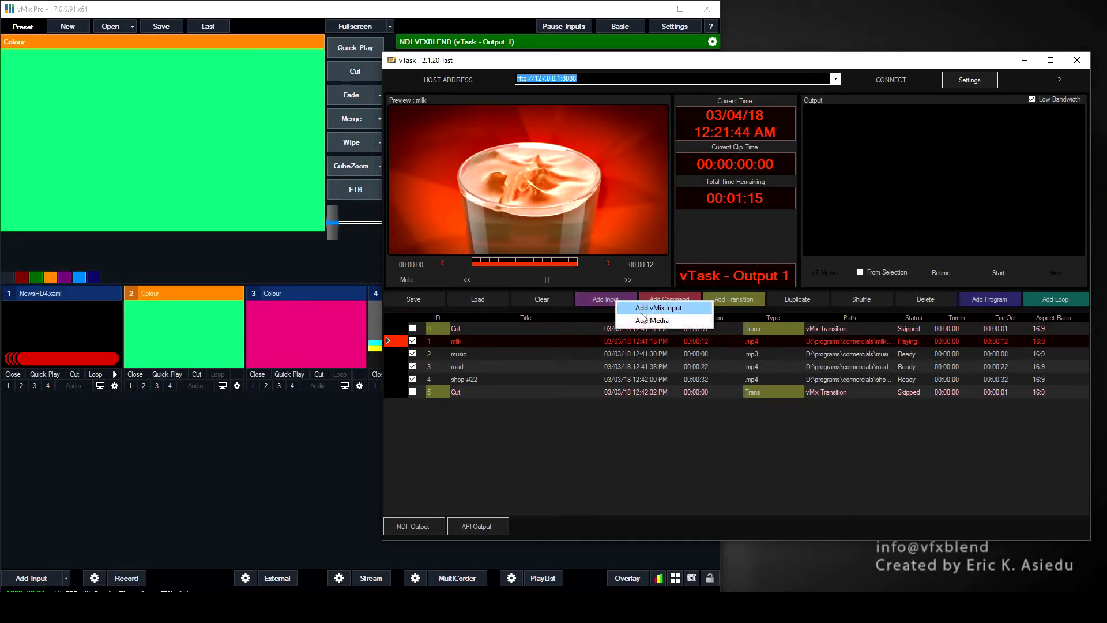
pyautogui.click(661, 308)
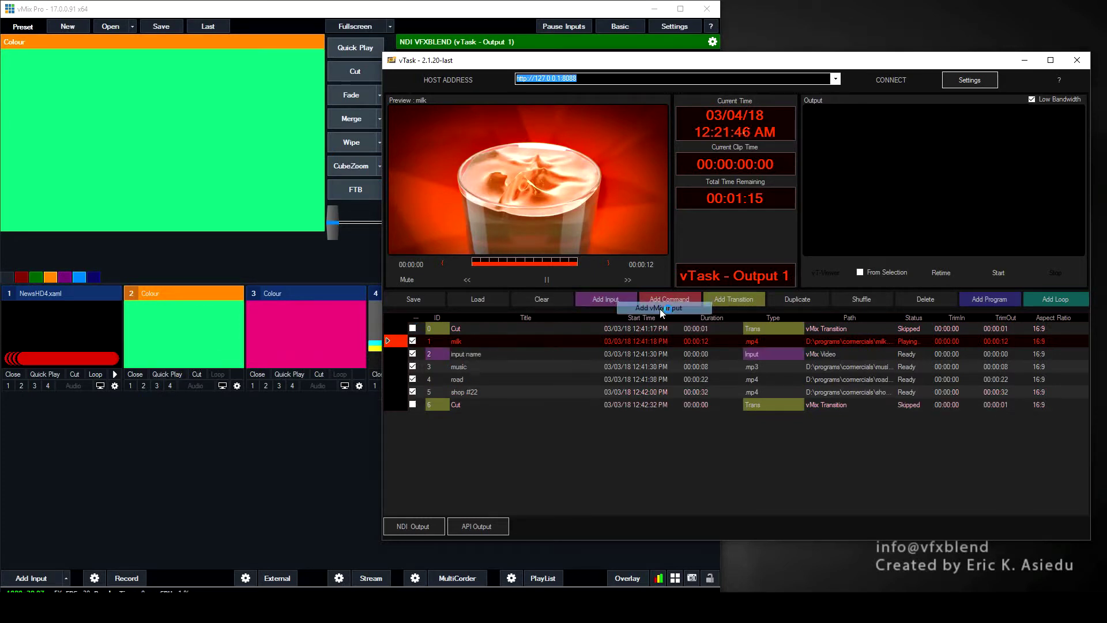
pyautogui.click(482, 355)
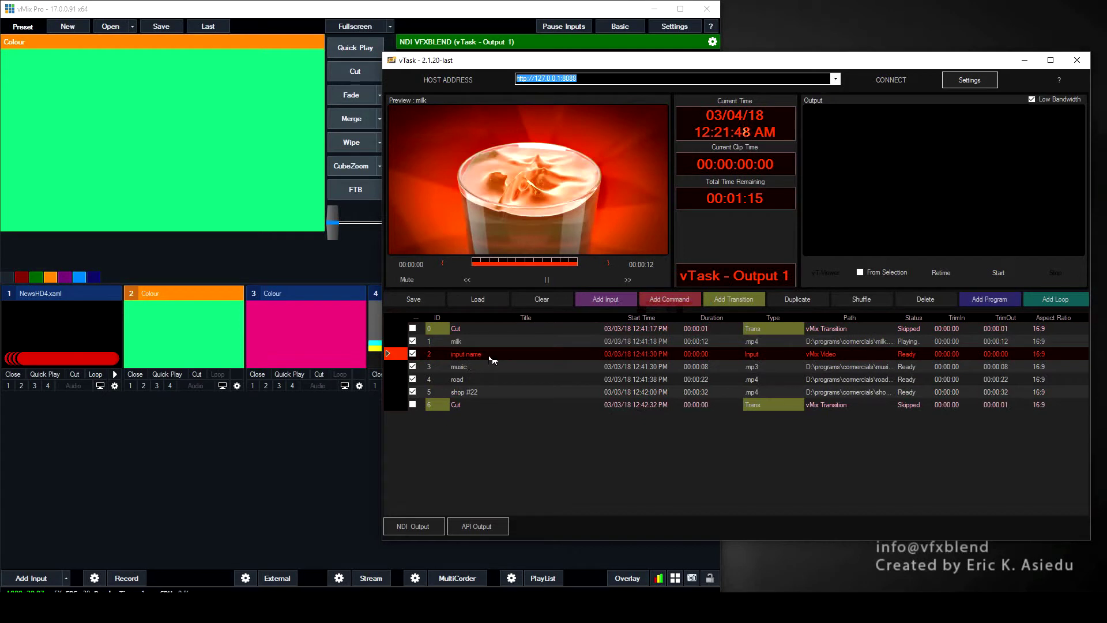
pyautogui.doubleClick(496, 358)
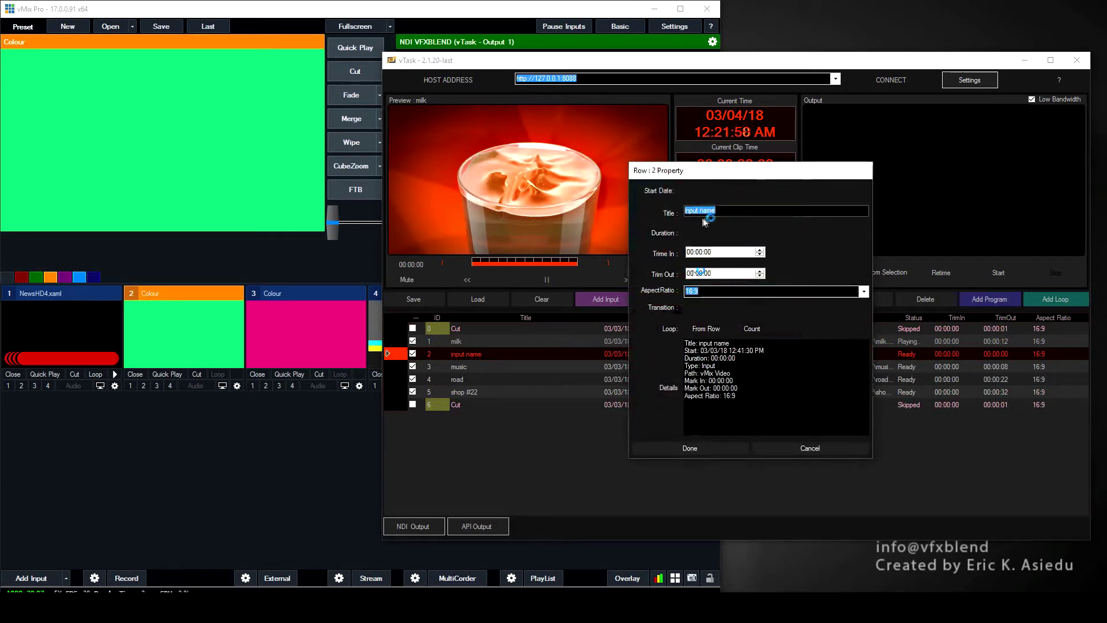
# Step: Check the names of the green and pink colour inputs in their vMix input settings
pyautogui.click(211, 364)
pyautogui.click(236, 386)
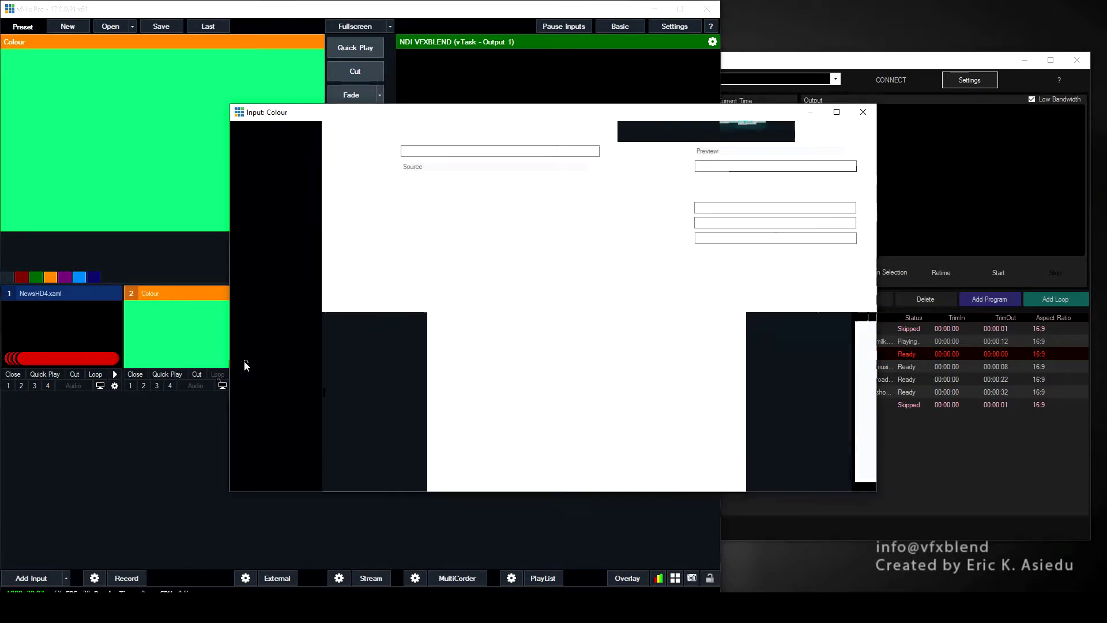
pyautogui.doubleClick(411, 152)
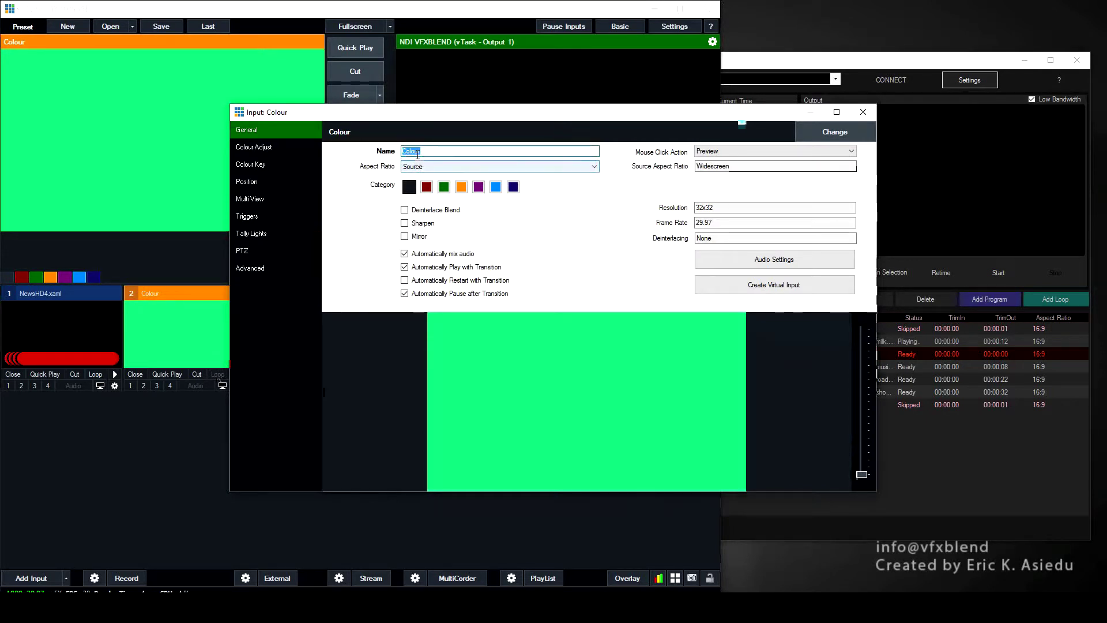
pyautogui.click(863, 112)
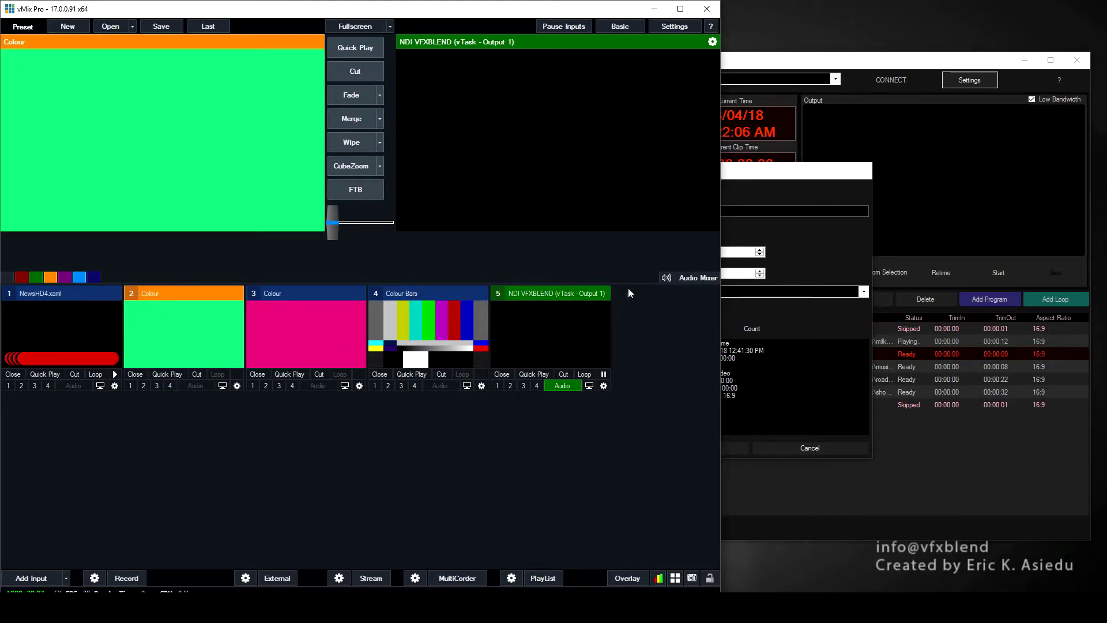
pyautogui.click(236, 386)
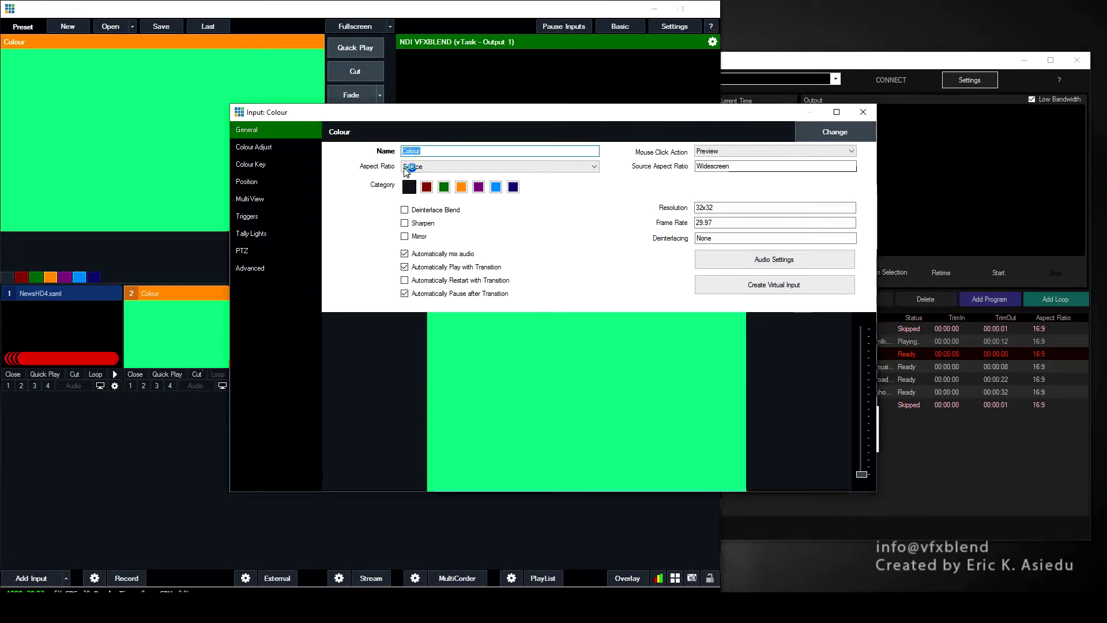
pyautogui.click(864, 112)
pyautogui.click(358, 385)
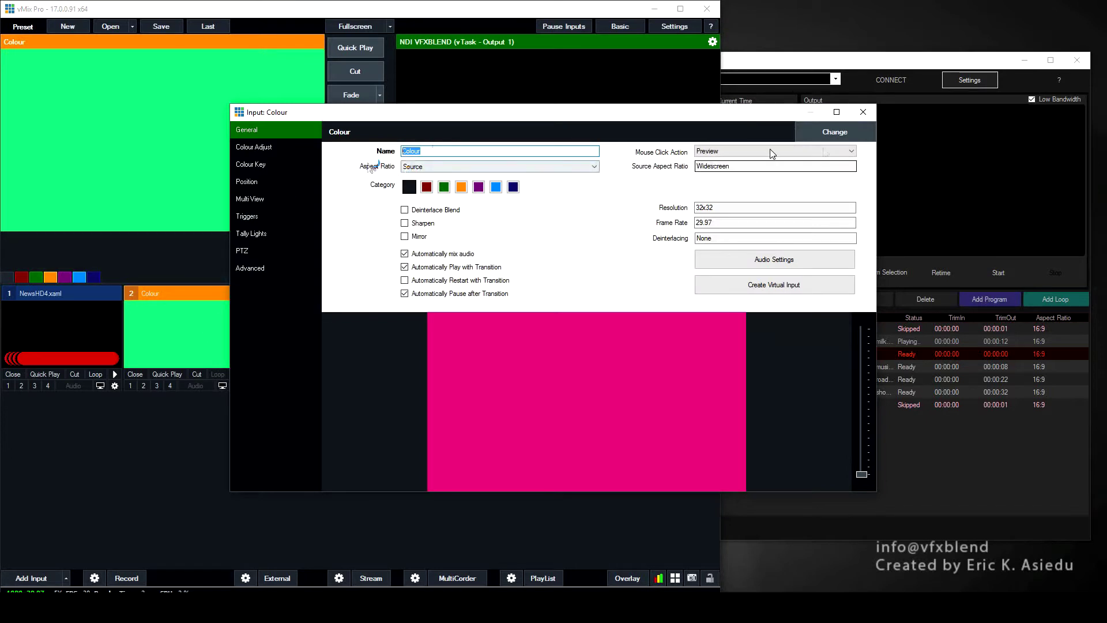
pyautogui.click(864, 112)
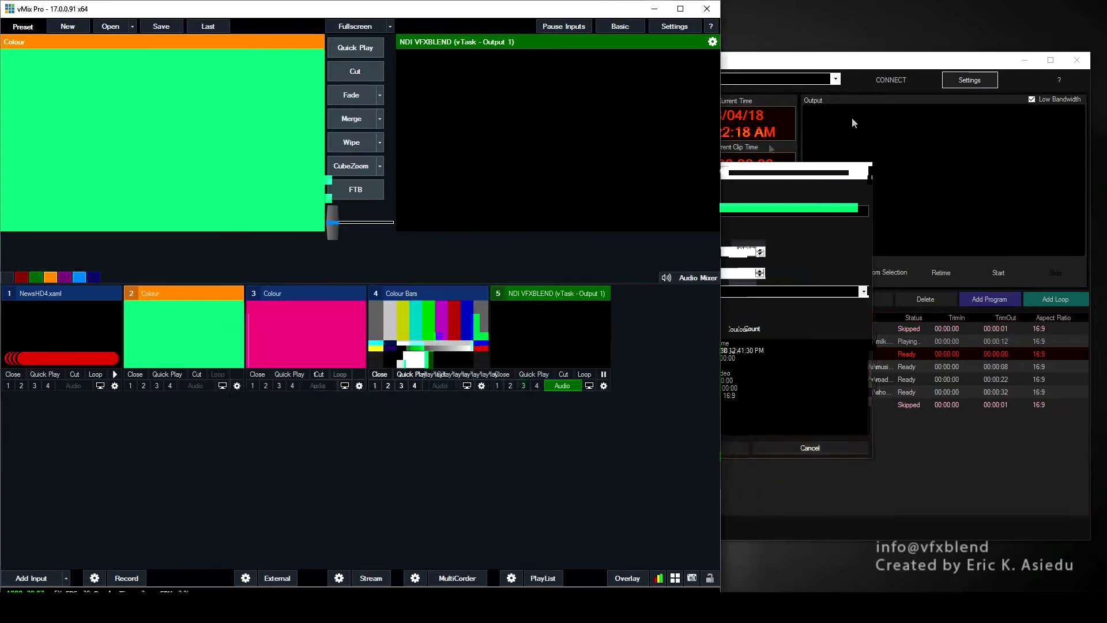
# Step: Rename the green Colour input in vMix to Camera and close its settings
pyautogui.click(237, 386)
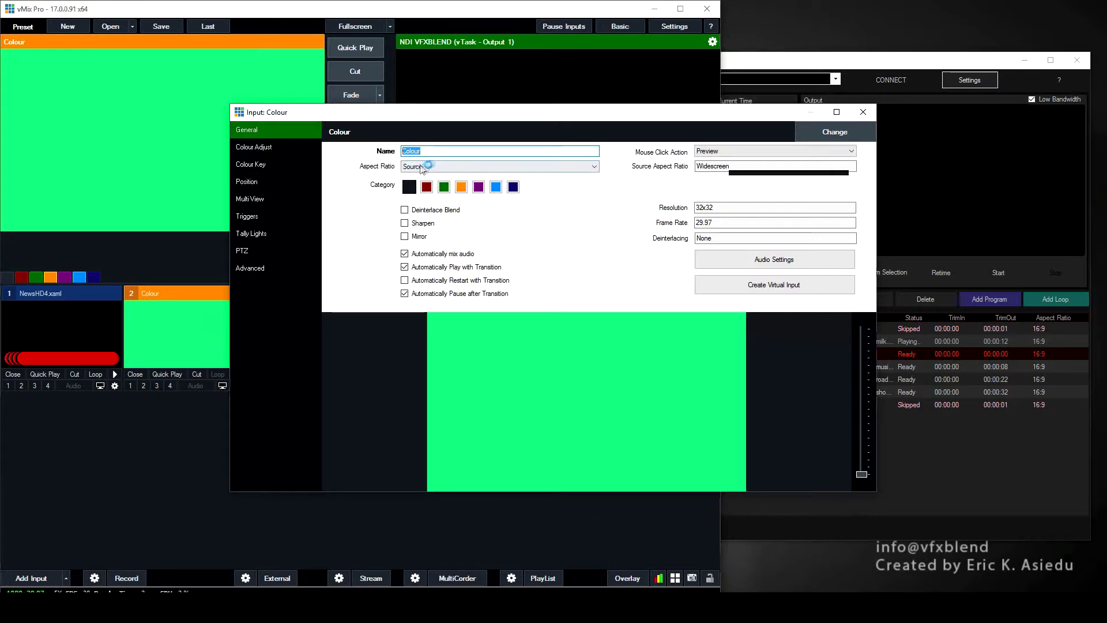
pyautogui.write('Cma')
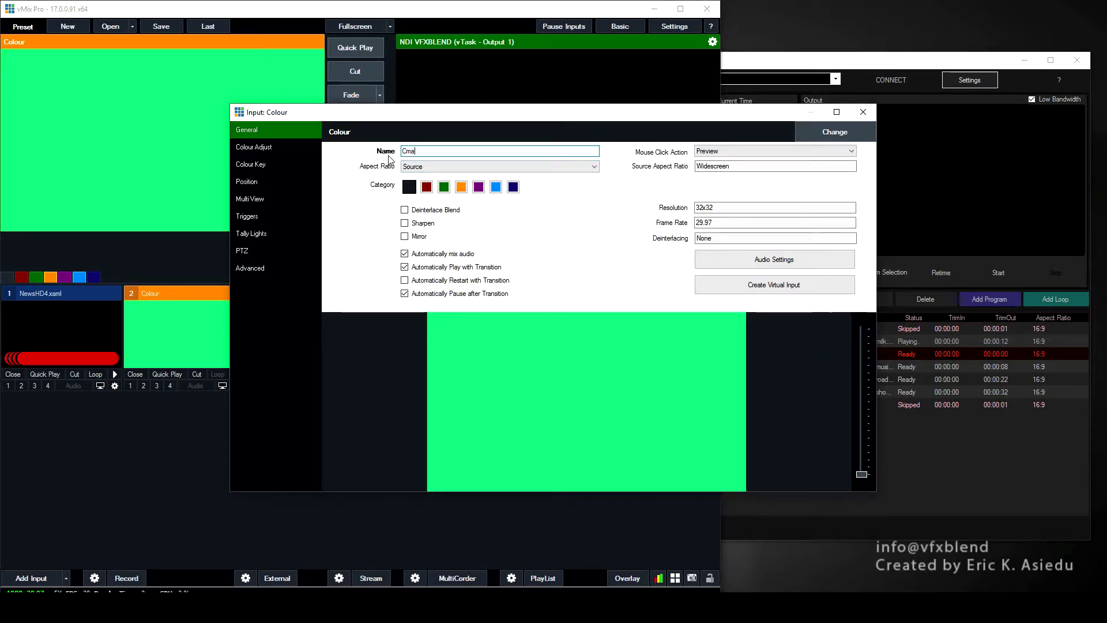
pyautogui.write('me')
pyautogui.write('r')
pyautogui.press('Delete')
pyautogui.write('a')
pyautogui.click(863, 112)
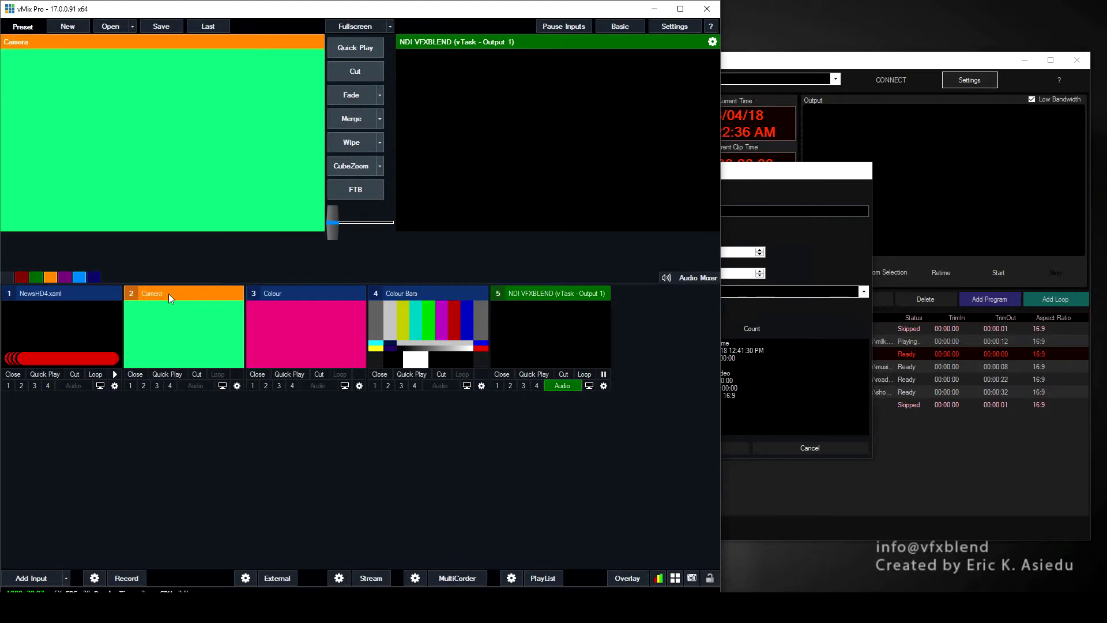
# Step: Preview the pink and green inputs, and copy the green input's name from its vMix settings
pyautogui.click(314, 305)
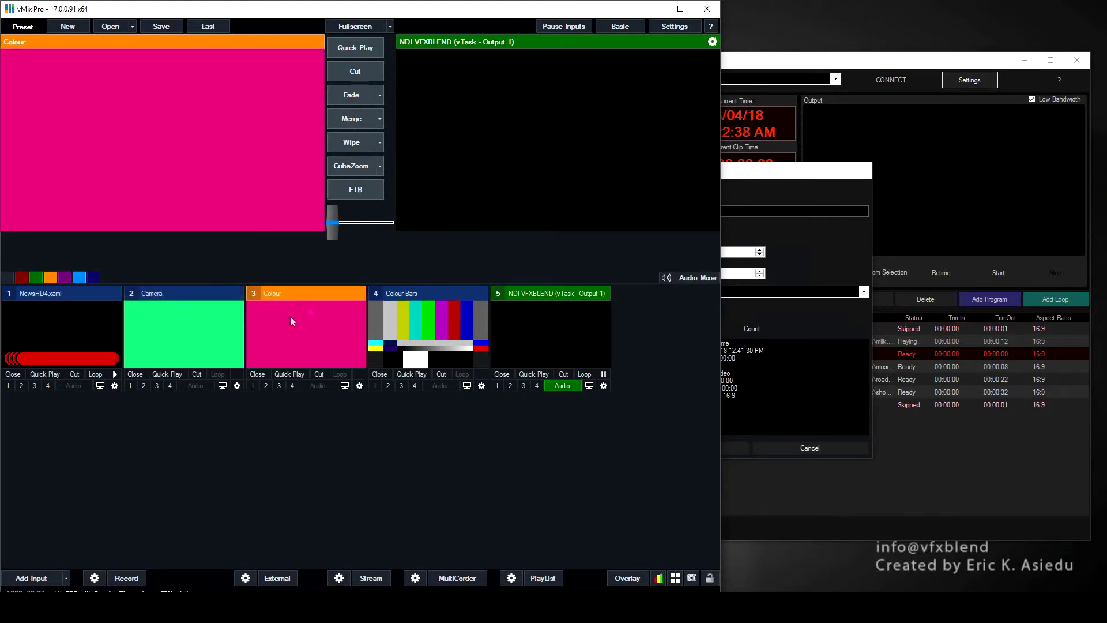
pyautogui.click(167, 323)
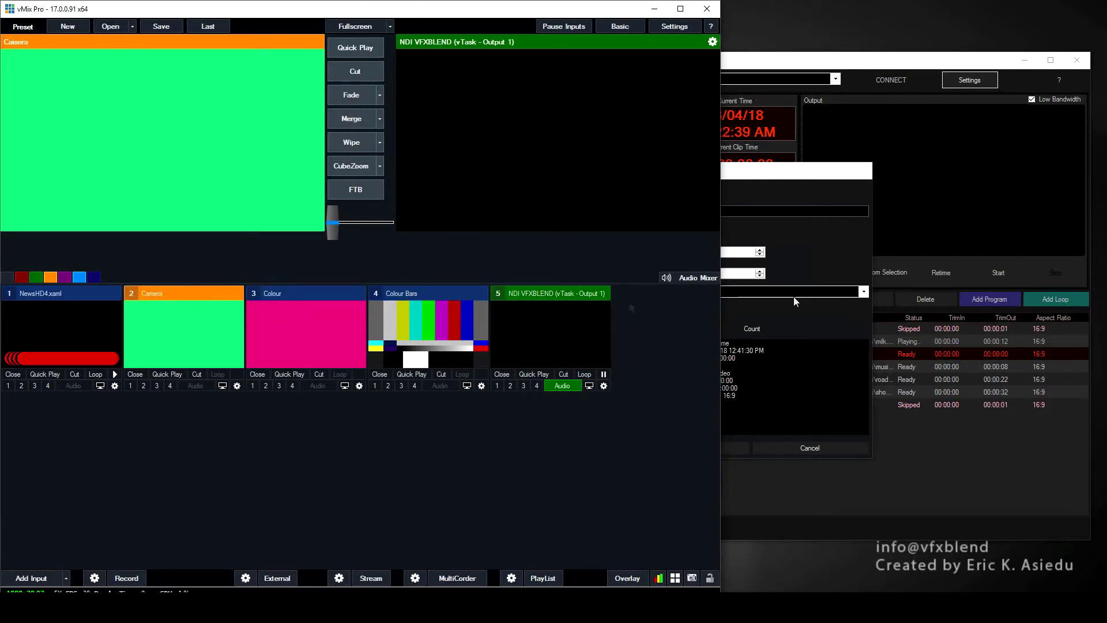
pyautogui.click(237, 385)
pyautogui.rightClick(411, 152)
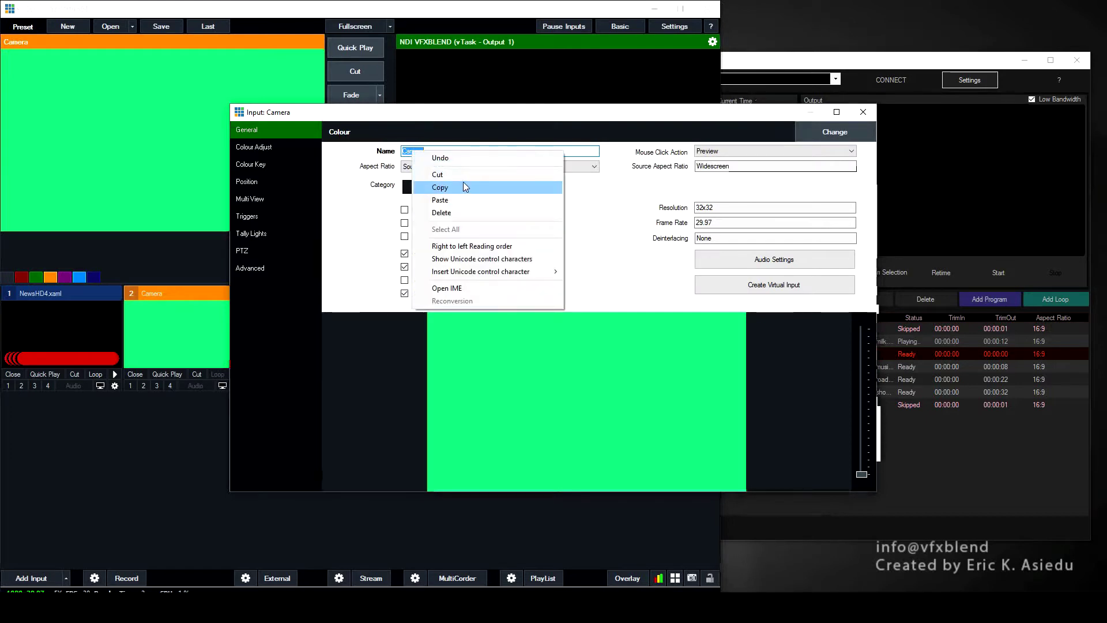
pyautogui.click(463, 181)
pyautogui.click(863, 112)
# Step: Replace the title of the new vMix input row in vTask with the copied name Camera and apply it
pyautogui.click(698, 228)
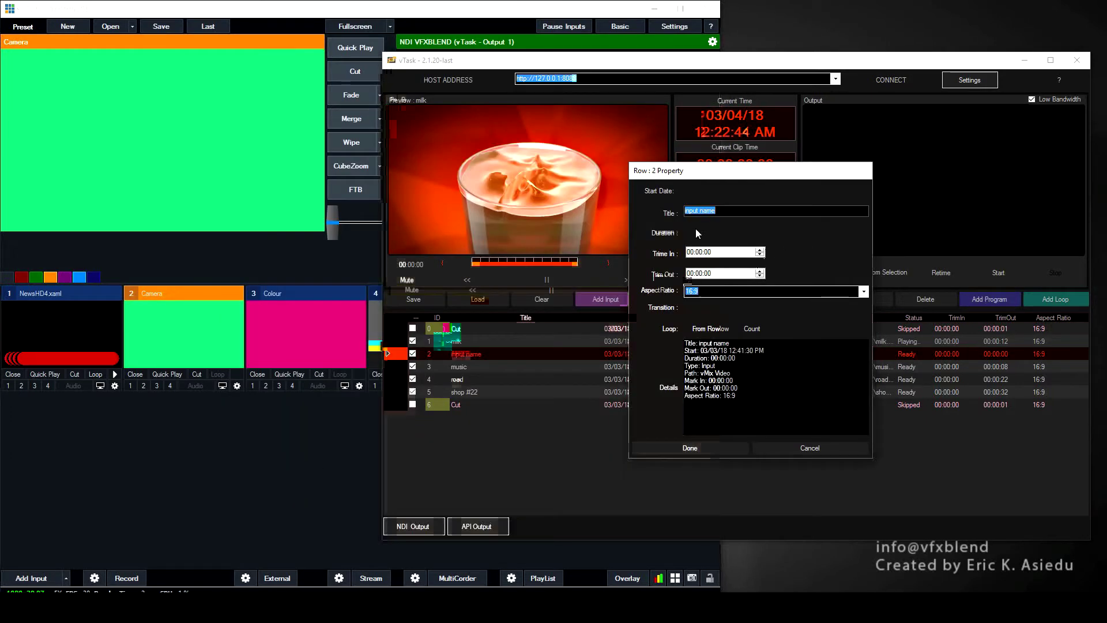
pyautogui.rightClick(779, 211)
pyautogui.click(790, 262)
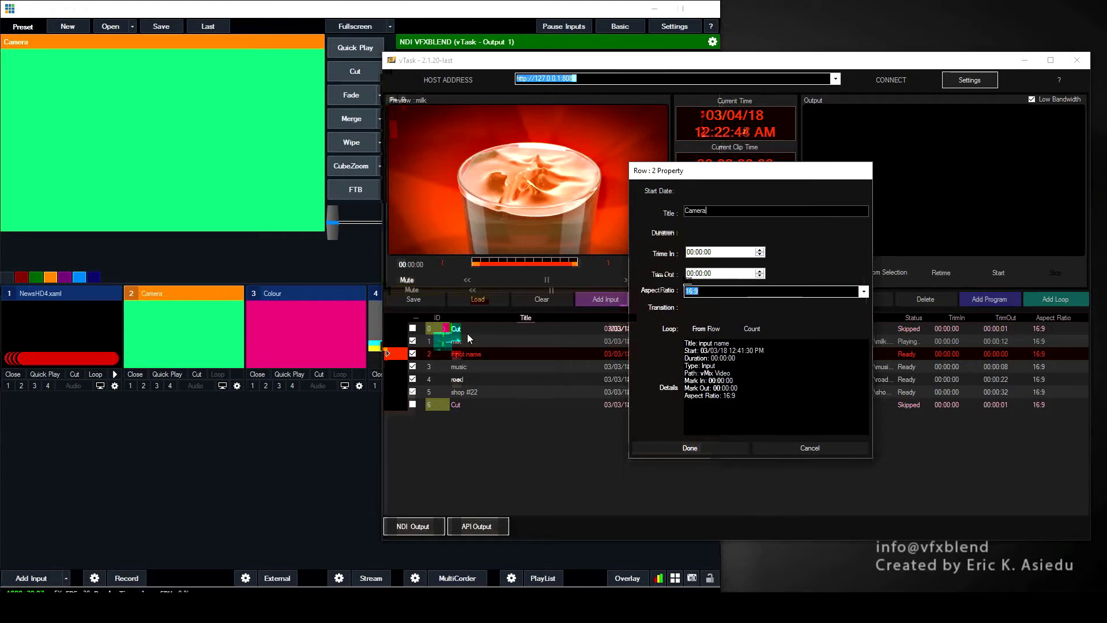
pyautogui.click(690, 448)
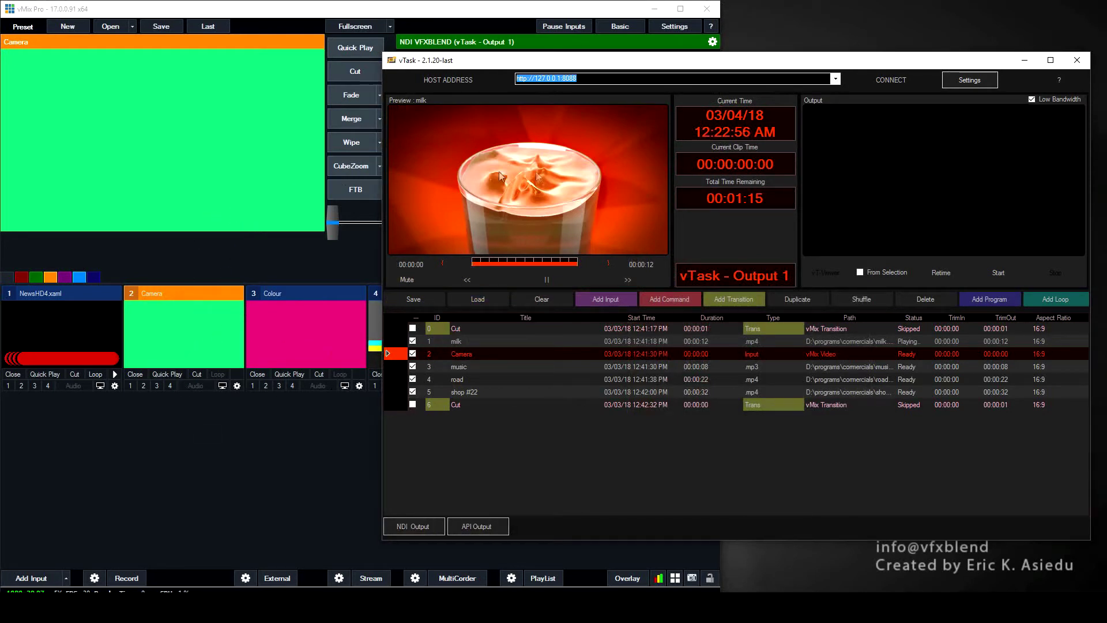
# Step: Set the Camera row's trim in to 00:00:00 and trim out to 00:00:10, and apply the properties
pyautogui.doubleClick(530, 355)
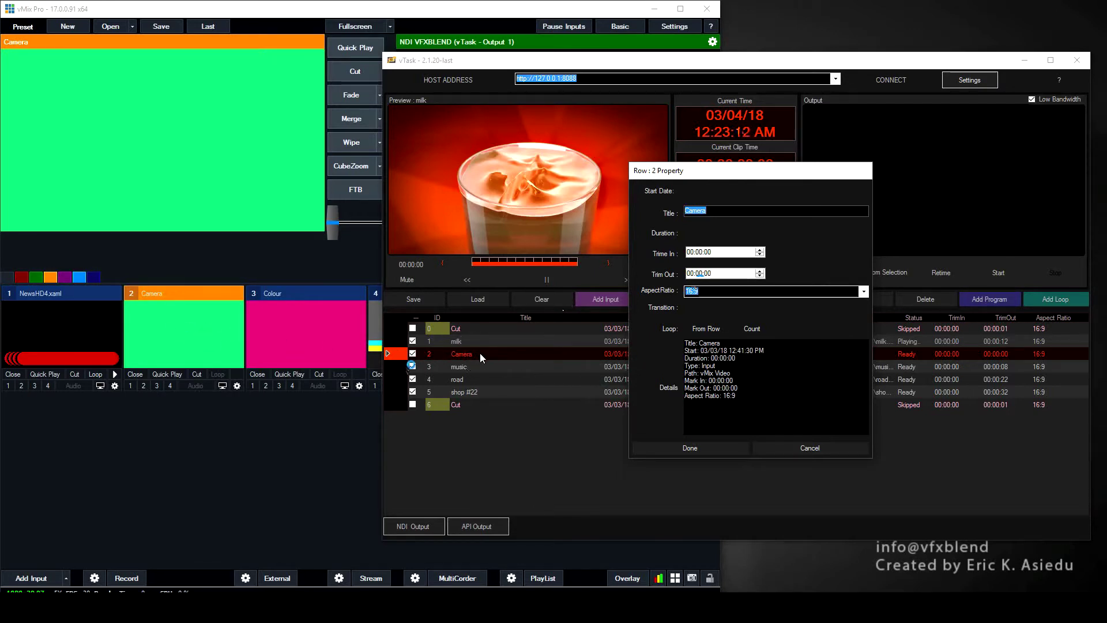
pyautogui.click(708, 274)
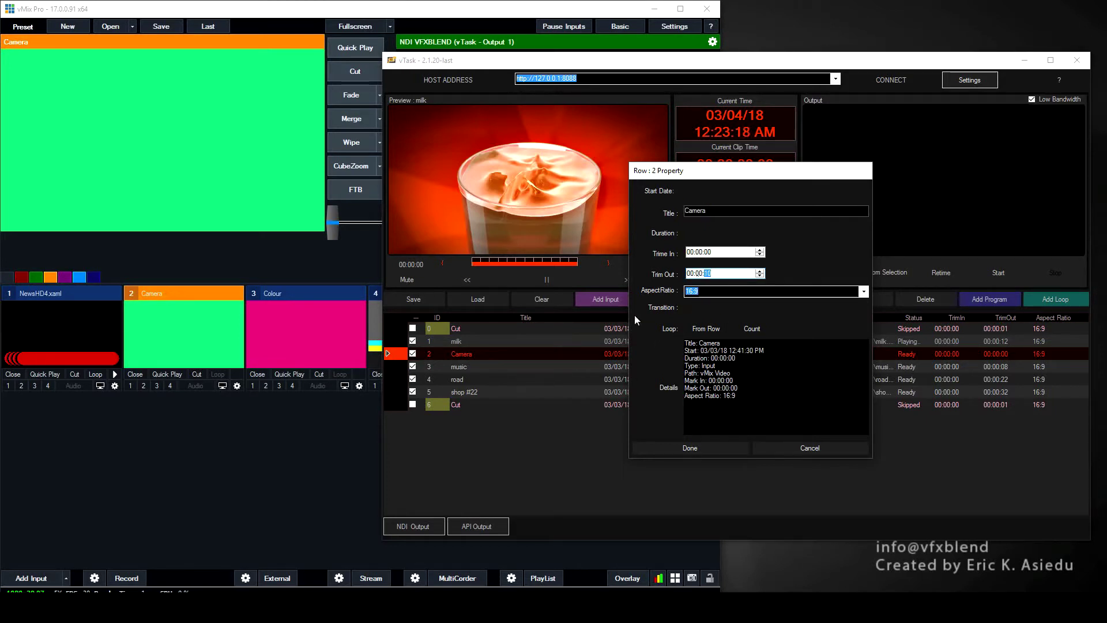
pyautogui.click(707, 252)
pyautogui.write('3')
pyautogui.click(699, 252)
pyautogui.press('Right')
pyautogui.write('0')
pyautogui.click(707, 274)
pyautogui.click(691, 448)
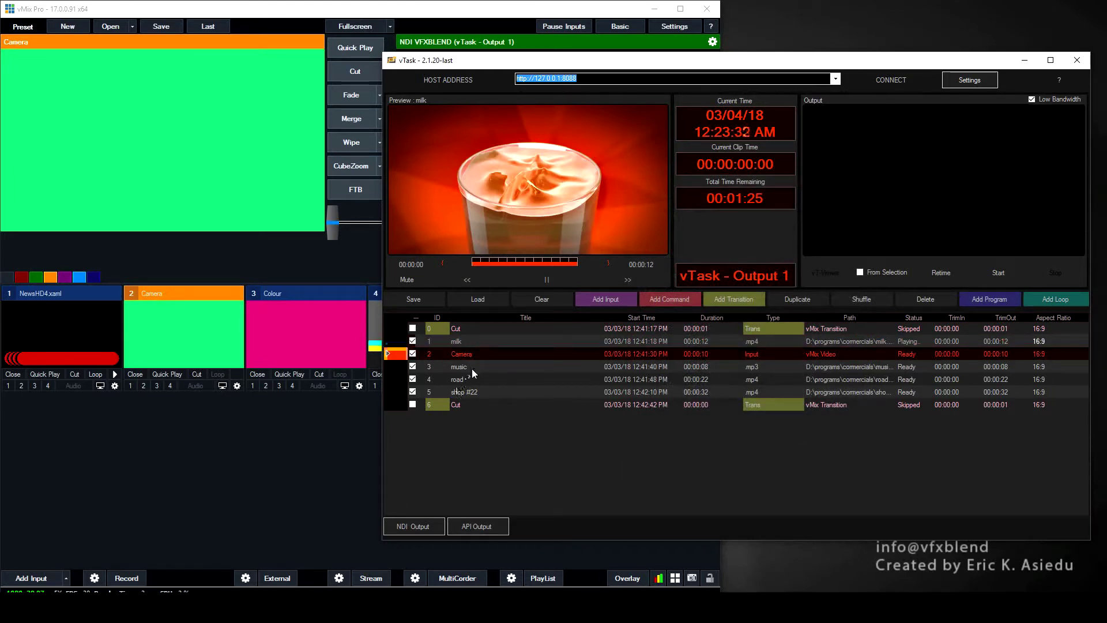
# Step: Move the road clip above the music clip in the playlist and select both rows
pyautogui.moveTo(470, 380); pyautogui.dragTo(469, 370)
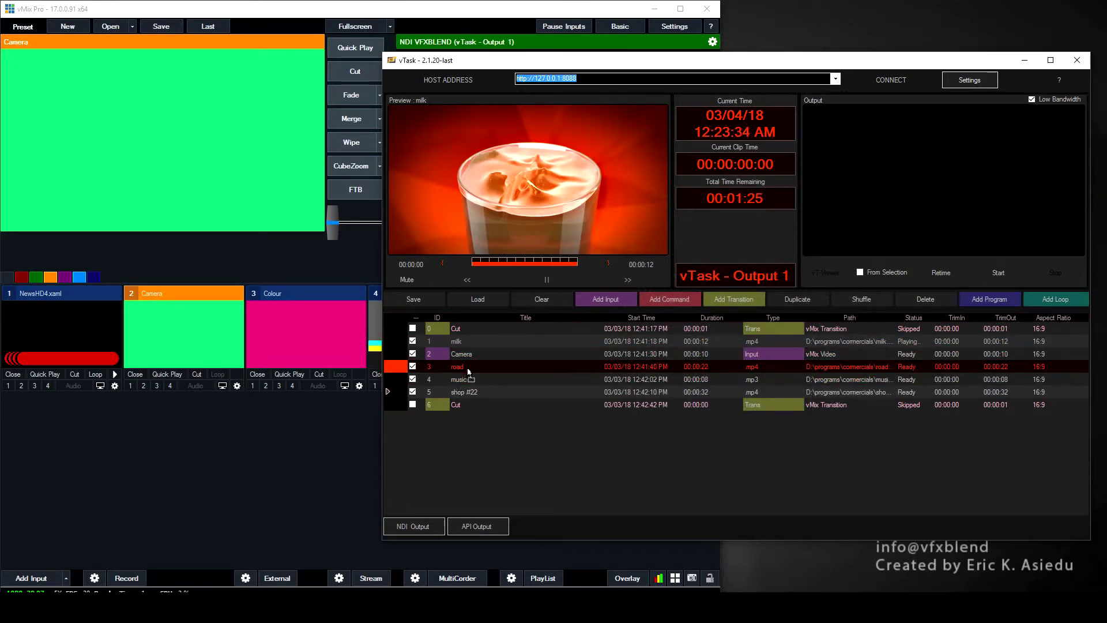
pyautogui.keyDown('shift'); pyautogui.click(470, 378); pyautogui.keyUp('shift')
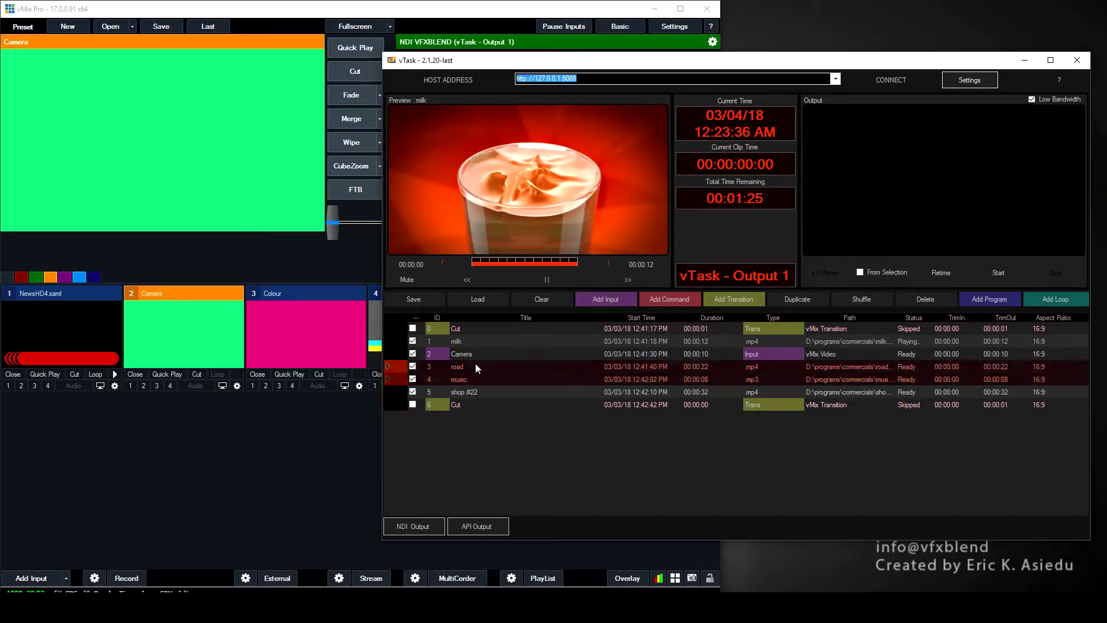
# Step: Select the milk, Camera and road rows one after another to check their previews
pyautogui.click(397, 340)
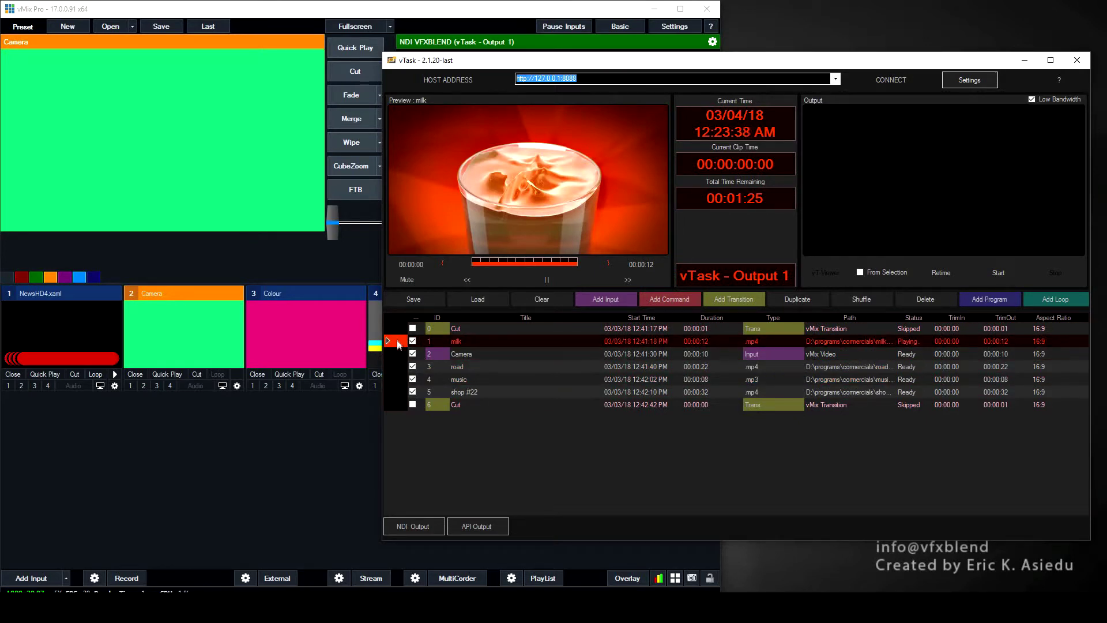
pyautogui.click(400, 354)
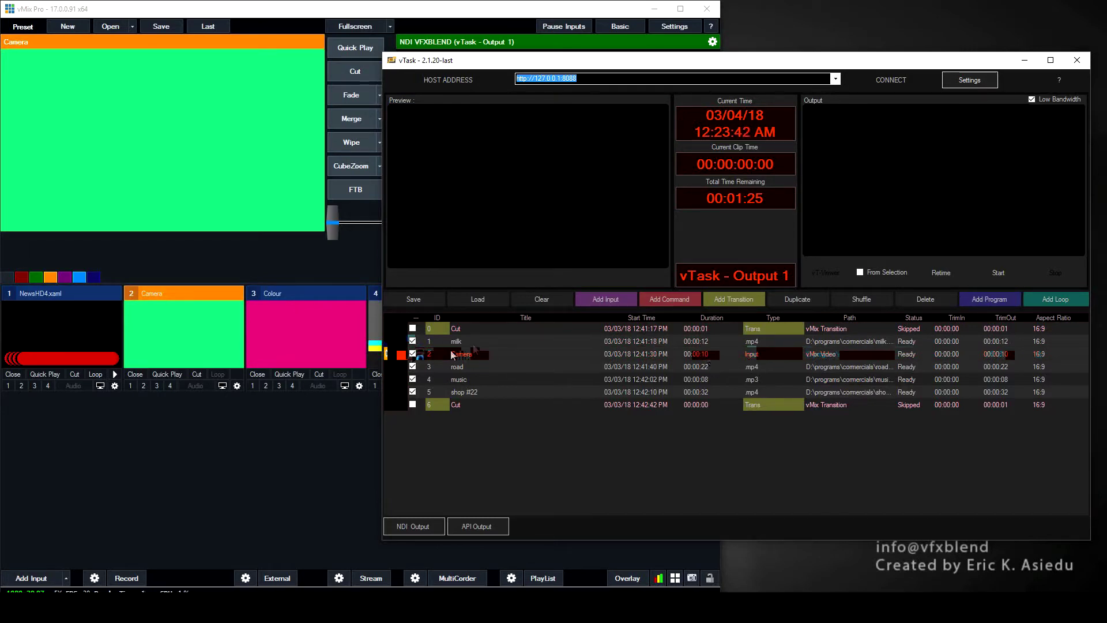
pyautogui.click(404, 367)
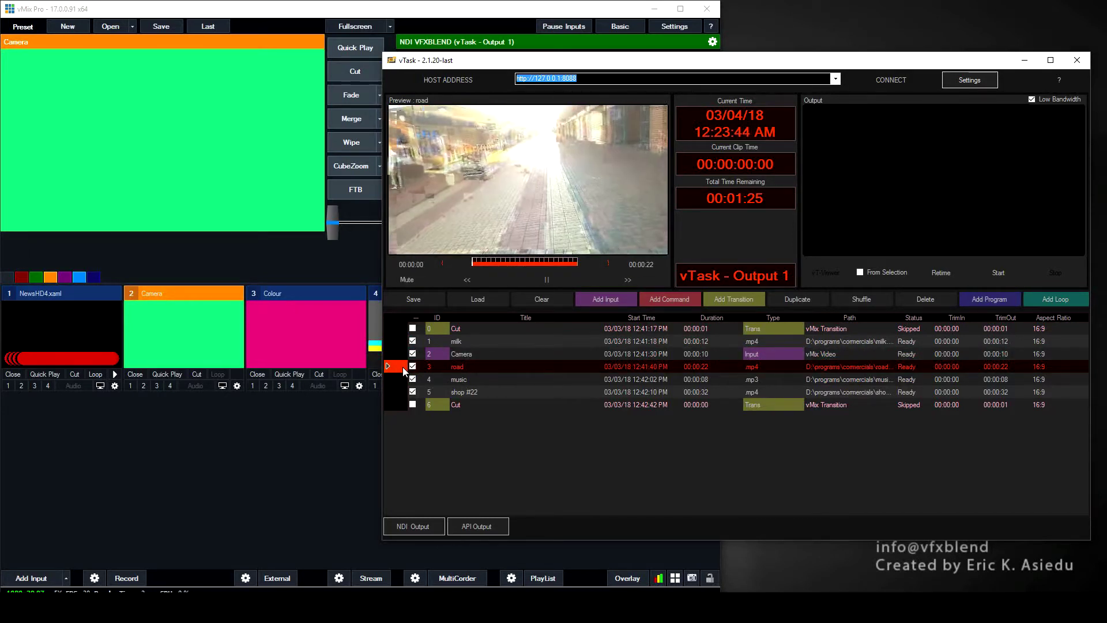
pyautogui.moveTo(865, 65); pyautogui.dragTo(768, 67)
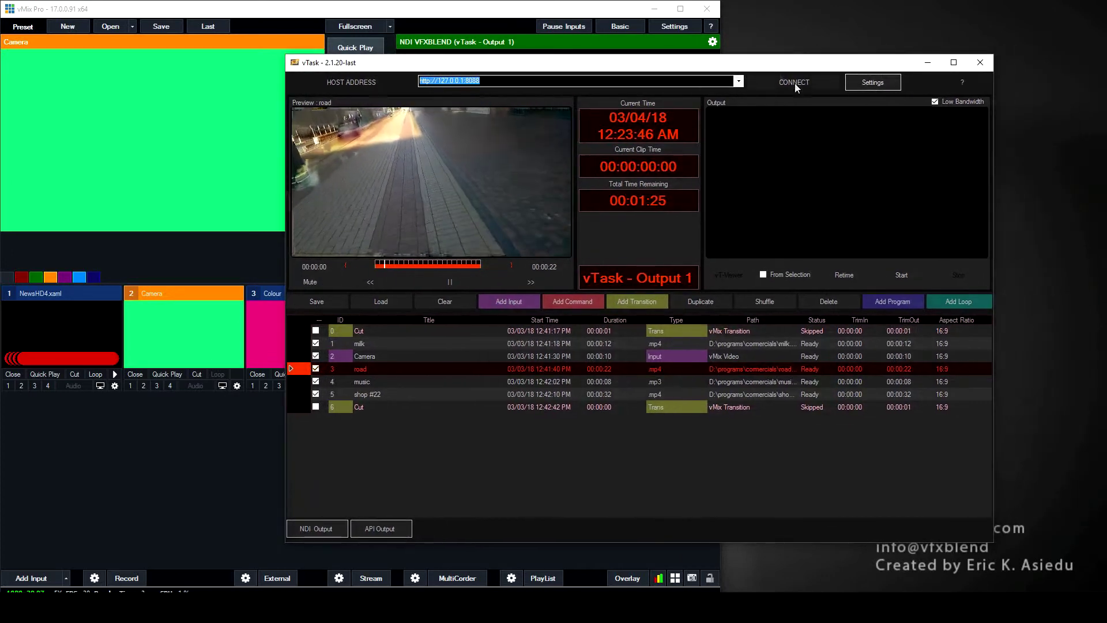
pyautogui.click(808, 83)
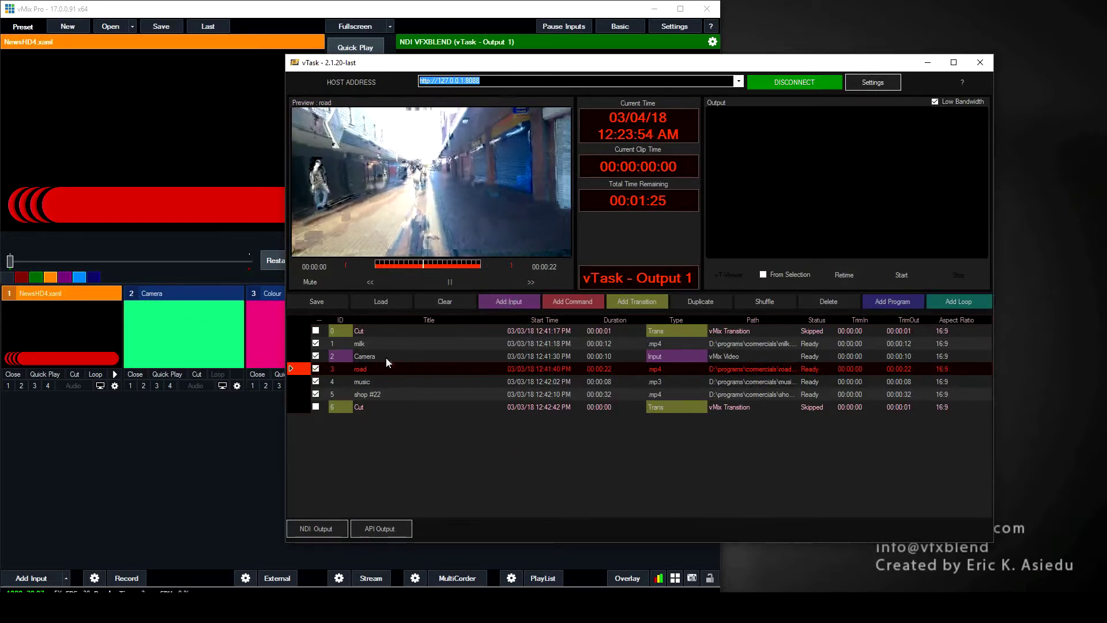
# Step: Start the vTask playlist and switch between vMix and vTask to check the playback of its items
pyautogui.click(906, 275)
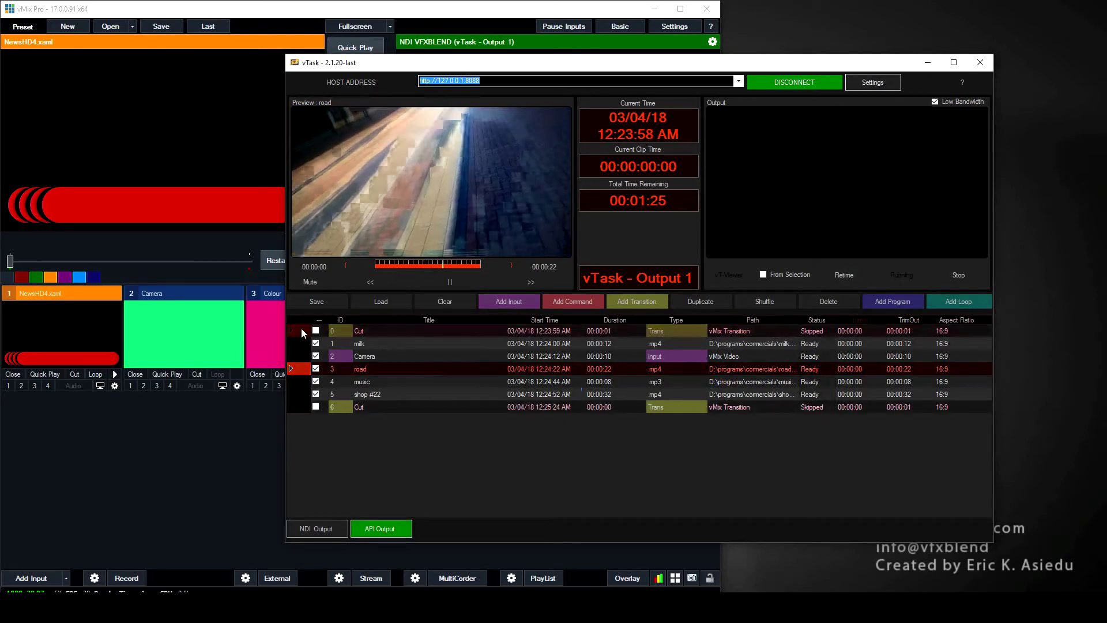
pyautogui.click(233, 459)
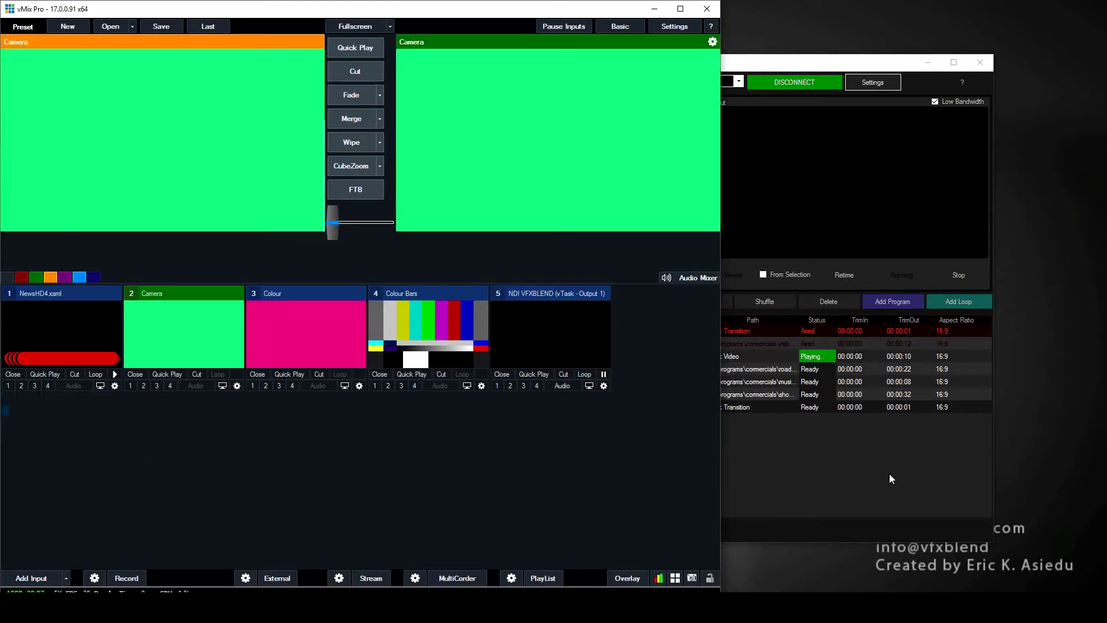
pyautogui.click(889, 472)
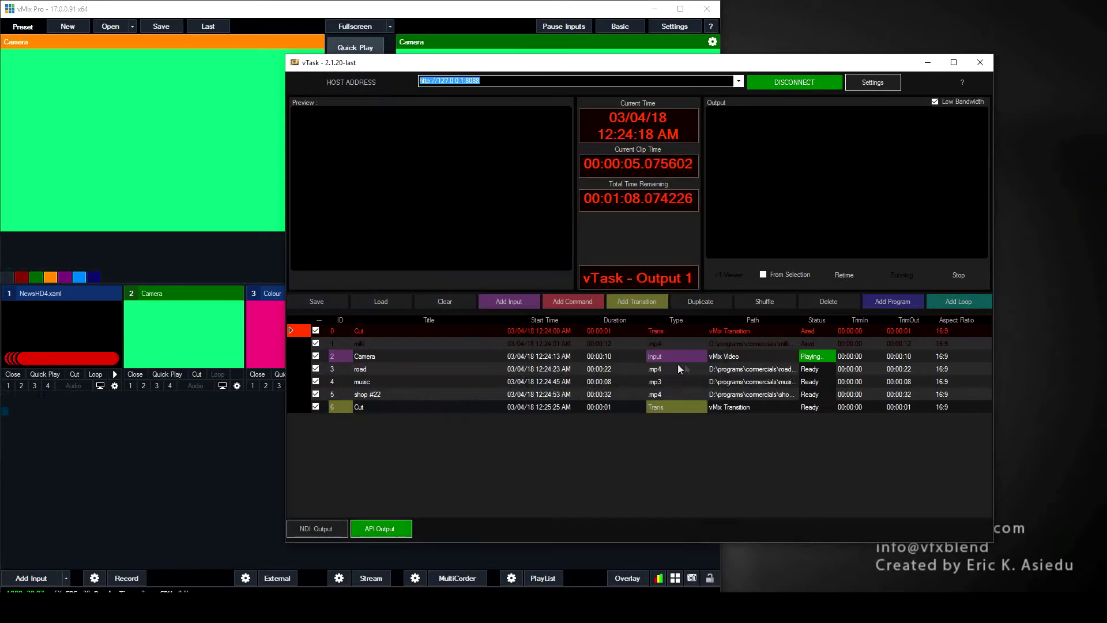
pyautogui.click(217, 447)
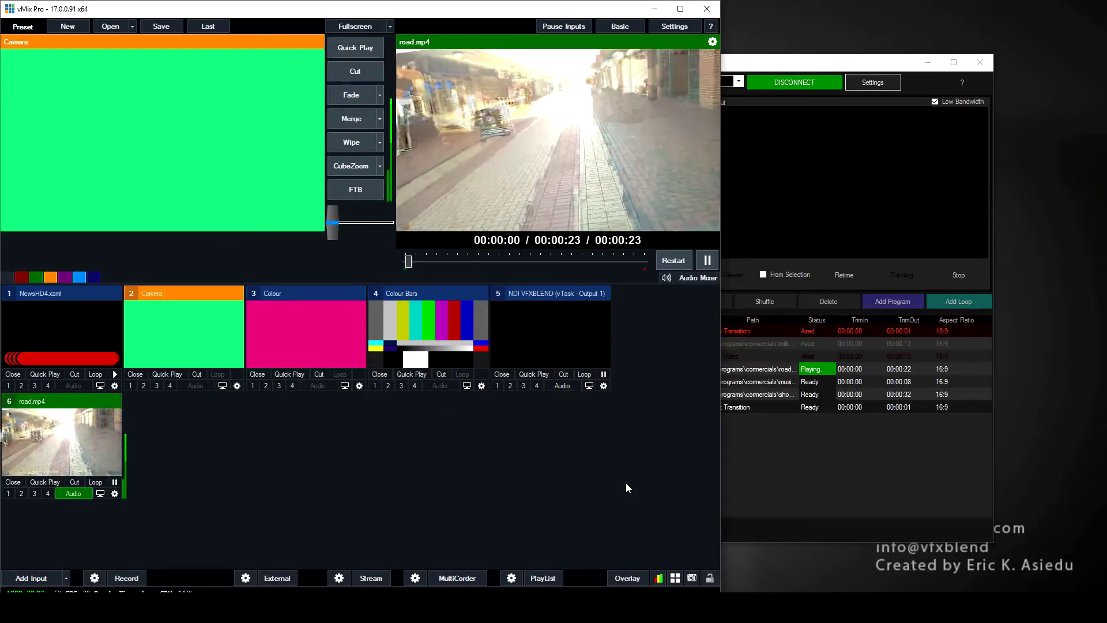
pyautogui.click(895, 489)
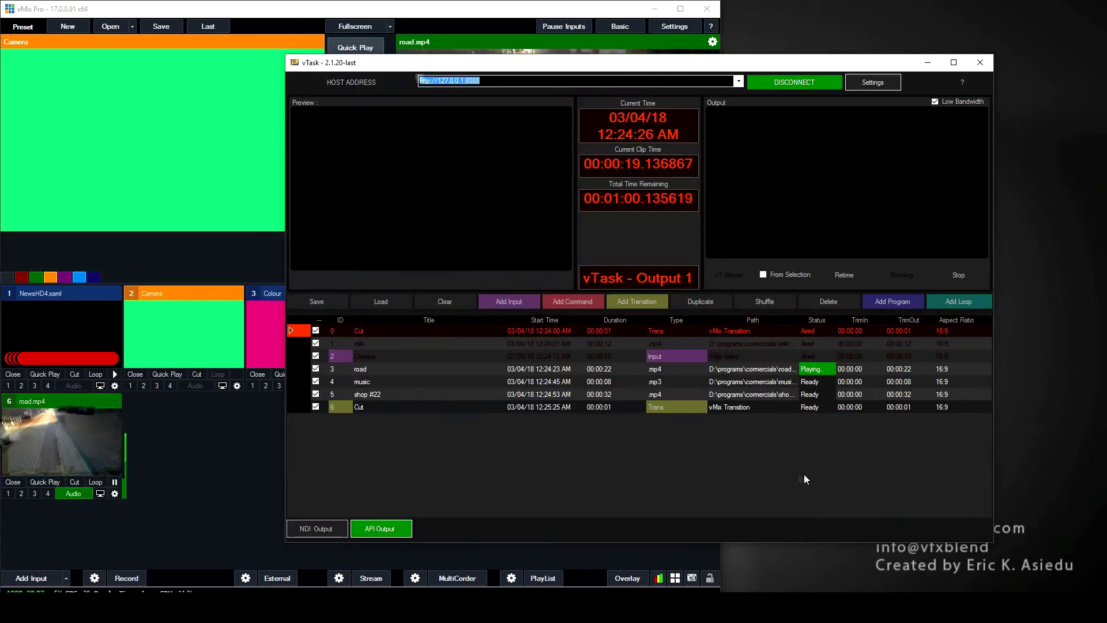
# Step: Delete the Camera row from the playlist and add a vMix Function command below the first Cut row
pyautogui.click(445, 355)
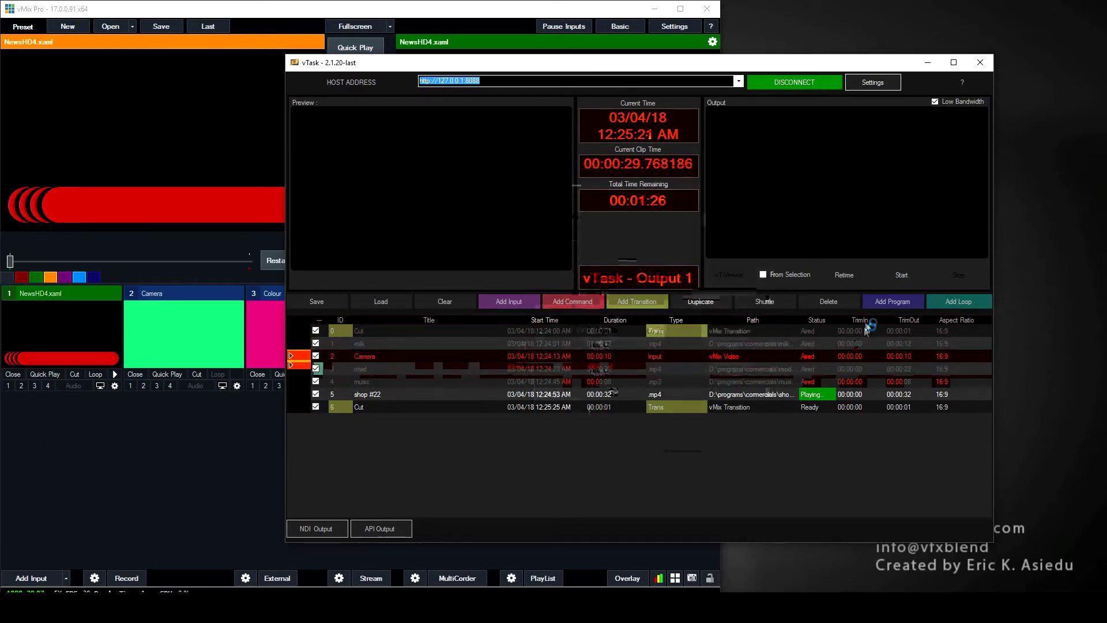
pyautogui.click(840, 305)
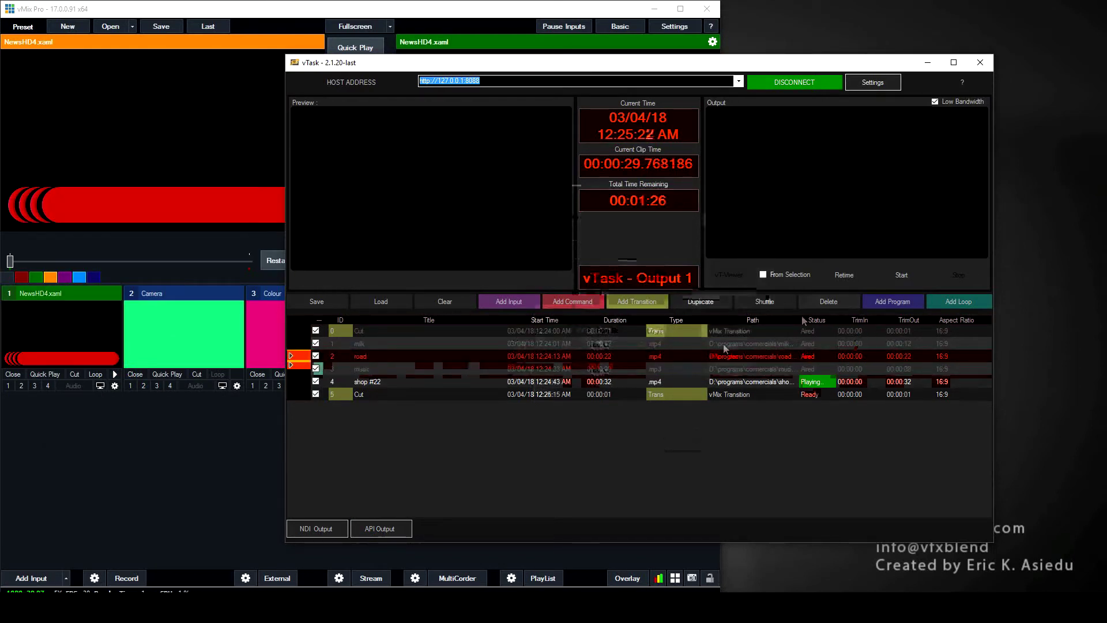
pyautogui.click(420, 331)
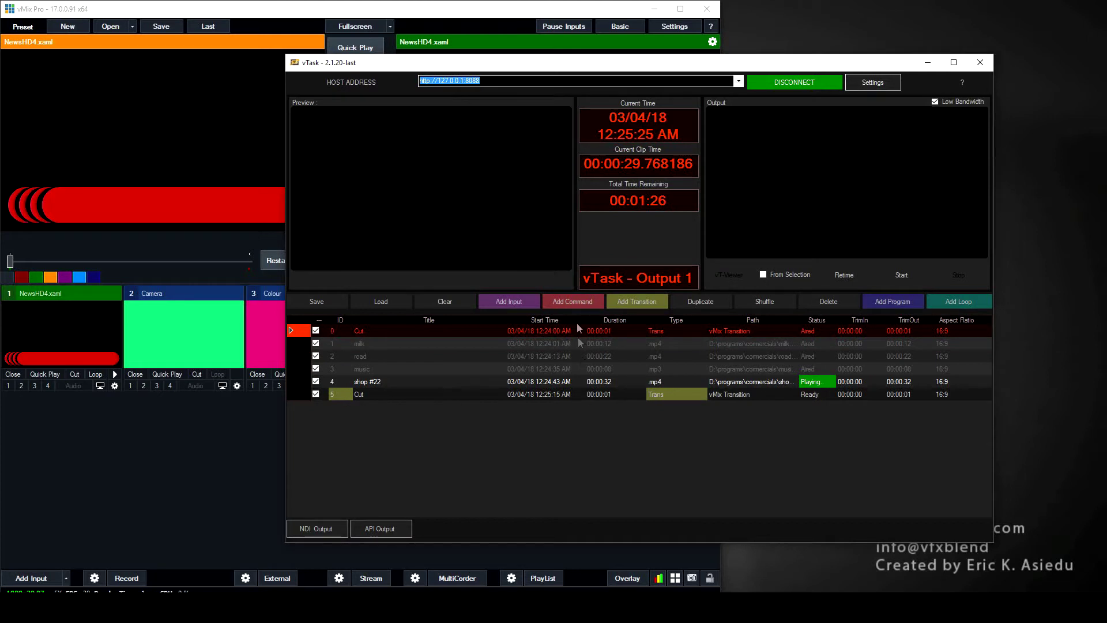
pyautogui.click(583, 301)
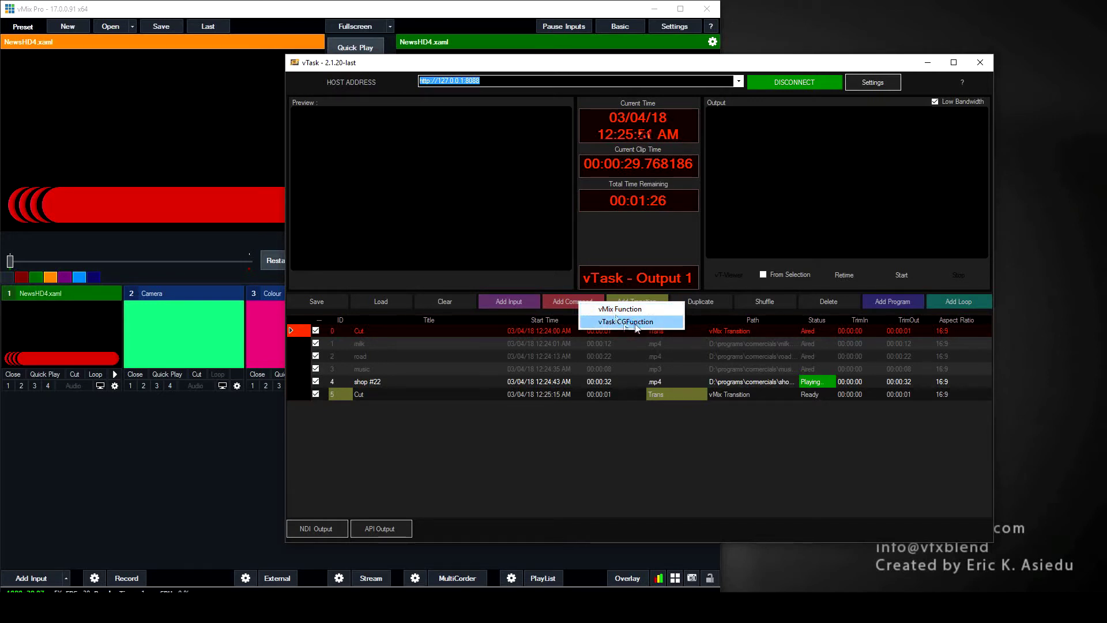
pyautogui.click(612, 312)
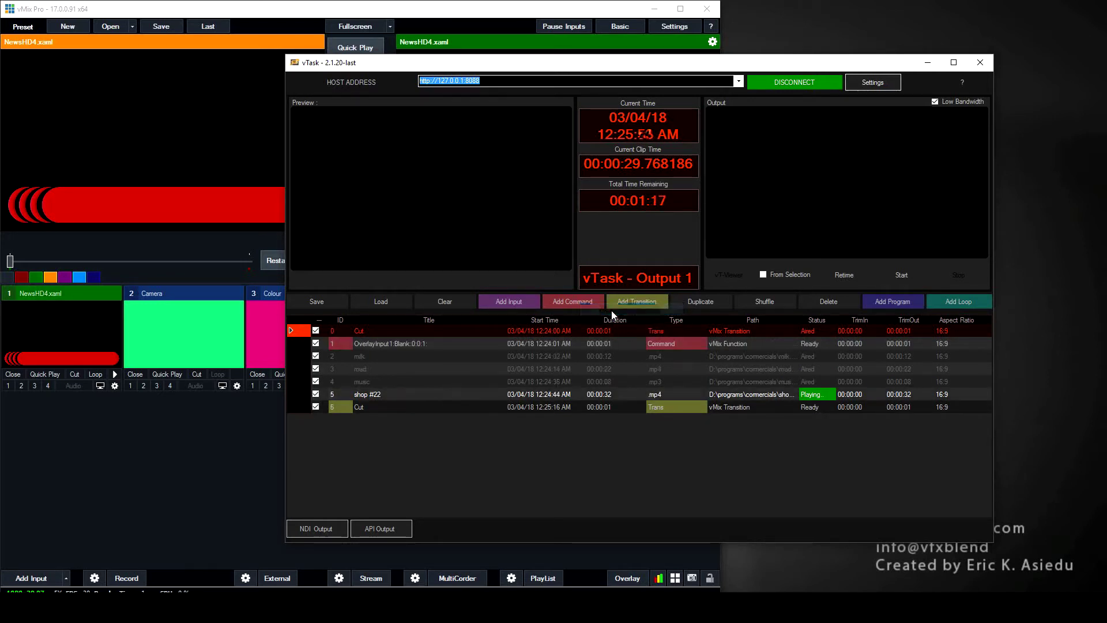
# Step: Examine the functions available for the new command in the All, General, Audio and Transition categories, and cancel its properties
pyautogui.doubleClick(409, 344)
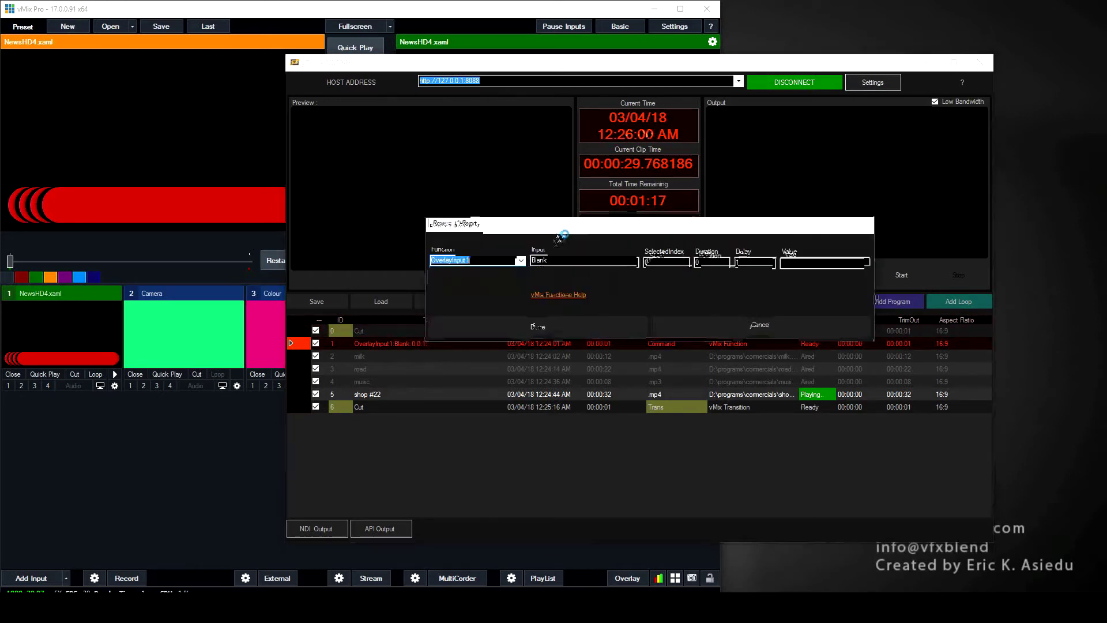
pyautogui.click(521, 263)
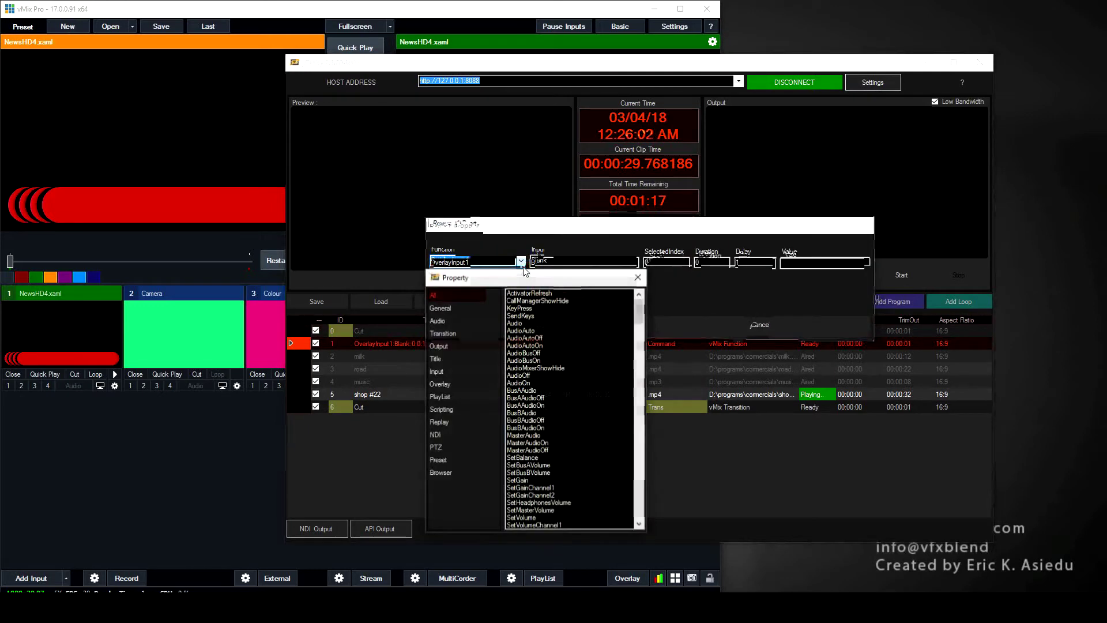
pyautogui.scroll(-10, 535, 436)
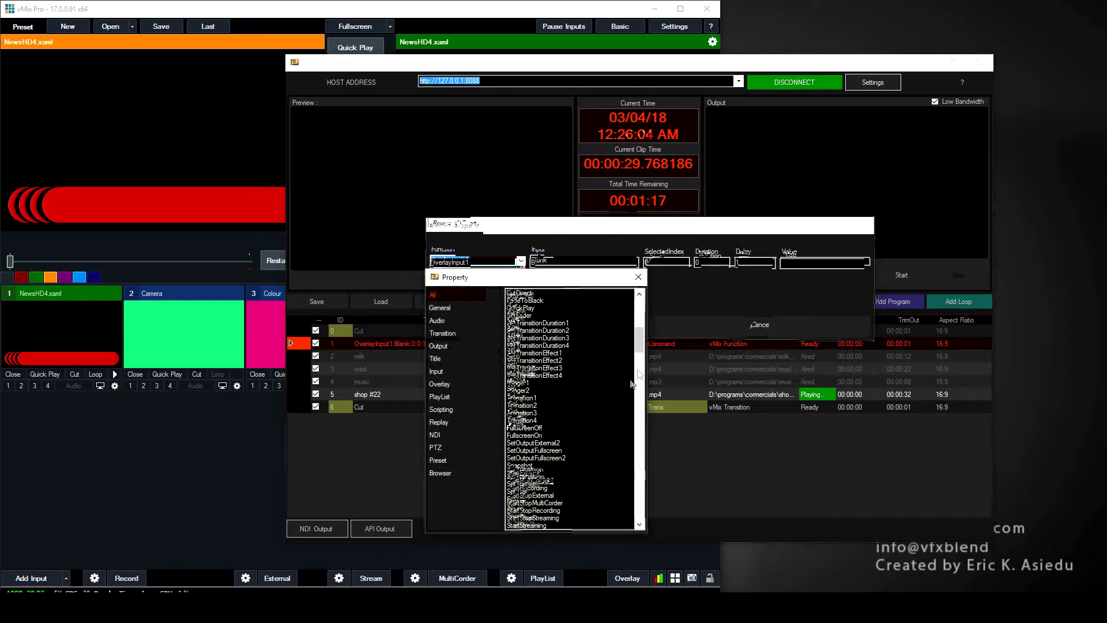
pyautogui.moveTo(639, 352); pyautogui.dragTo(597, 291)
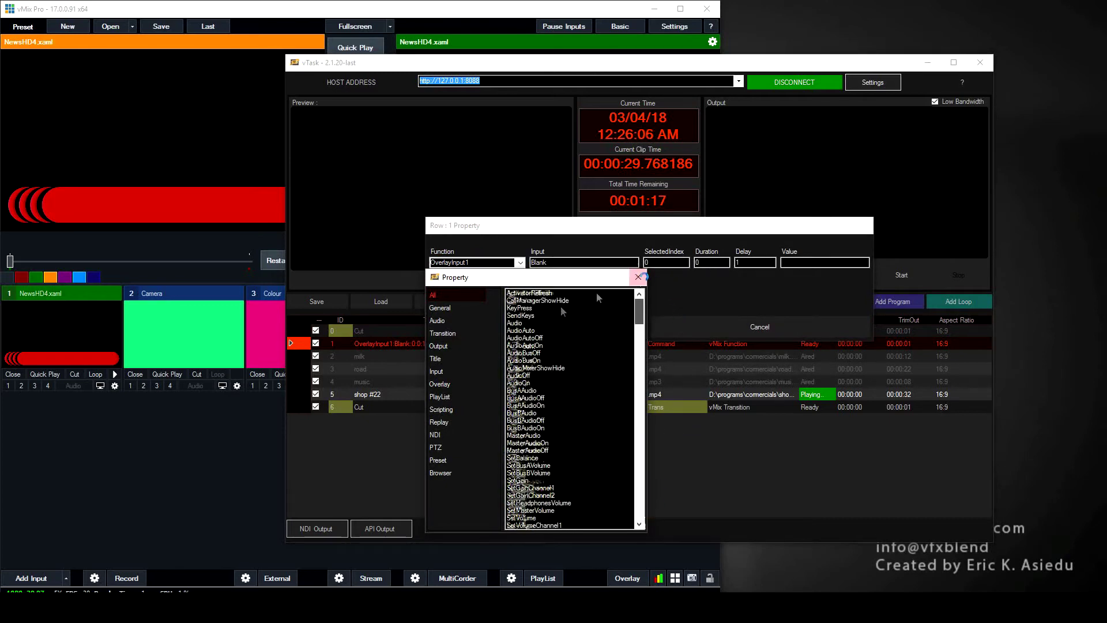
pyautogui.click(460, 307)
pyautogui.click(450, 321)
pyautogui.click(450, 333)
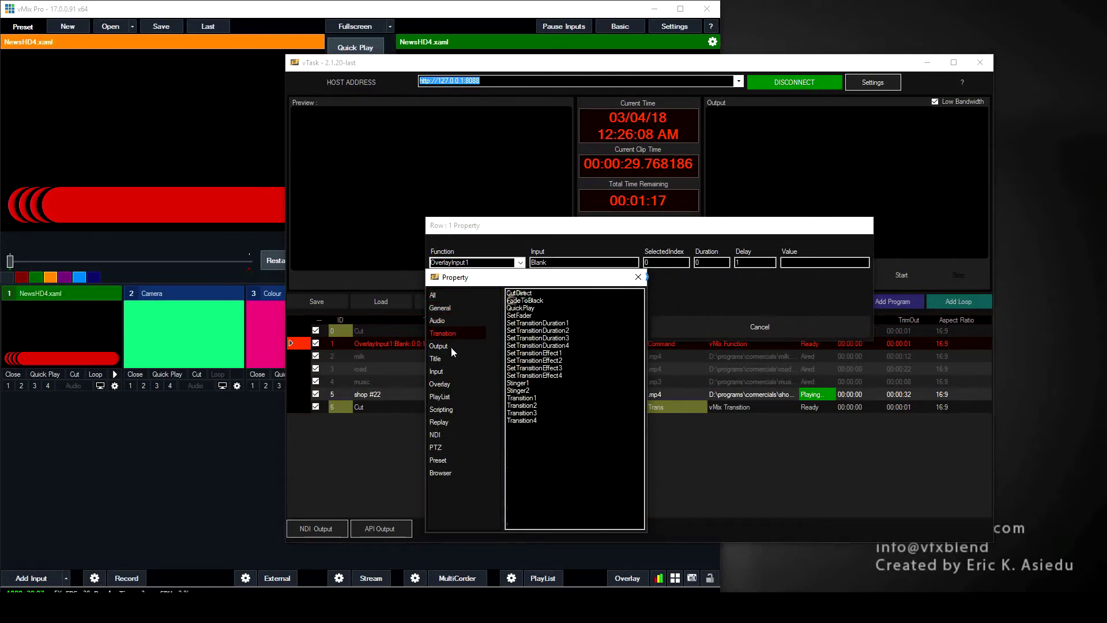
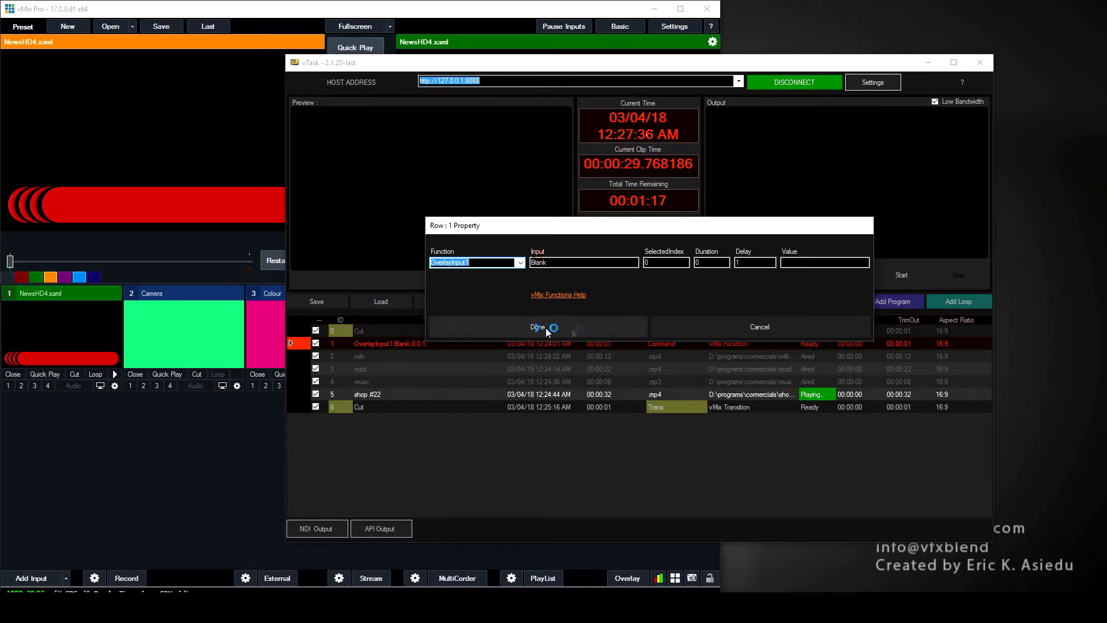
pyautogui.click(777, 330)
# Step: Switch to vMix, put the Camera input in preview, and set overlay 2's type to PictureInPicture
pyautogui.click(230, 435)
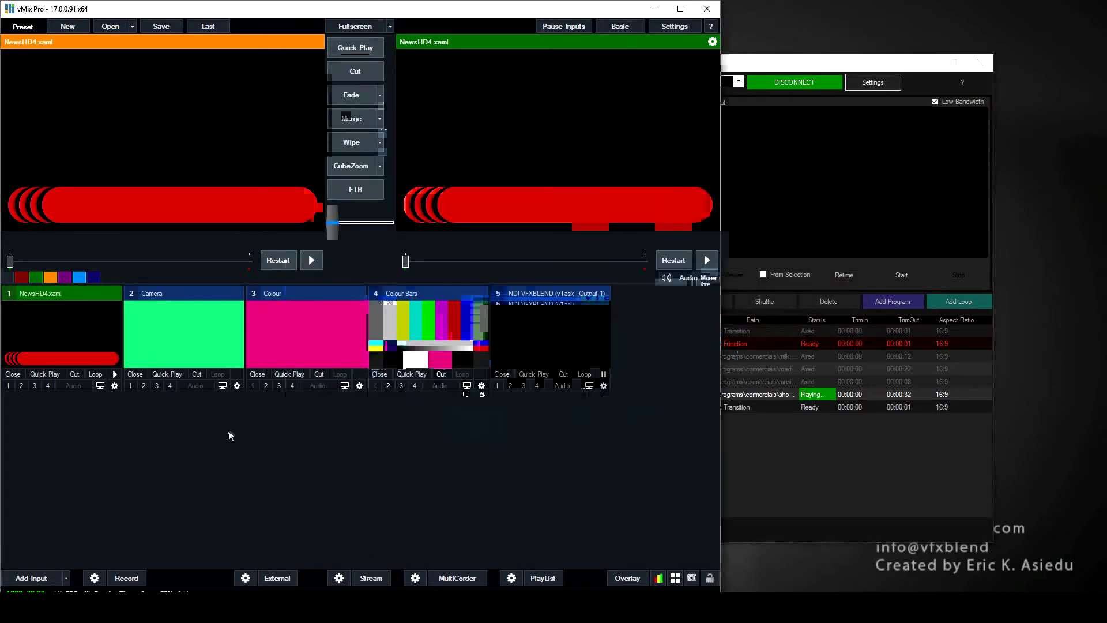
pyautogui.click(192, 330)
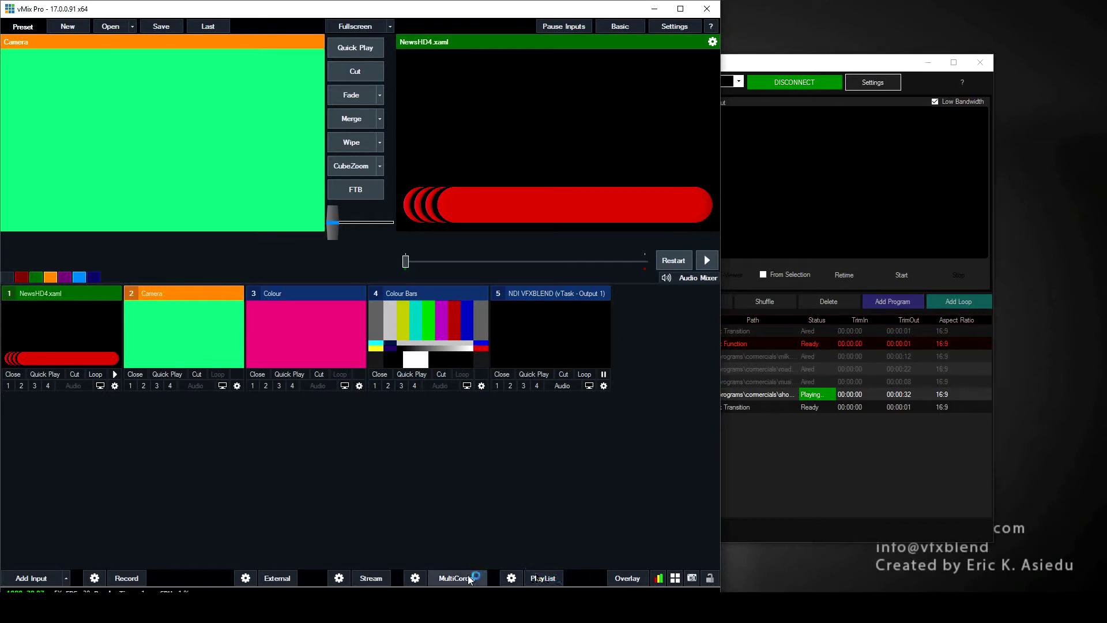
pyautogui.click(627, 578)
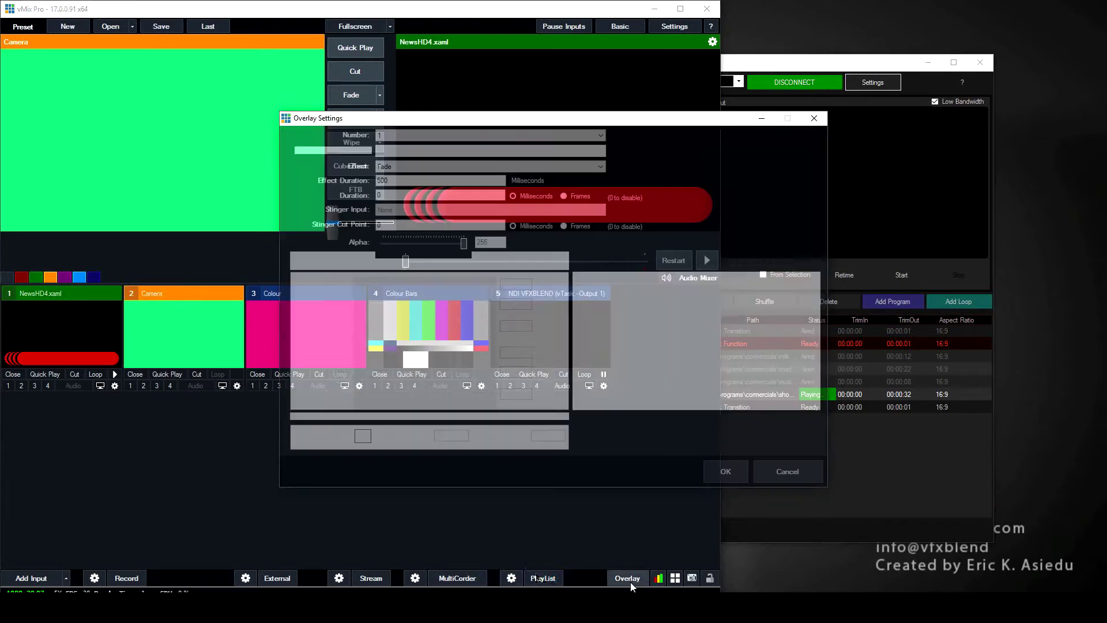
pyautogui.click(421, 156)
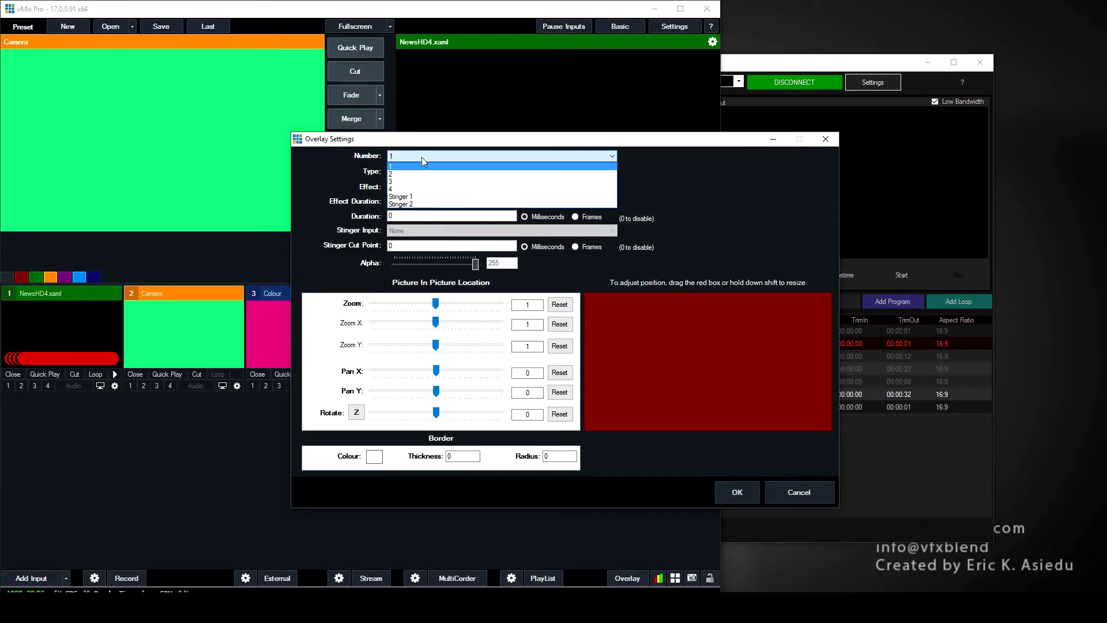
pyautogui.click(412, 176)
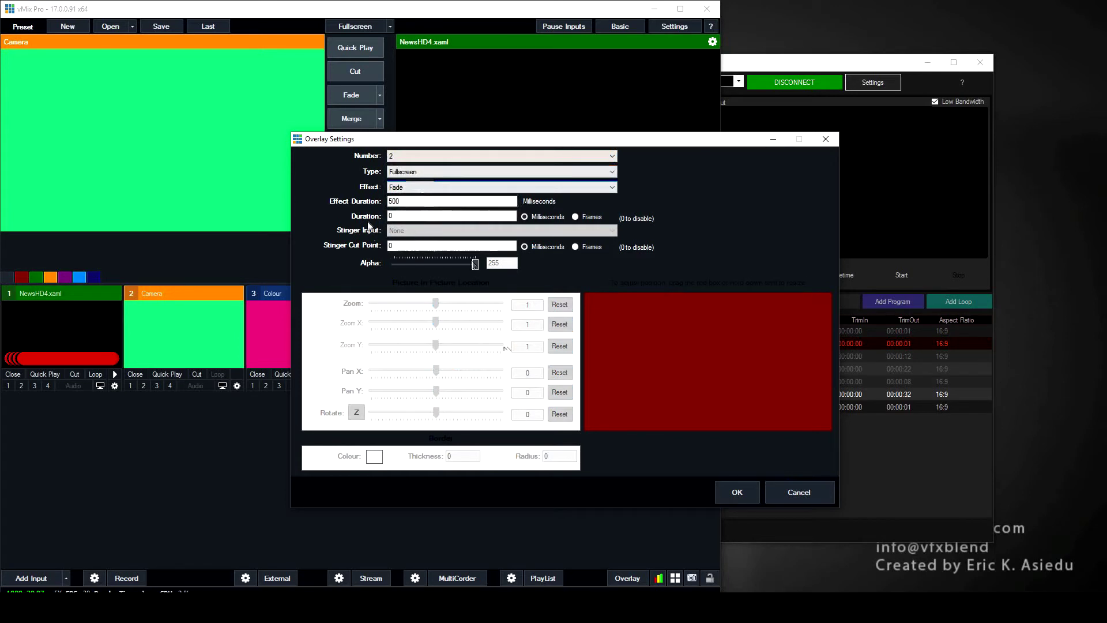
pyautogui.click(444, 172)
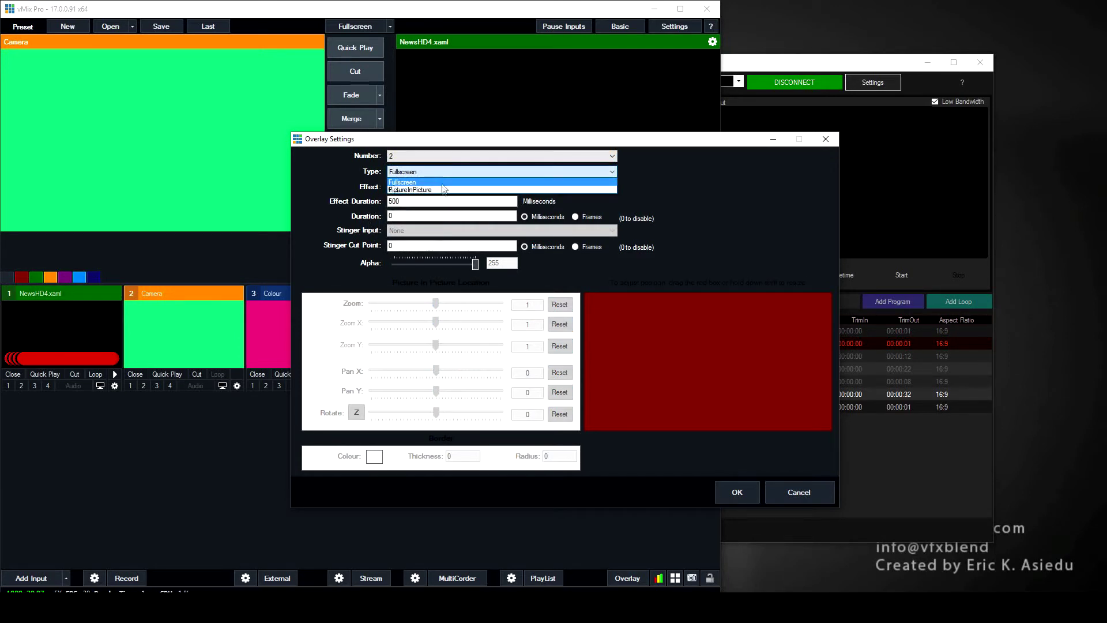
pyautogui.click(444, 190)
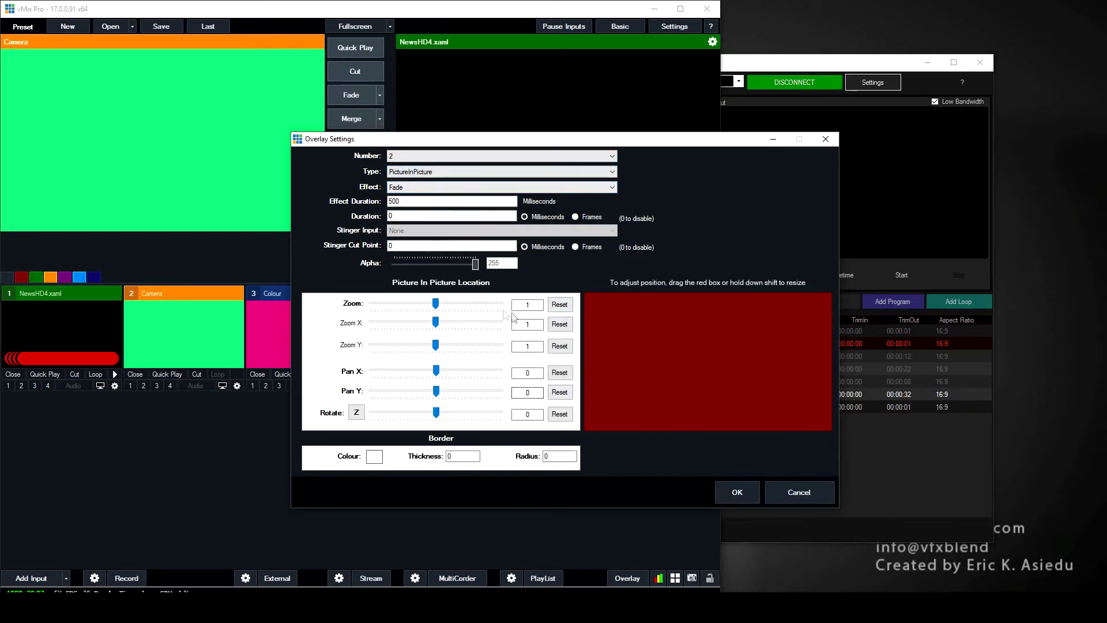
# Step: Shrink overlay 2 to a zoom of about 0.29, place it in the frame's upper-right corner, and apply the overlay settings
pyautogui.moveTo(440, 309); pyautogui.dragTo(394, 310)
pyautogui.moveTo(715, 358); pyautogui.dragTo(797, 314)
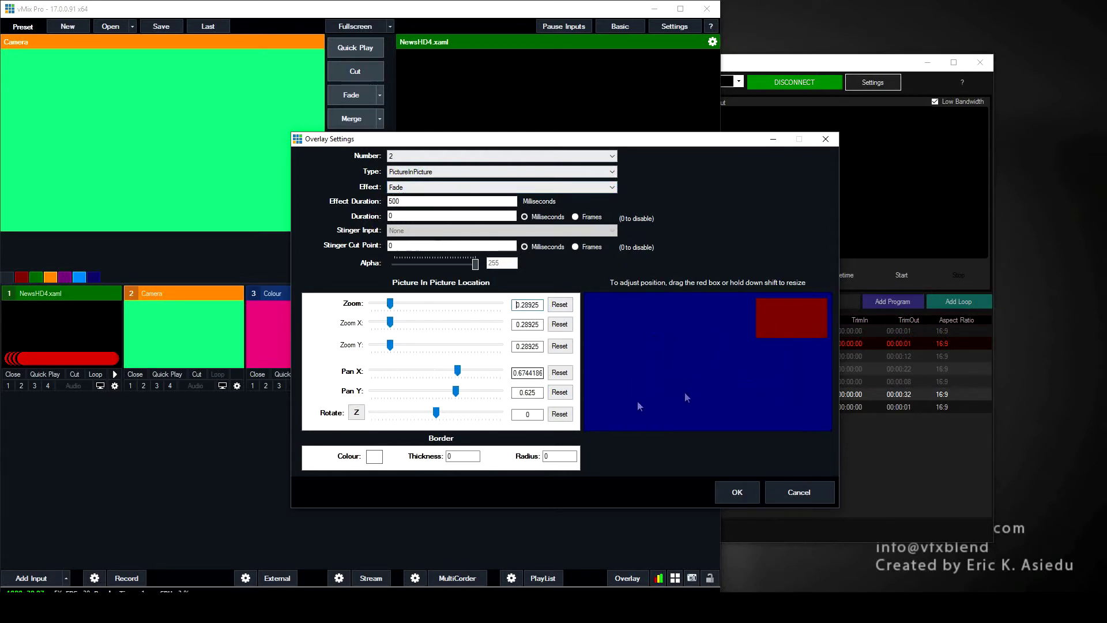
pyautogui.click(737, 492)
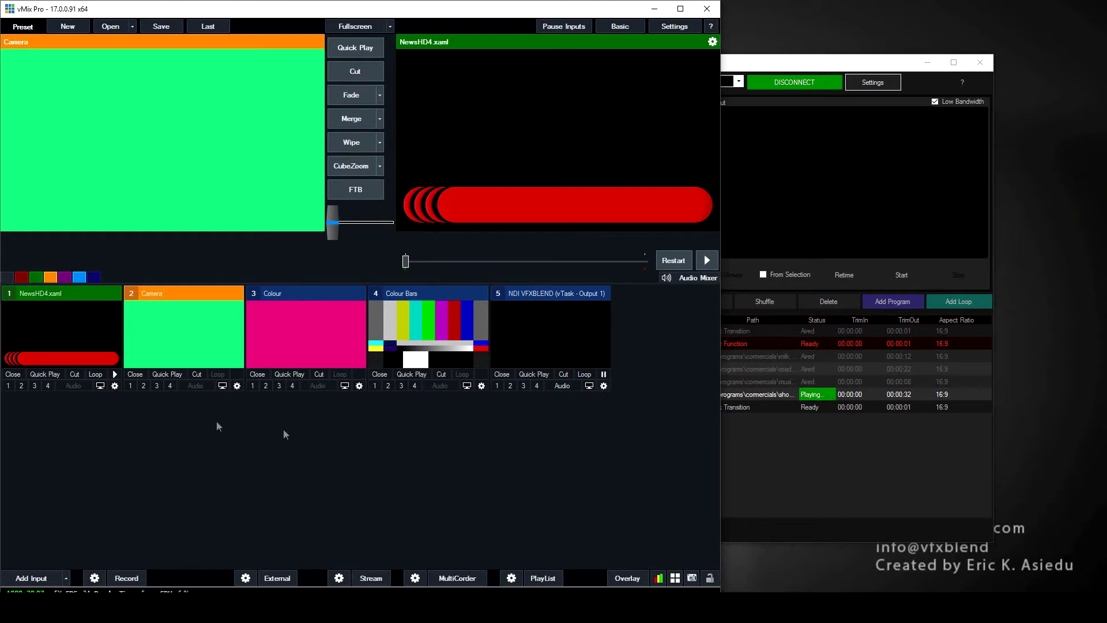
# Step: Test overlay 2 with the Camera and Colour inputs, and switch the overlay off
pyautogui.click(145, 386)
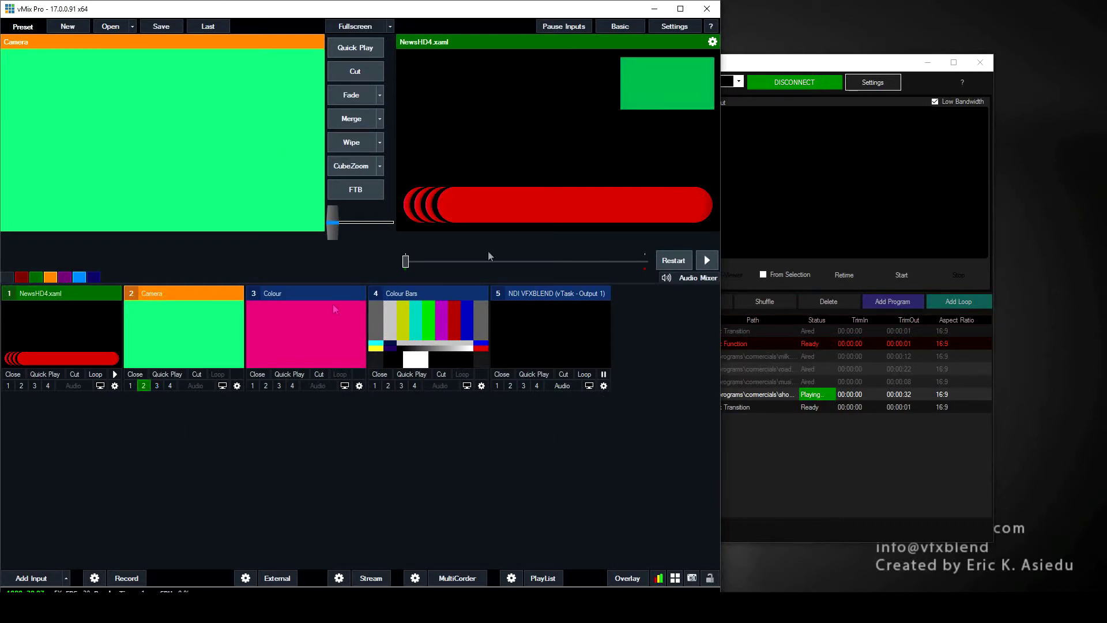
pyautogui.click(266, 385)
pyautogui.click(266, 386)
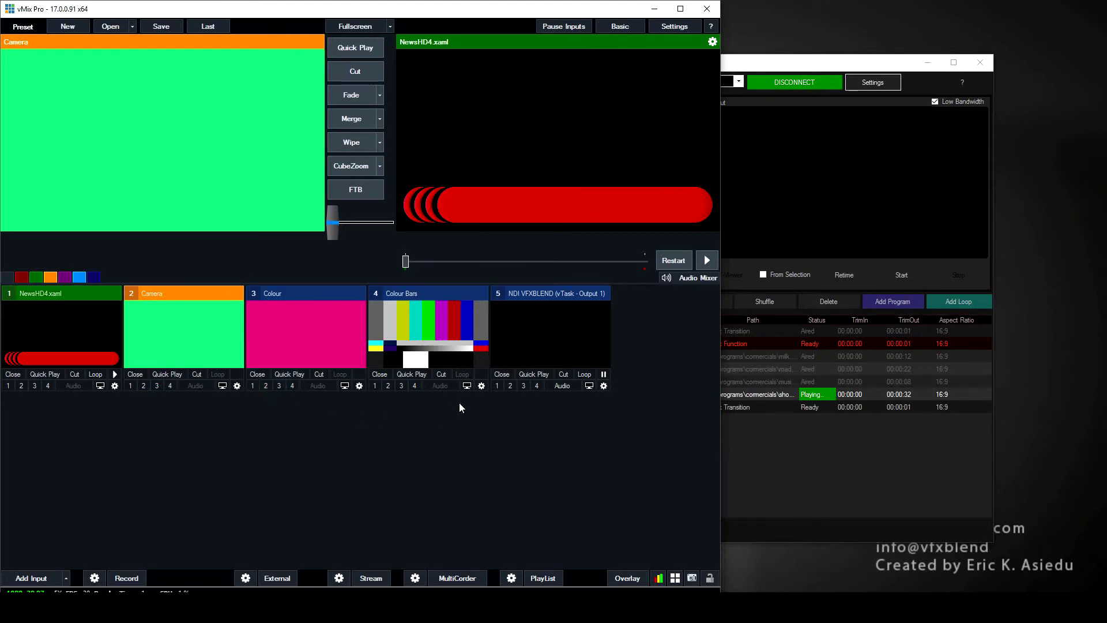
# Step: Return to vTask and check the first Cut, command and milk rows of the playlist
pyautogui.click(863, 475)
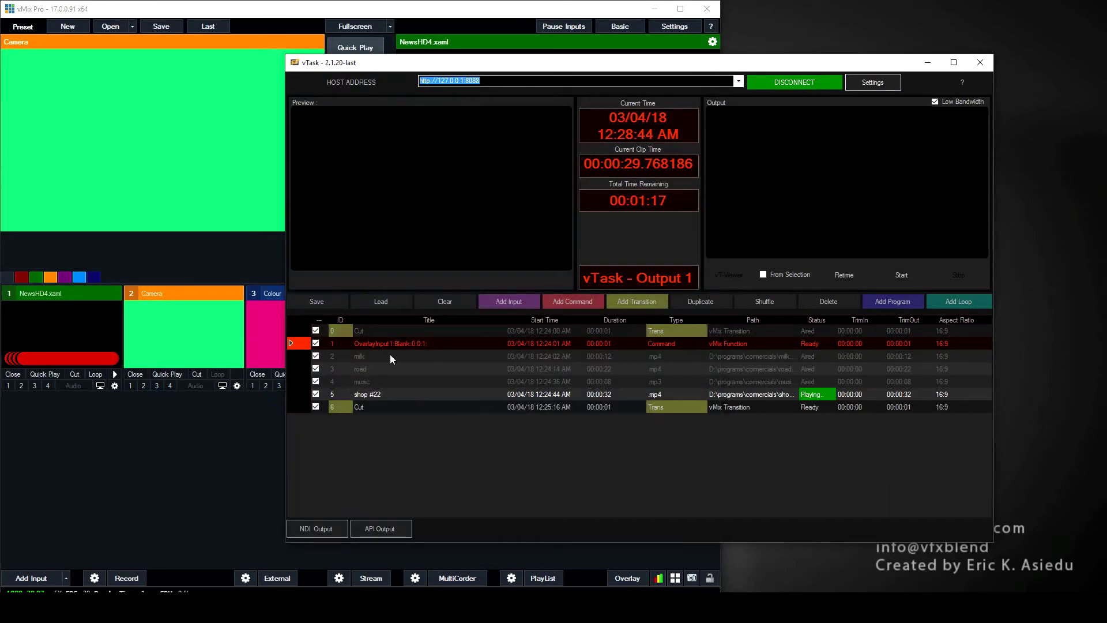
pyautogui.doubleClick(376, 333)
pyautogui.doubleClick(368, 358)
pyautogui.doubleClick(372, 348)
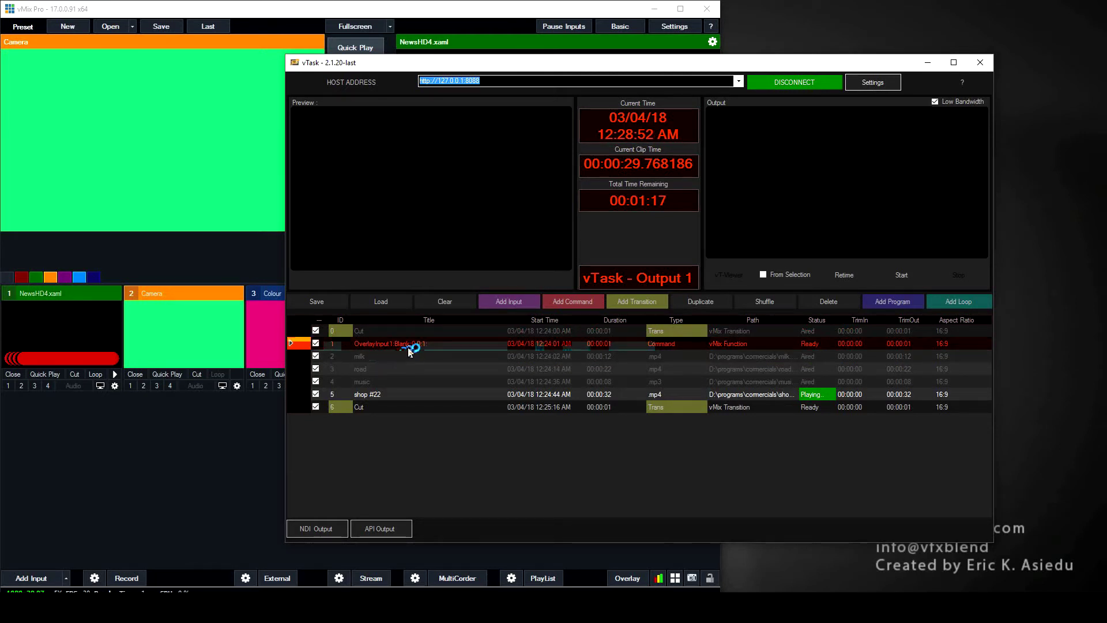
pyautogui.doubleClick(361, 358)
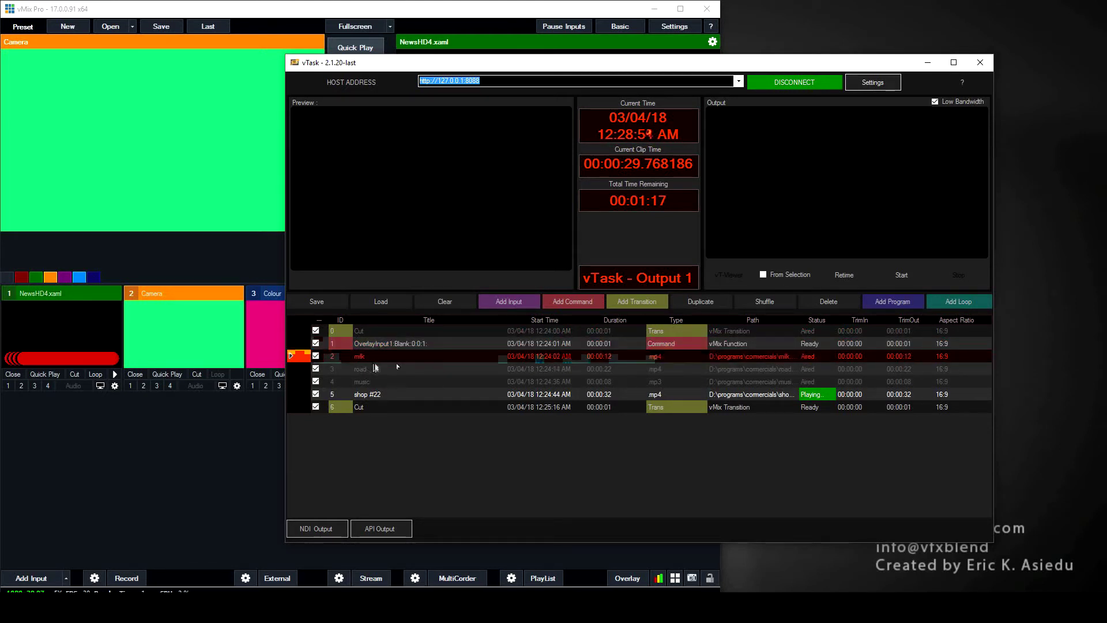
pyautogui.doubleClick(372, 345)
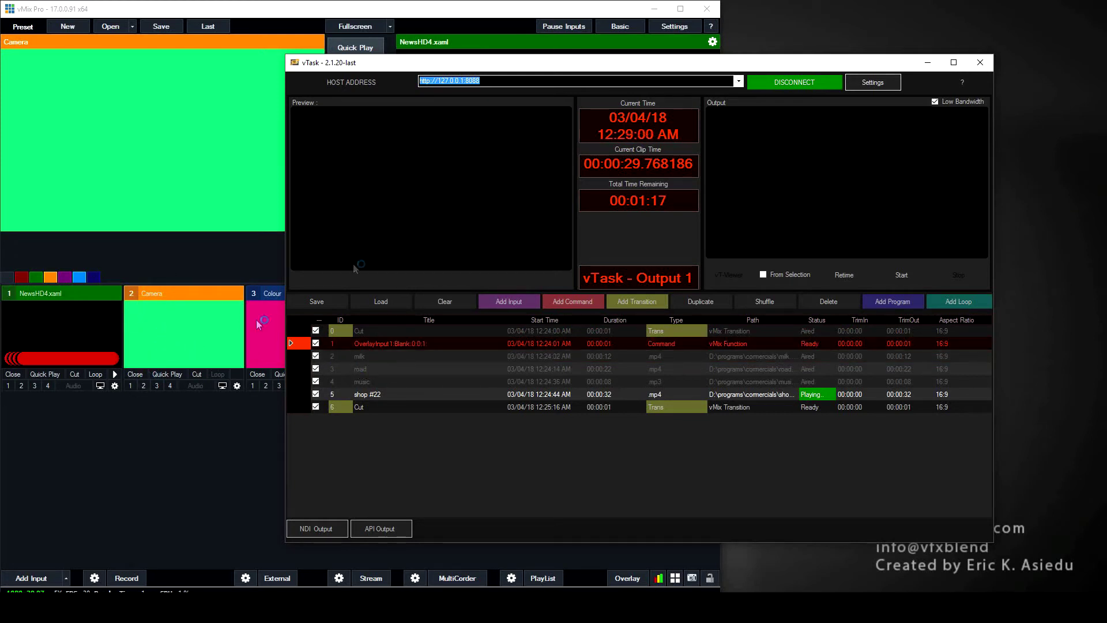
pyautogui.doubleClick(353, 357)
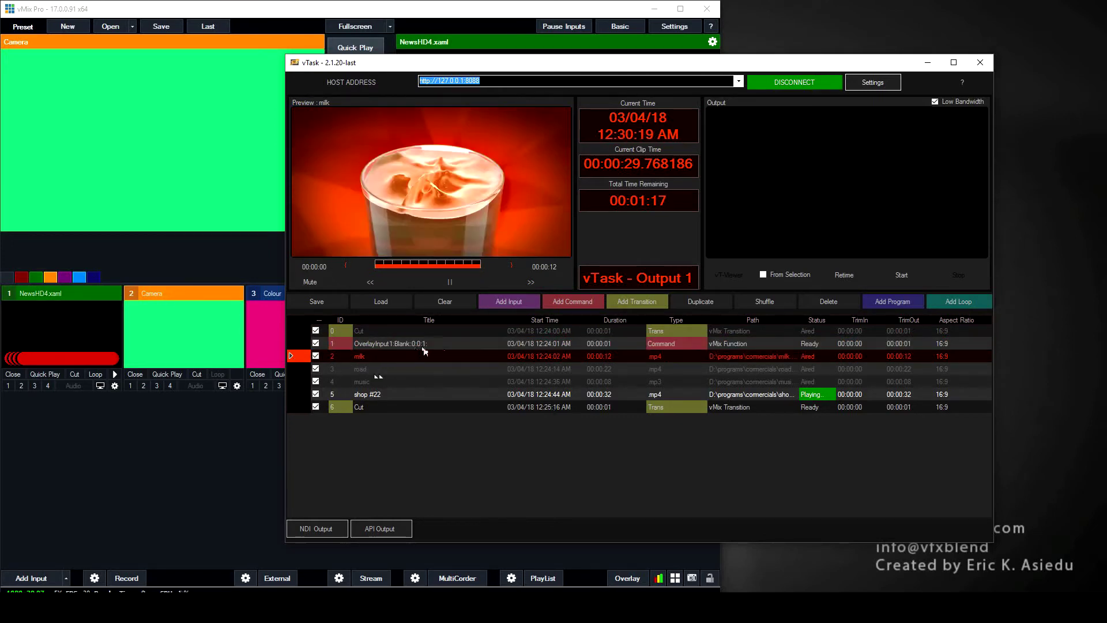
# Step: Open the properties of the OverlayInput1 command row and set its function to OverlayInput1In
pyautogui.doubleClick(423, 345)
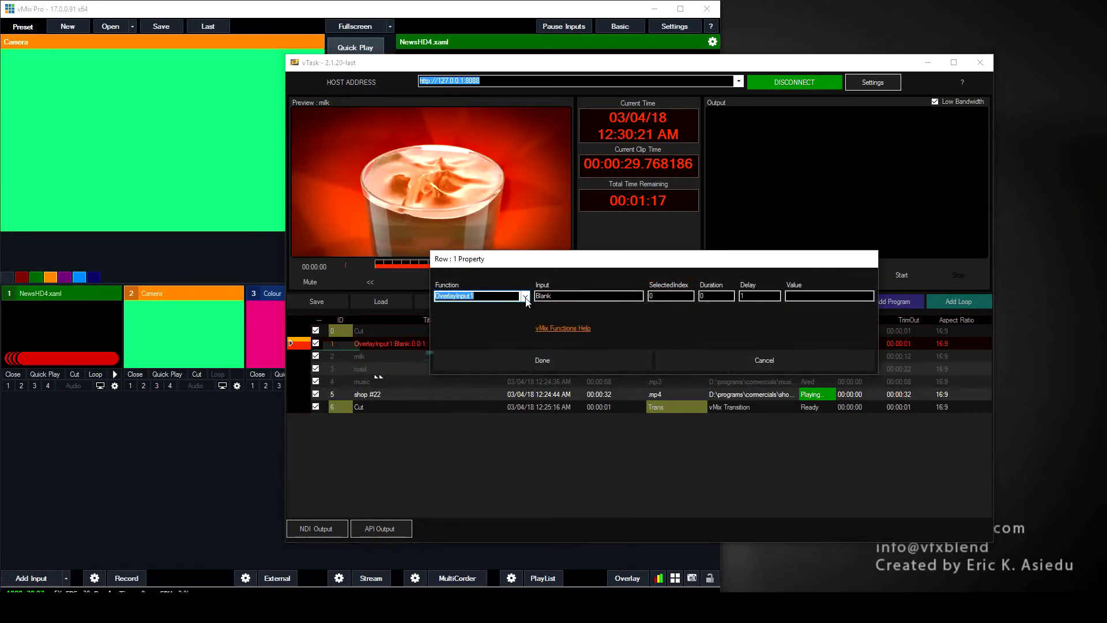
pyautogui.click(525, 297)
pyautogui.click(447, 416)
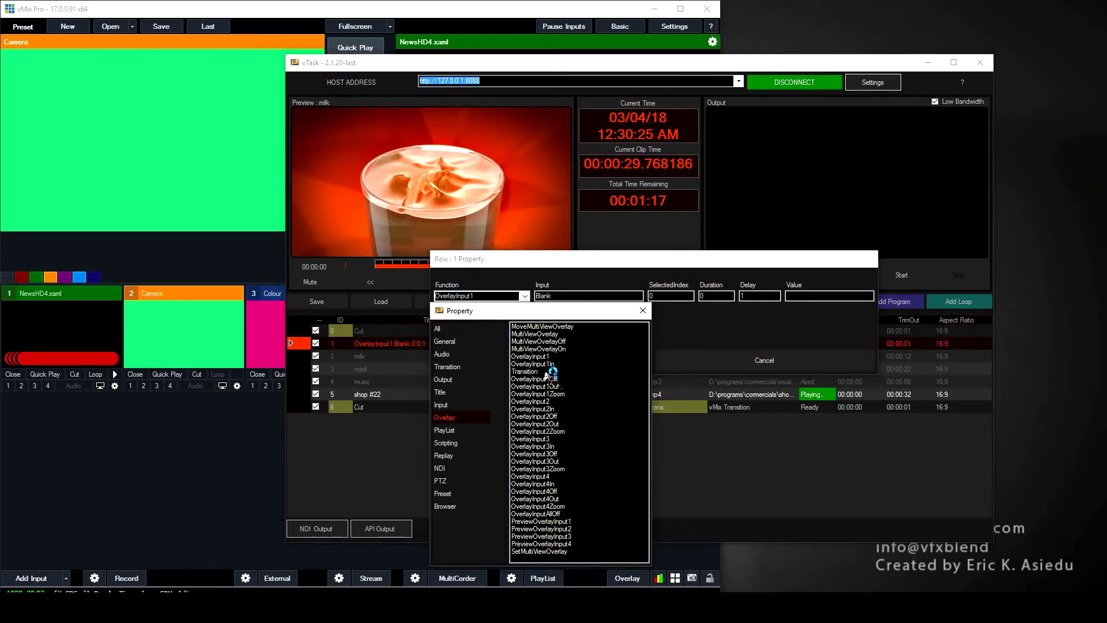
pyautogui.doubleClick(545, 364)
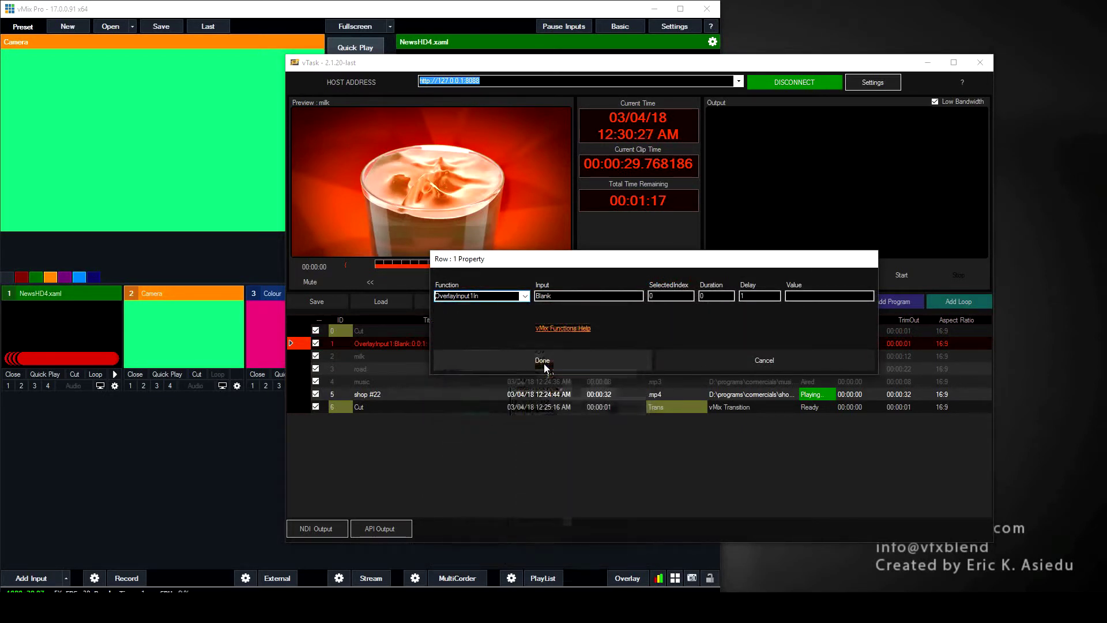
# Step: Copy the Camera input's name from its vMix settings into the command's Input value, replacing Blank, and apply the row changes
pyautogui.press('Tab')
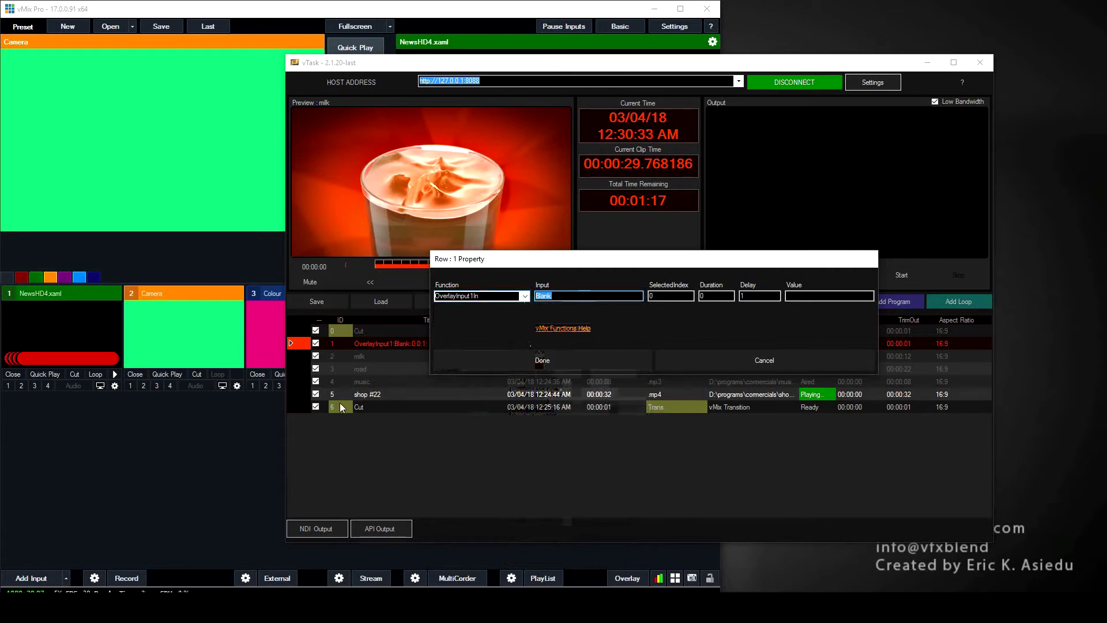
pyautogui.click(238, 386)
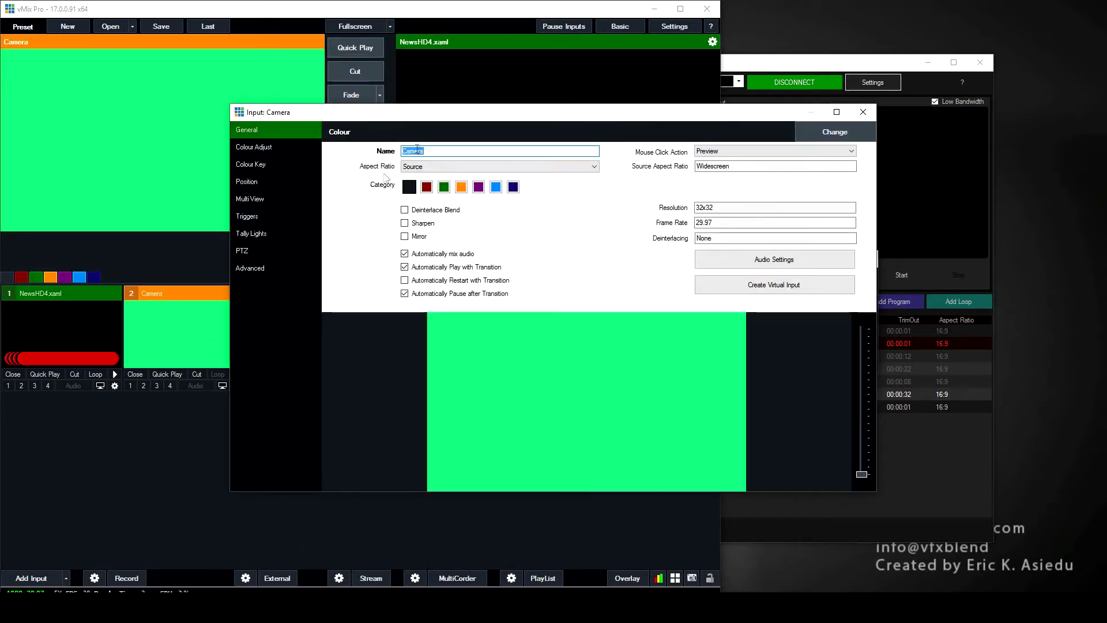
pyautogui.rightClick(419, 149)
pyautogui.click(447, 185)
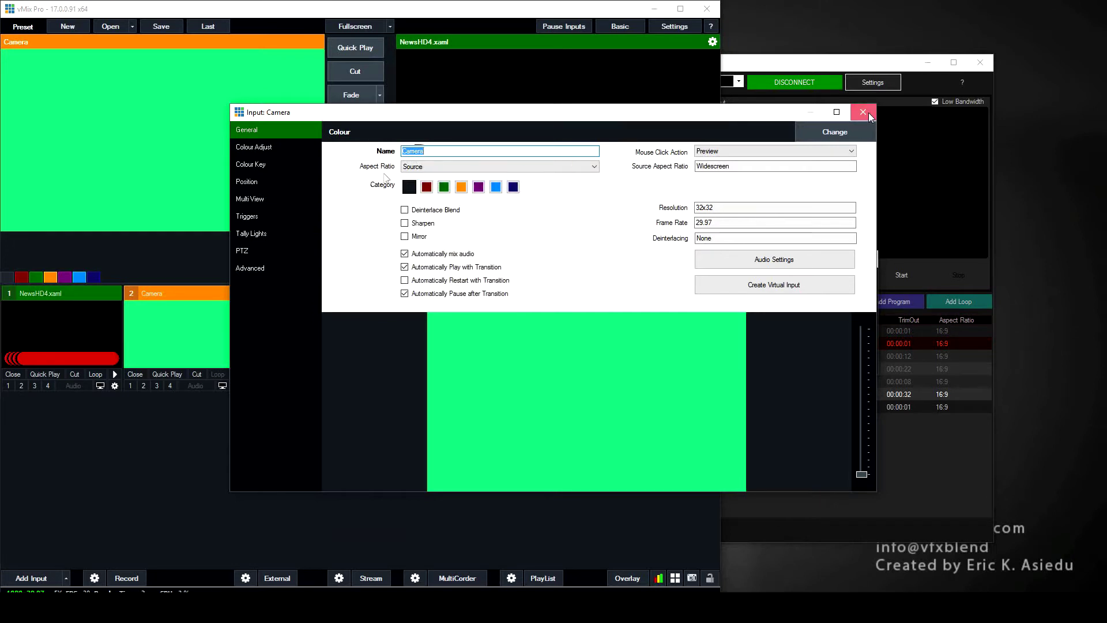
pyautogui.click(871, 117)
pyautogui.click(791, 340)
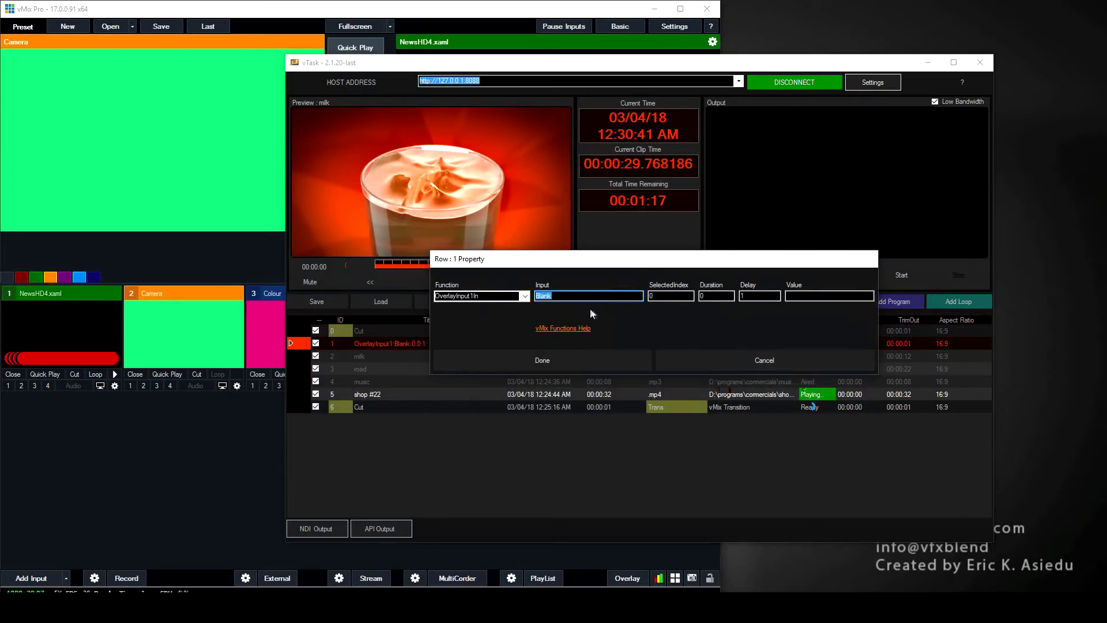
pyautogui.rightClick(539, 296)
pyautogui.click(559, 338)
pyautogui.click(605, 359)
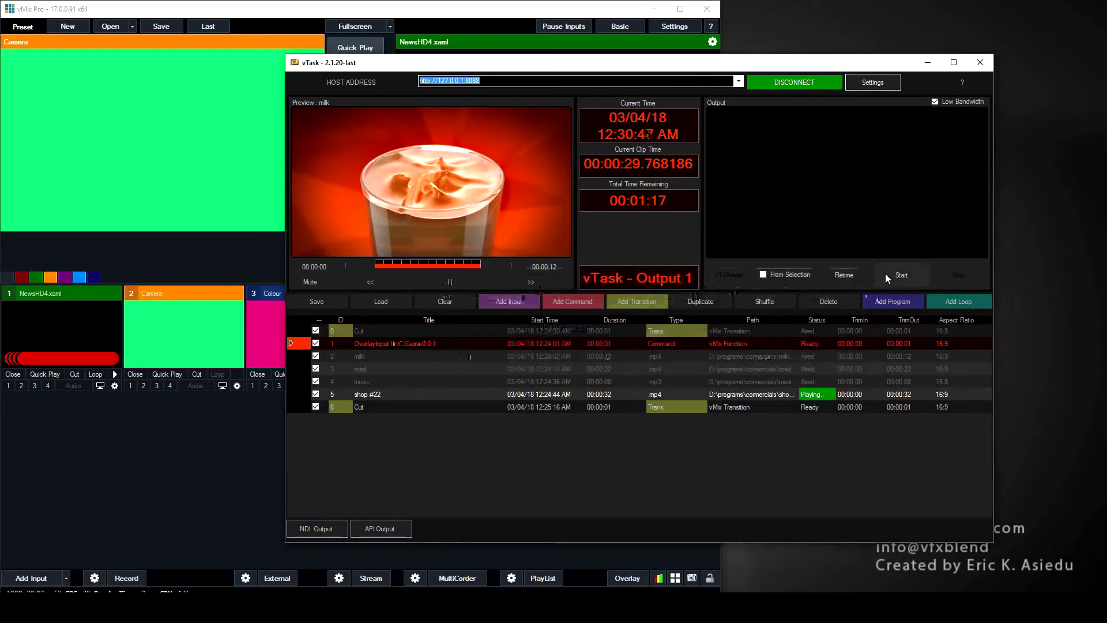
# Step: Start the playlist in vTask and reposition its window to watch the overlay command run in vMix
pyautogui.moveTo(702, 69); pyautogui.dragTo(664, 100)
pyautogui.click(837, 310)
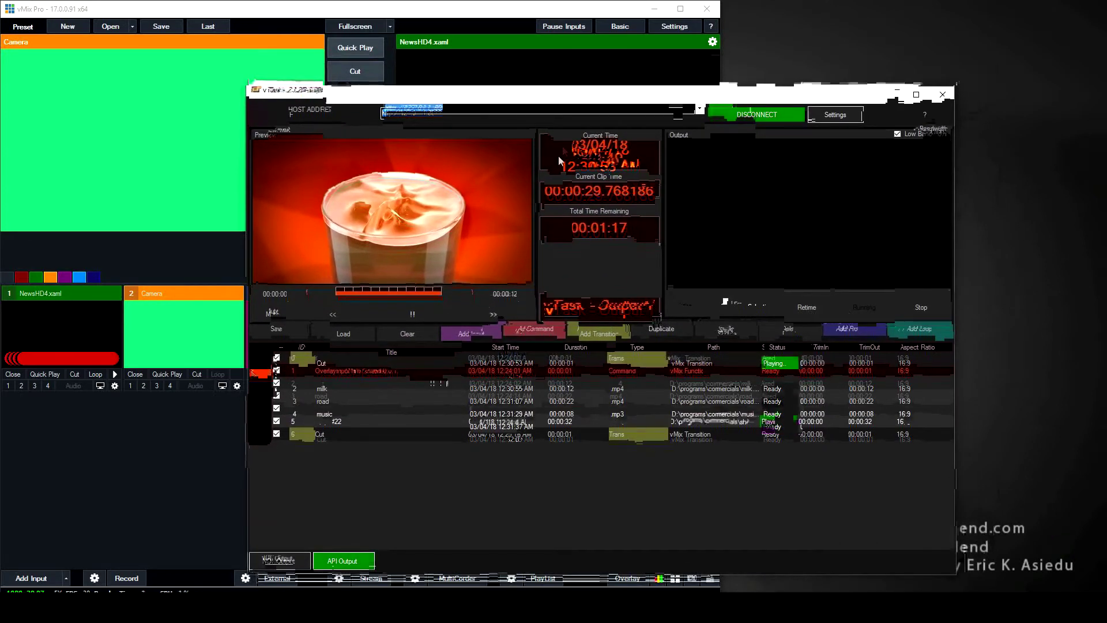
pyautogui.moveTo(612, 102); pyautogui.dragTo(781, 87)
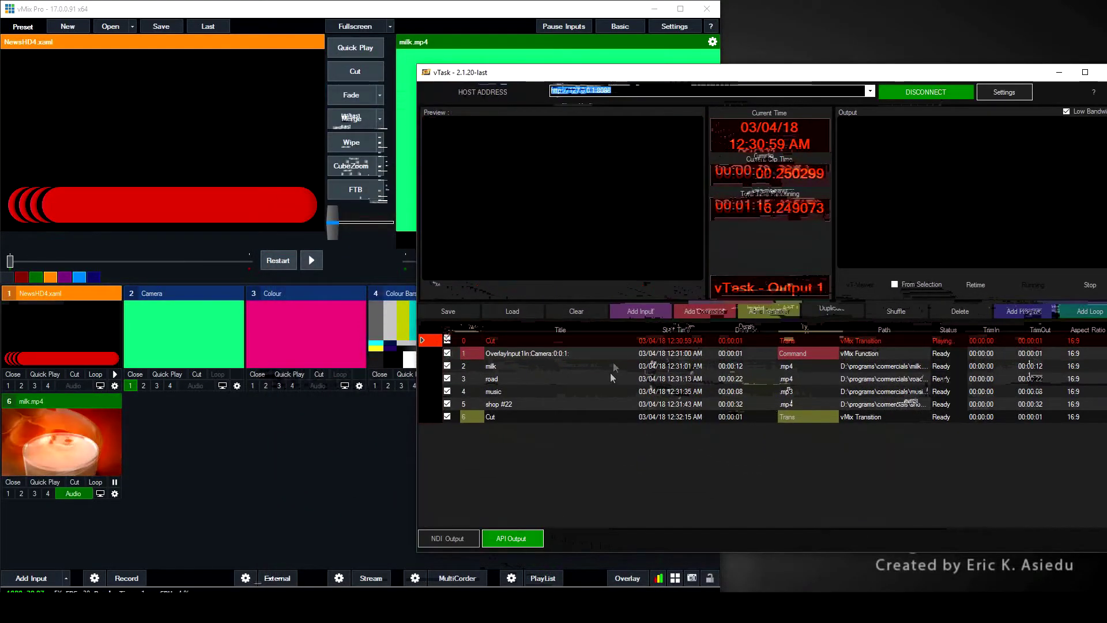
pyautogui.moveTo(583, 72); pyautogui.dragTo(438, 68)
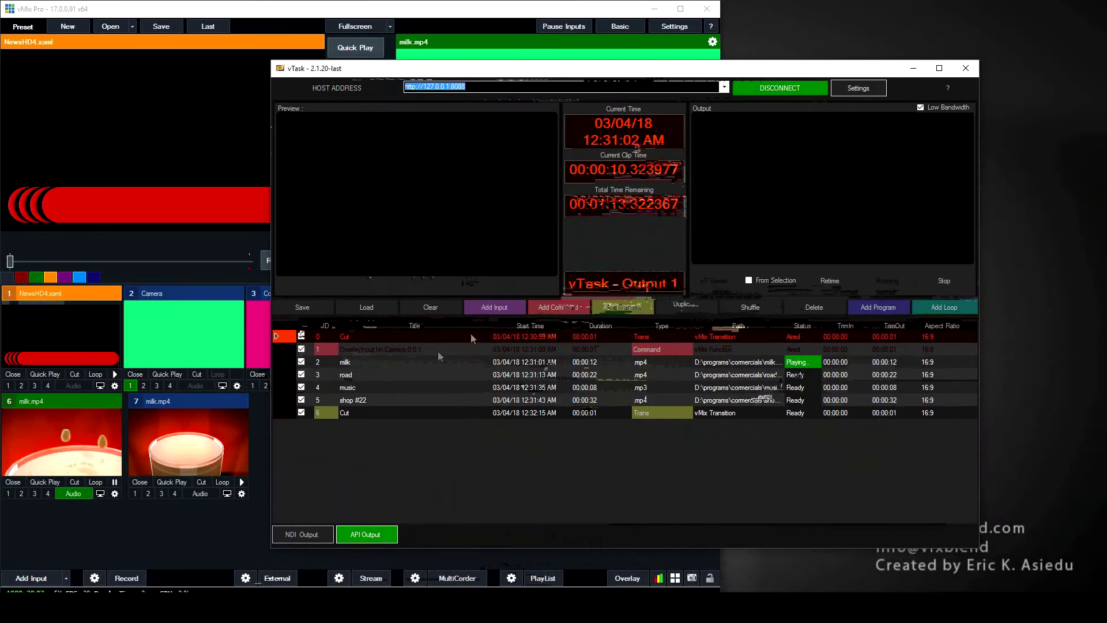
# Step: Change the overlay command's function to OverlayInput2In and apply it
pyautogui.doubleClick(392, 350)
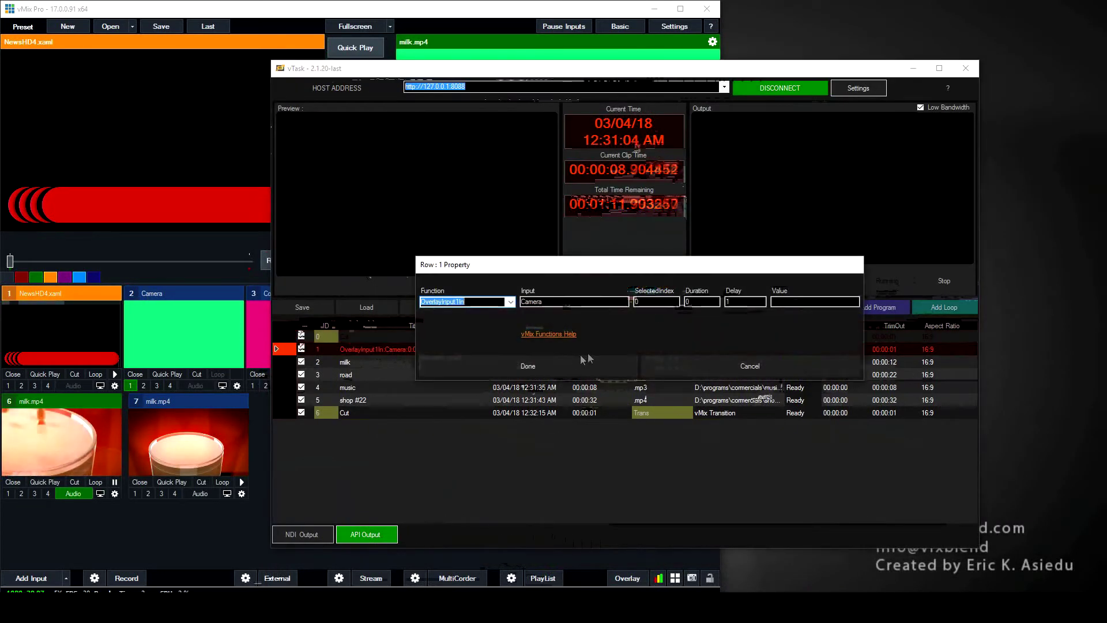
pyautogui.click(511, 302)
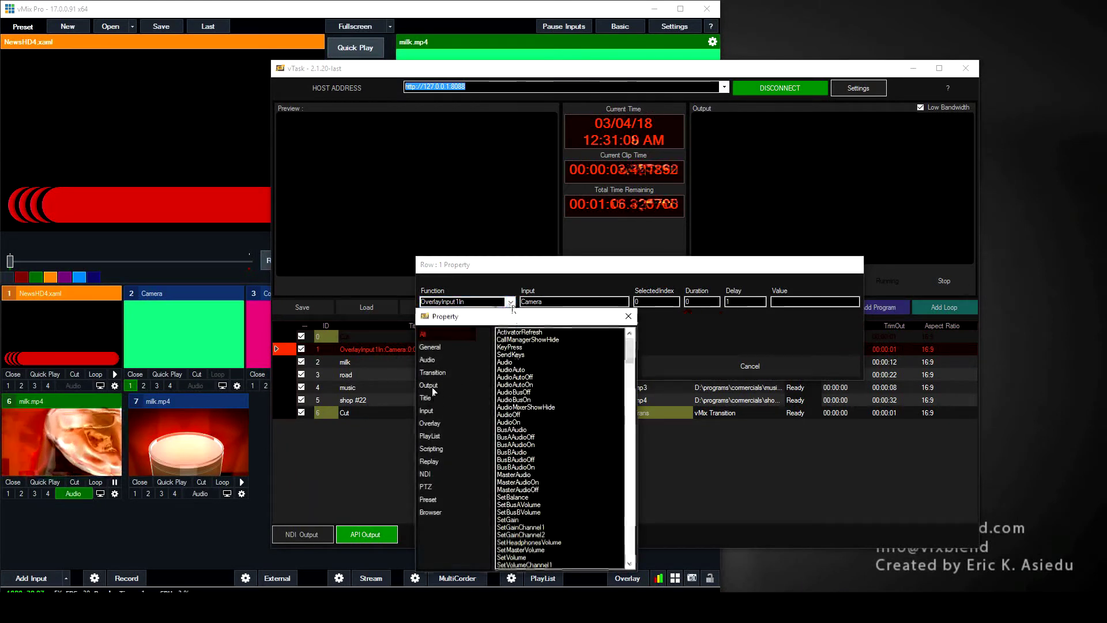
pyautogui.click(455, 385)
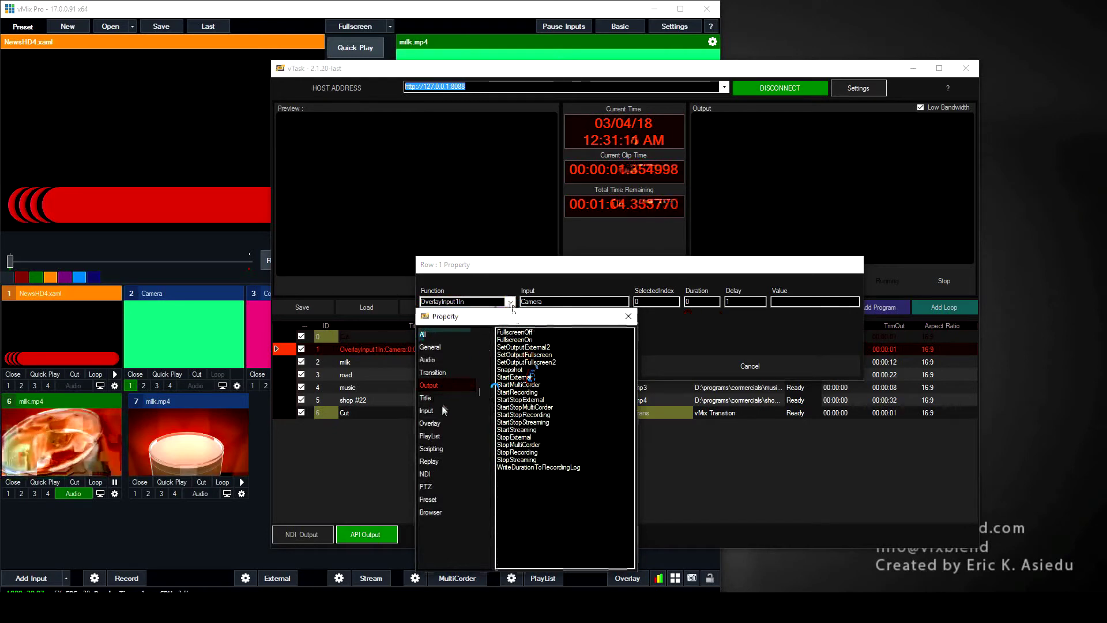
pyautogui.click(430, 423)
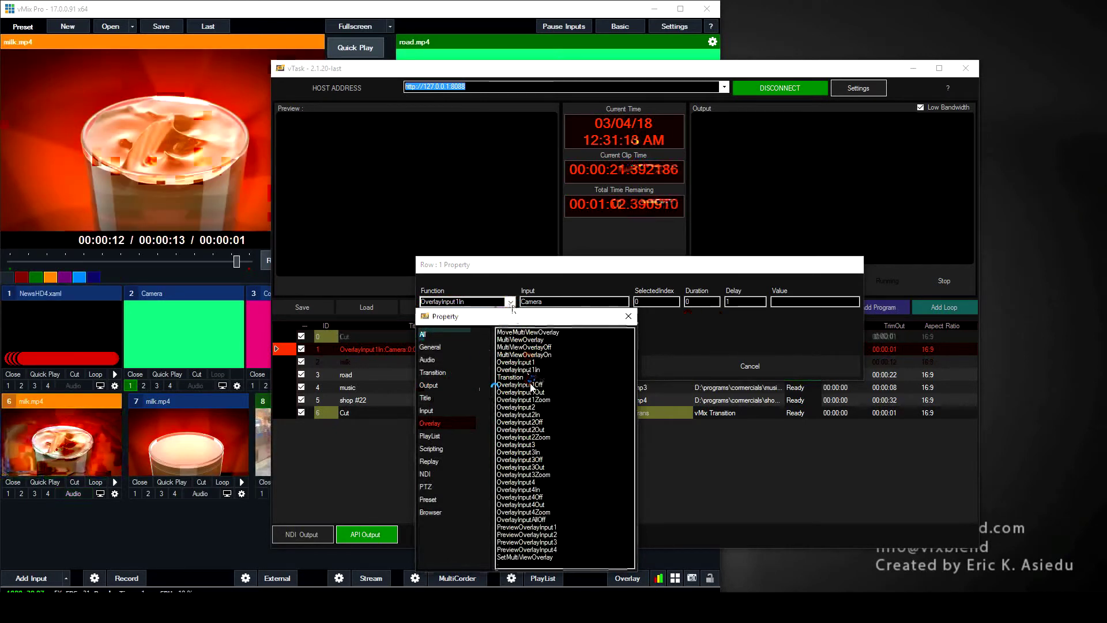
pyautogui.doubleClick(518, 415)
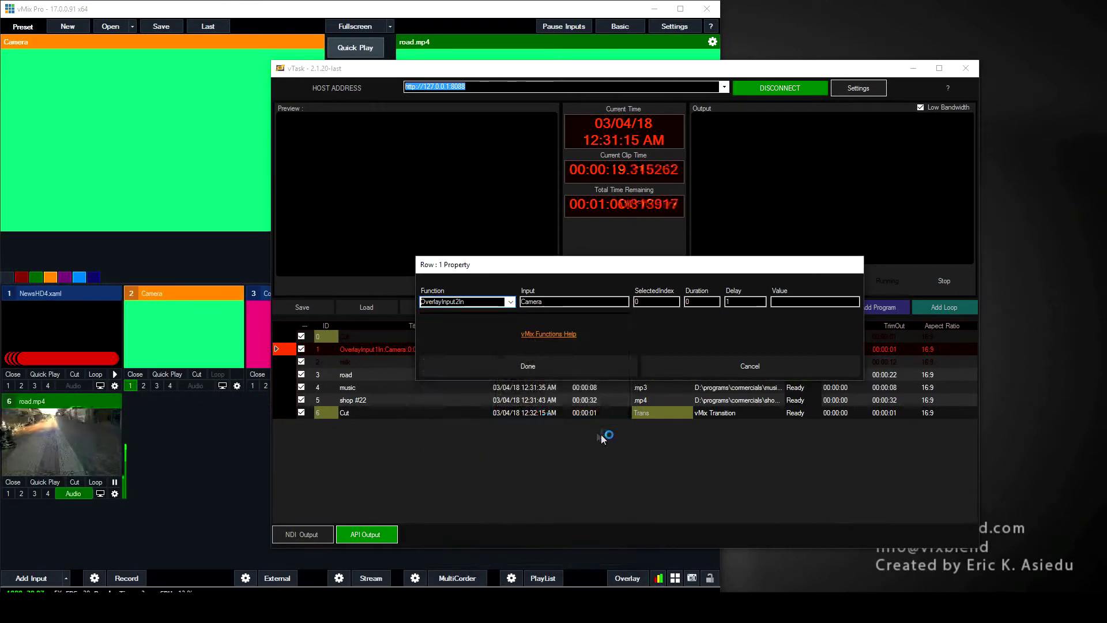
pyautogui.click(570, 369)
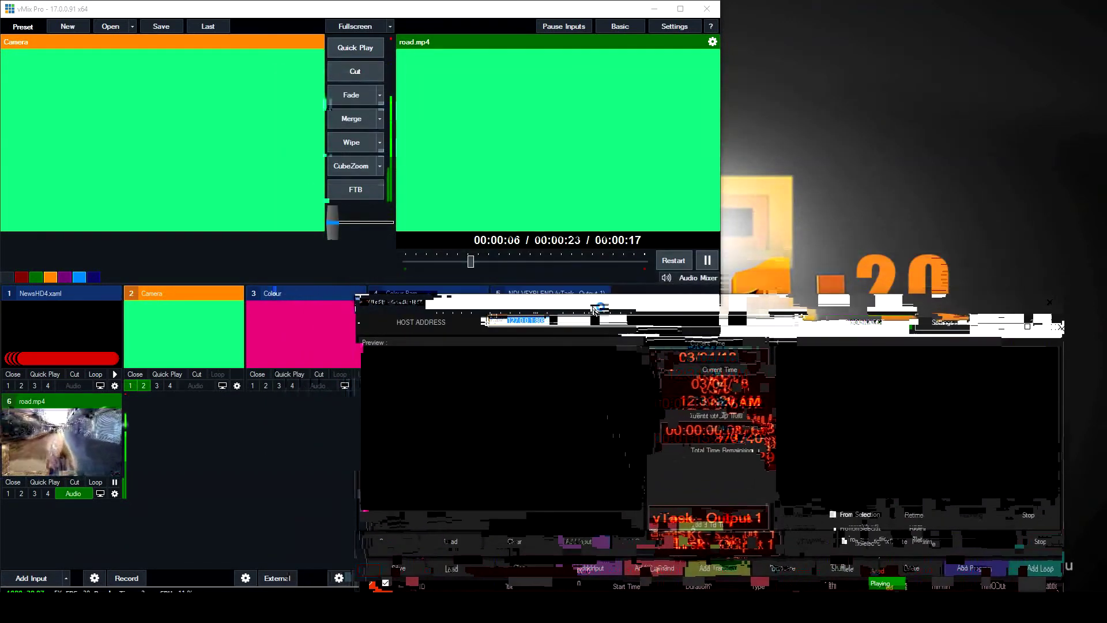
# Step: Uncover the vMix output to watch playback, and review the overlay command's properties without changing them
pyautogui.moveTo(510, 69); pyautogui.dragTo(594, 314)
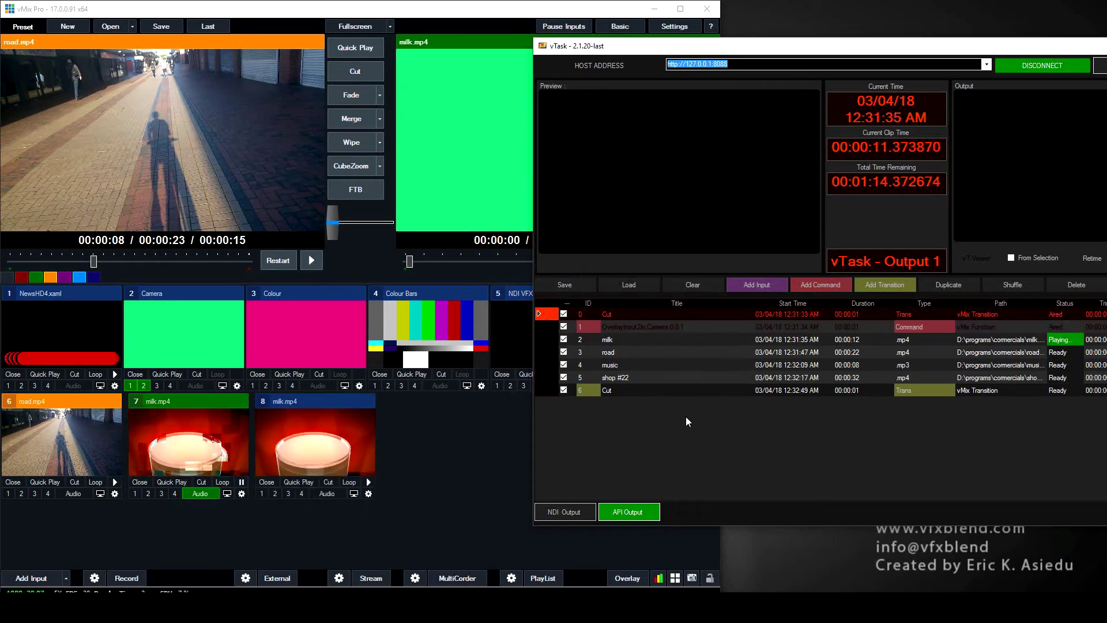
pyautogui.doubleClick(639, 326)
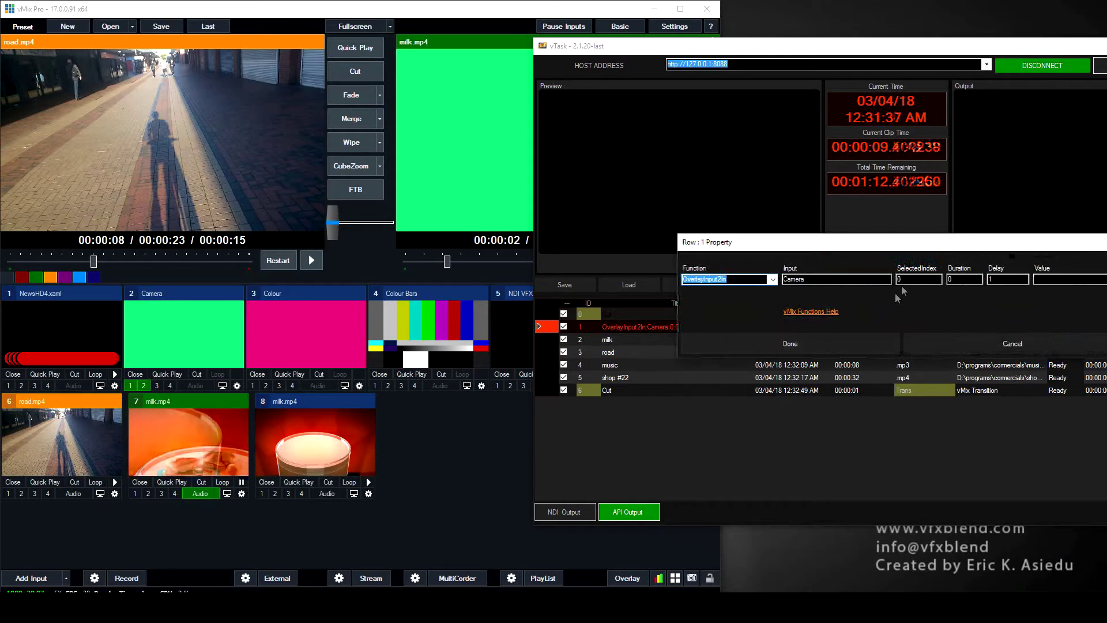
pyautogui.click(961, 345)
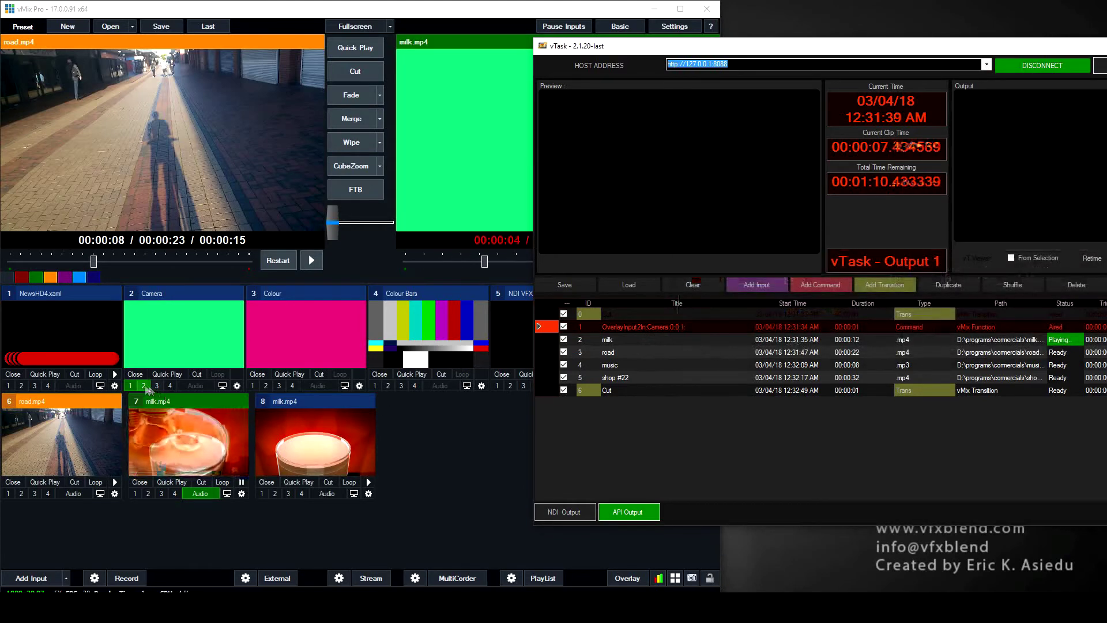
# Step: Return the view to vMix with its overlays off, and restart the vTask playlist from the first Cut row to test overlay 2
pyautogui.click(309, 254)
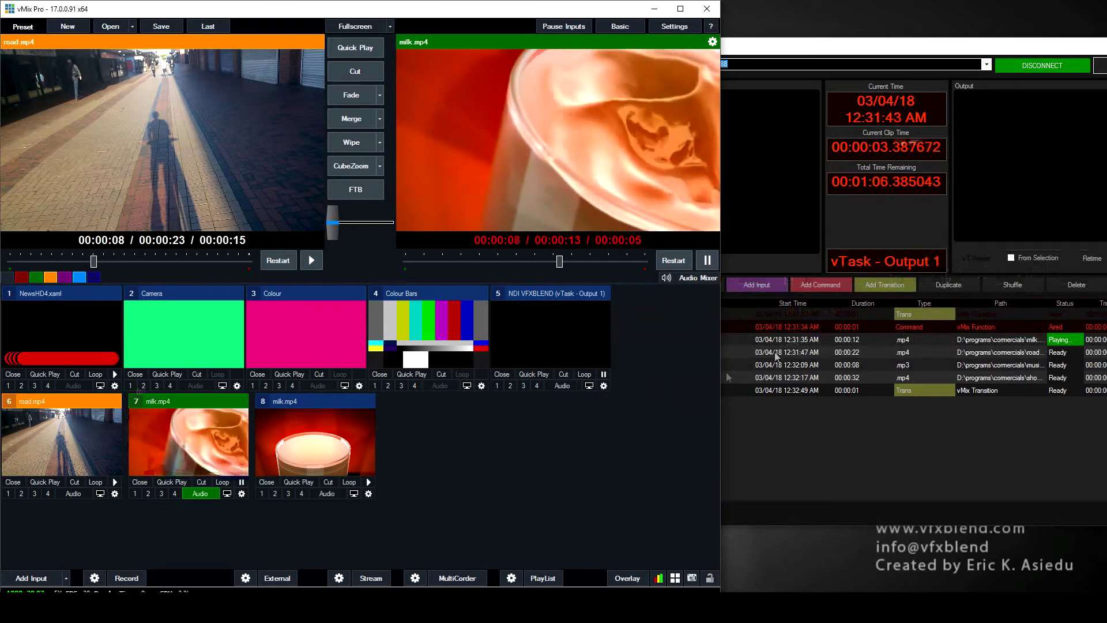
pyautogui.click(910, 105)
pyautogui.doubleClick(542, 314)
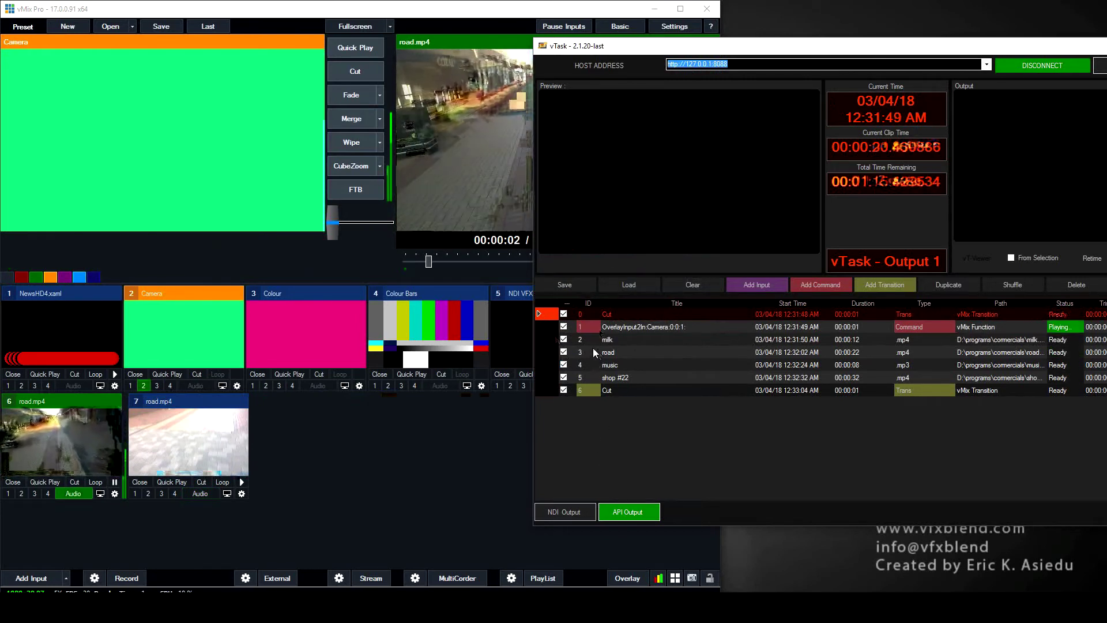
pyautogui.moveTo(636, 48); pyautogui.dragTo(640, 165)
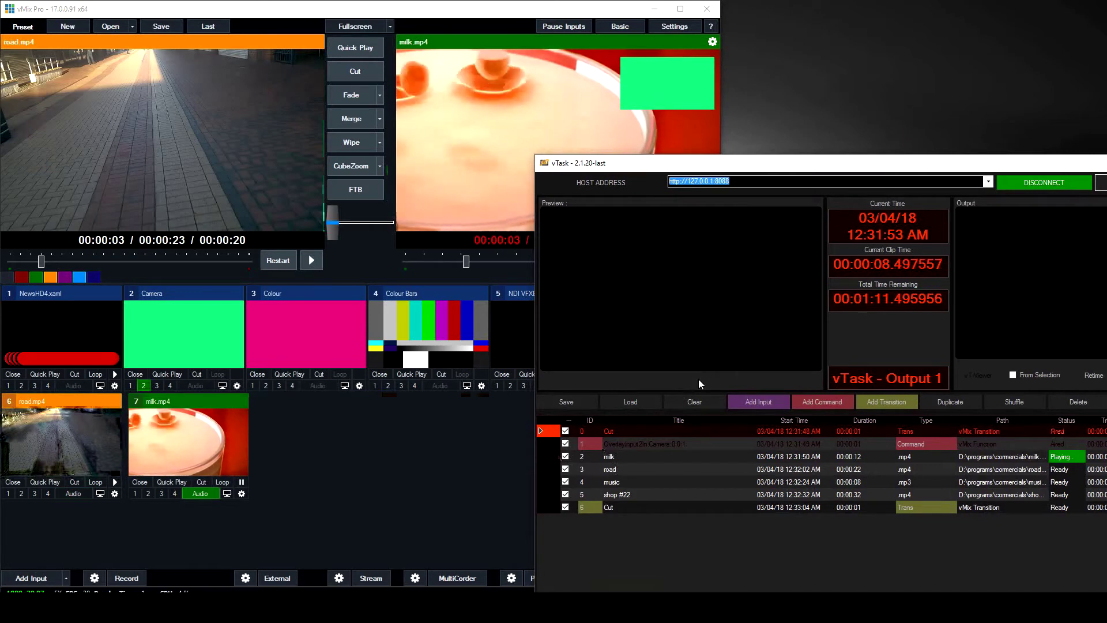
# Step: Set the overlay 2 command's delay to 10000 and apply it
pyautogui.doubleClick(657, 445)
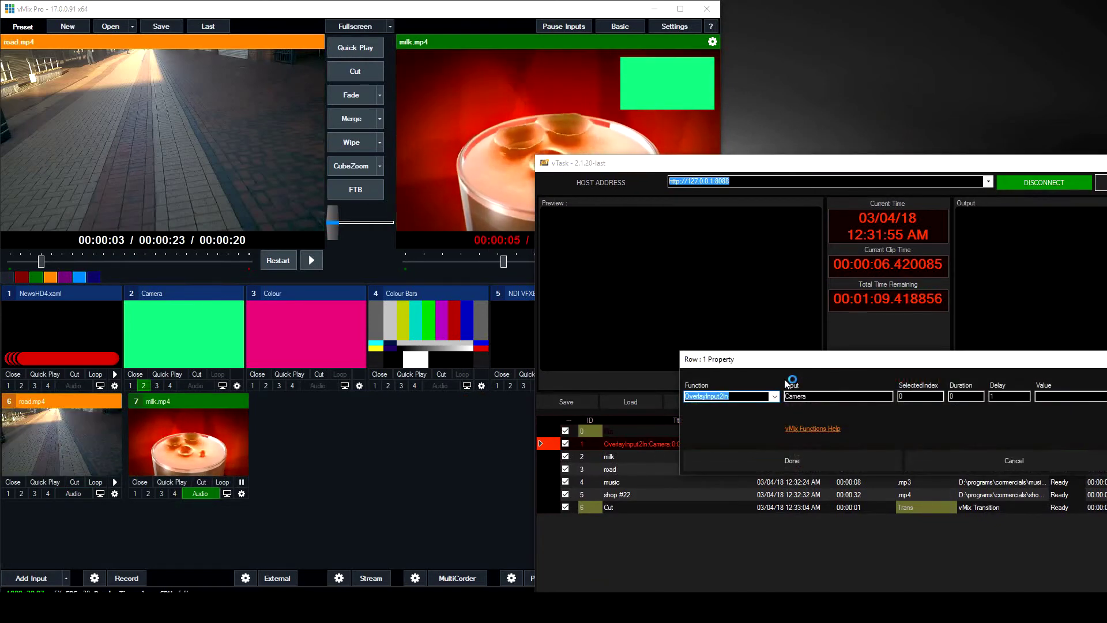
pyautogui.moveTo(816, 360); pyautogui.dragTo(689, 295)
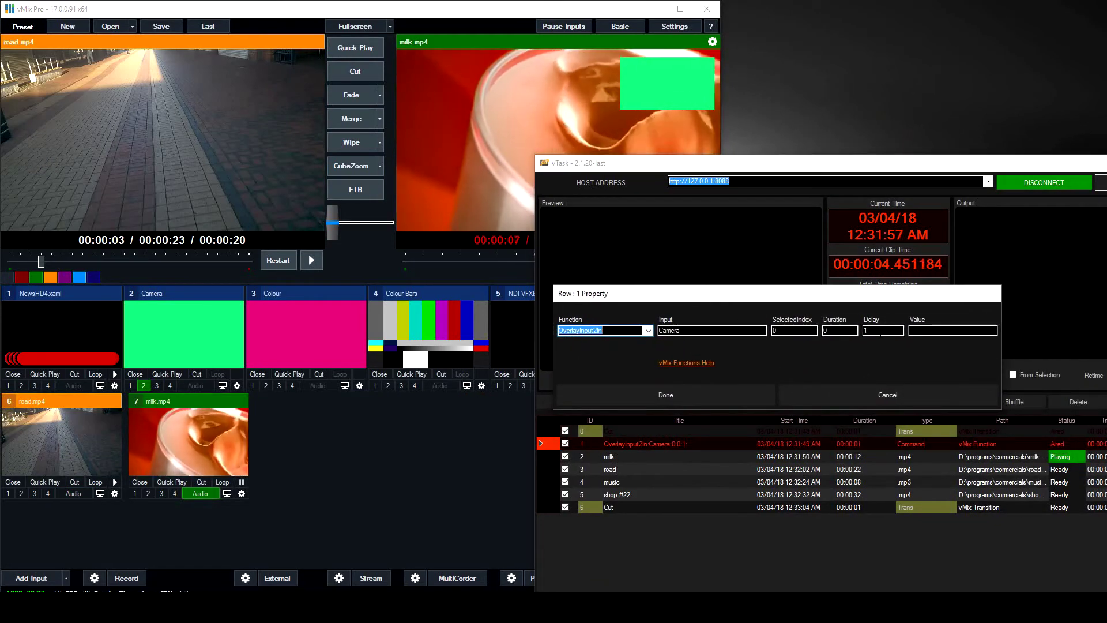
pyautogui.click(882, 330)
pyautogui.write('000')
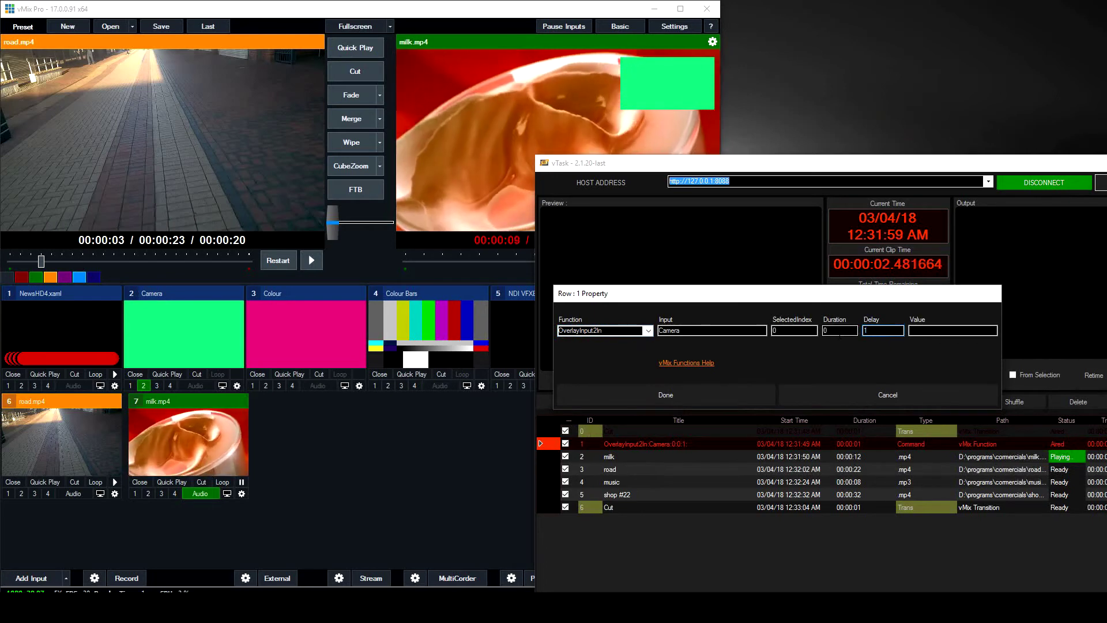
pyautogui.write('0')
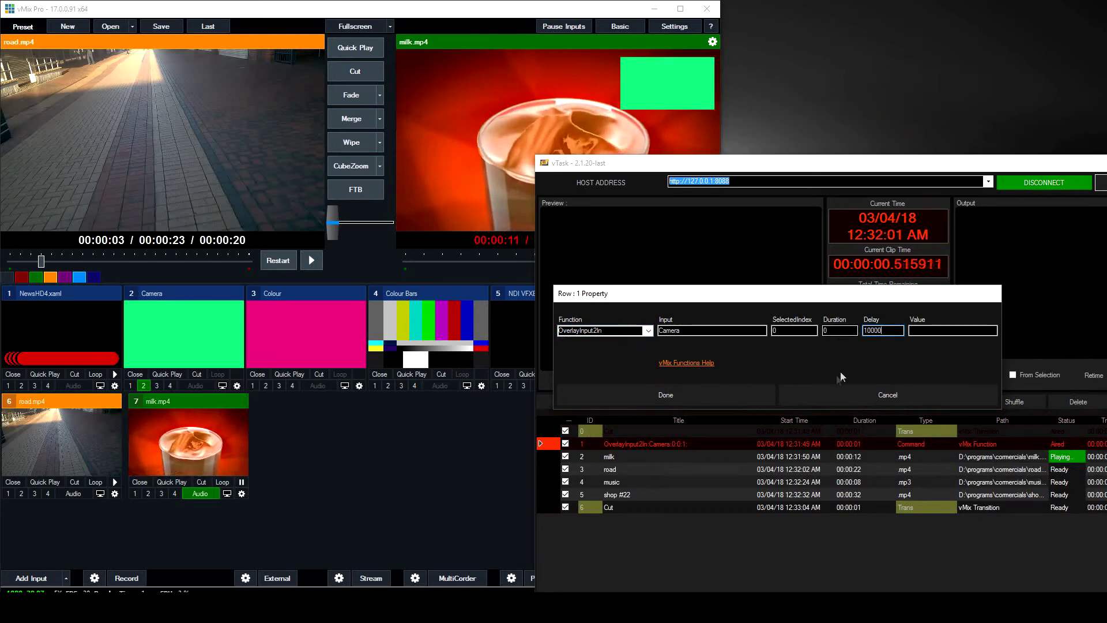
pyautogui.click(721, 394)
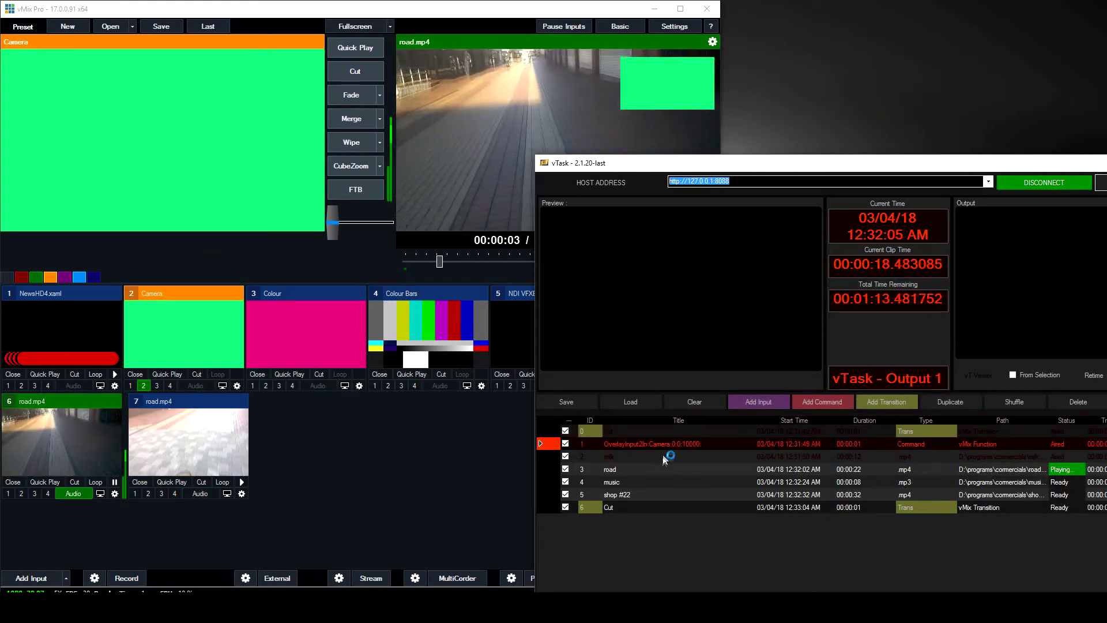
# Step: Restart the playlist from the first Cut row and switch off the Camera's overlay 2 in vMix to test the delayed command
pyautogui.click(612, 458)
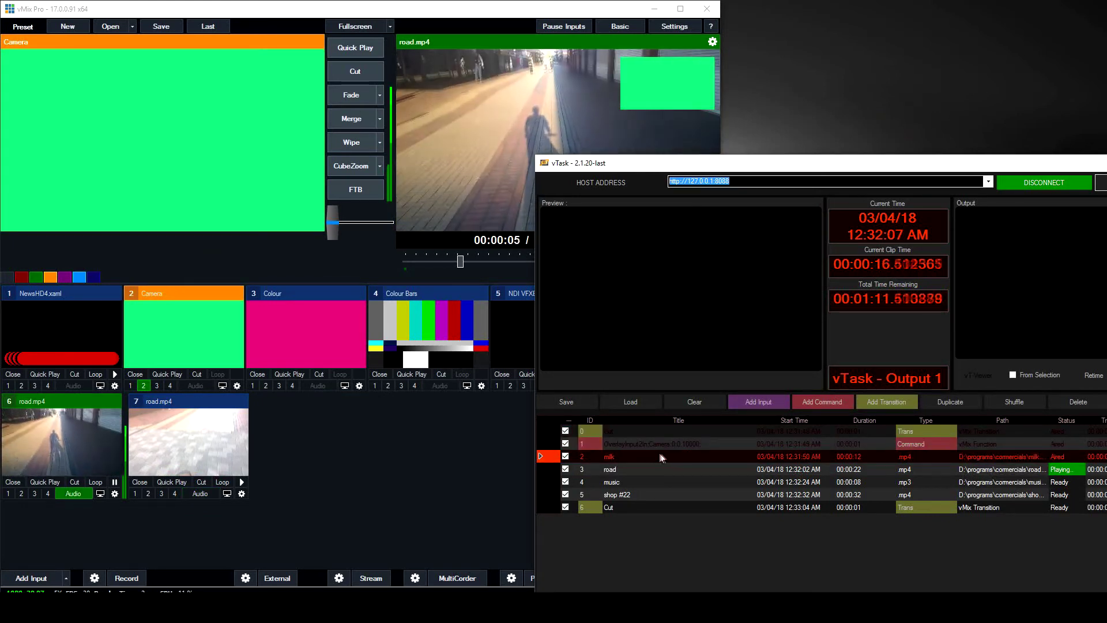
pyautogui.click(677, 447)
pyautogui.click(641, 434)
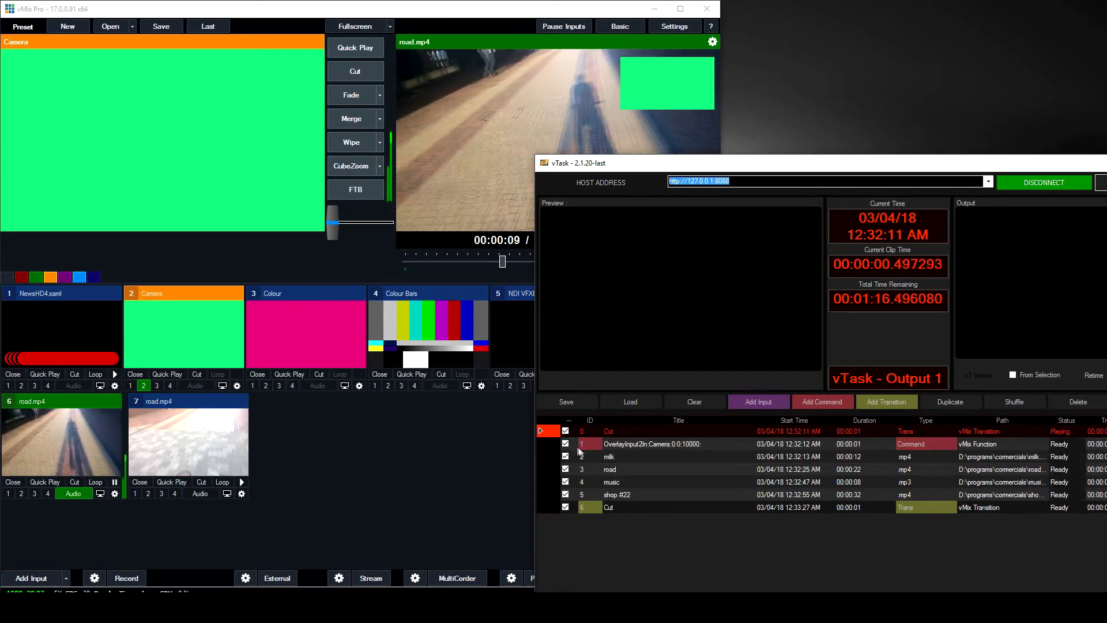
pyautogui.click(144, 386)
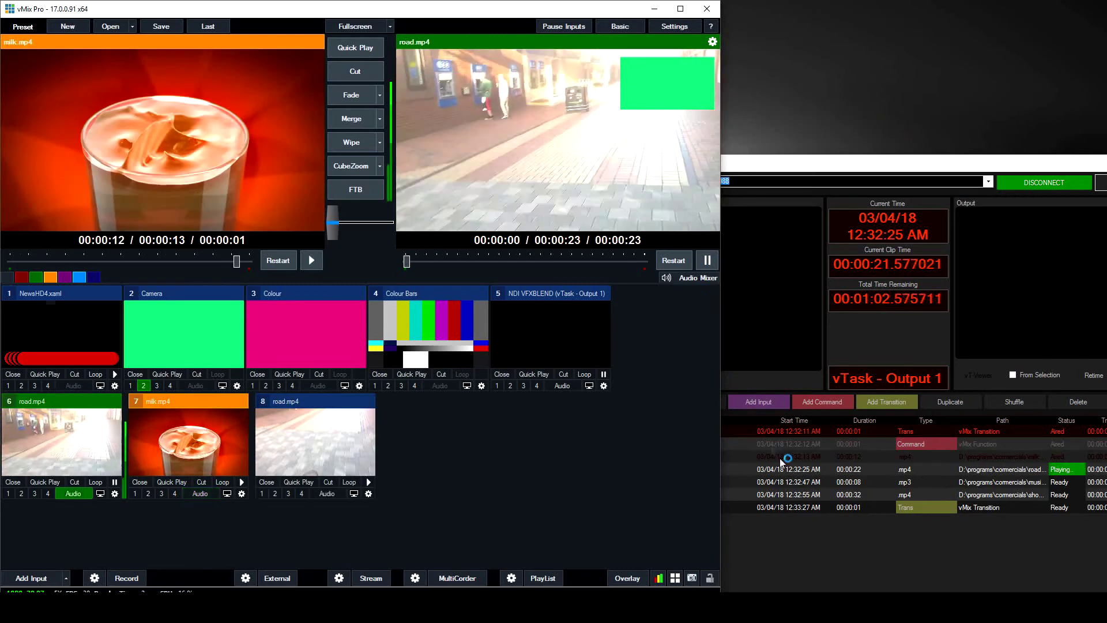
pyautogui.click(838, 158)
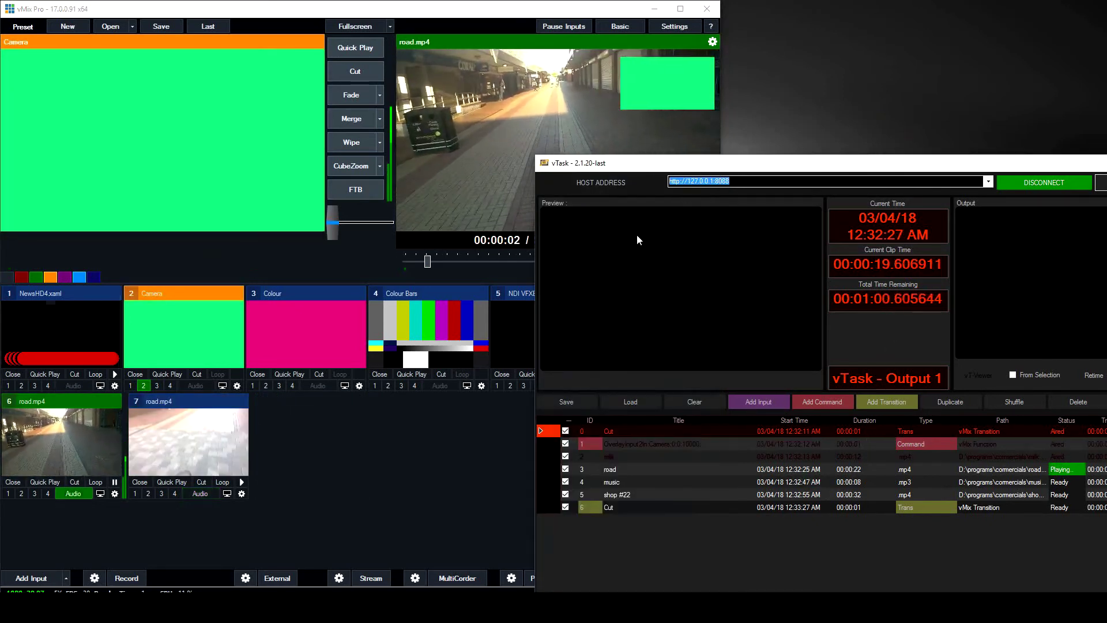
# Step: Duplicate the overlay 2 command row and move the copy directly below the milk row
pyautogui.click(957, 404)
pyautogui.doubleClick(674, 456)
pyautogui.click(1005, 462)
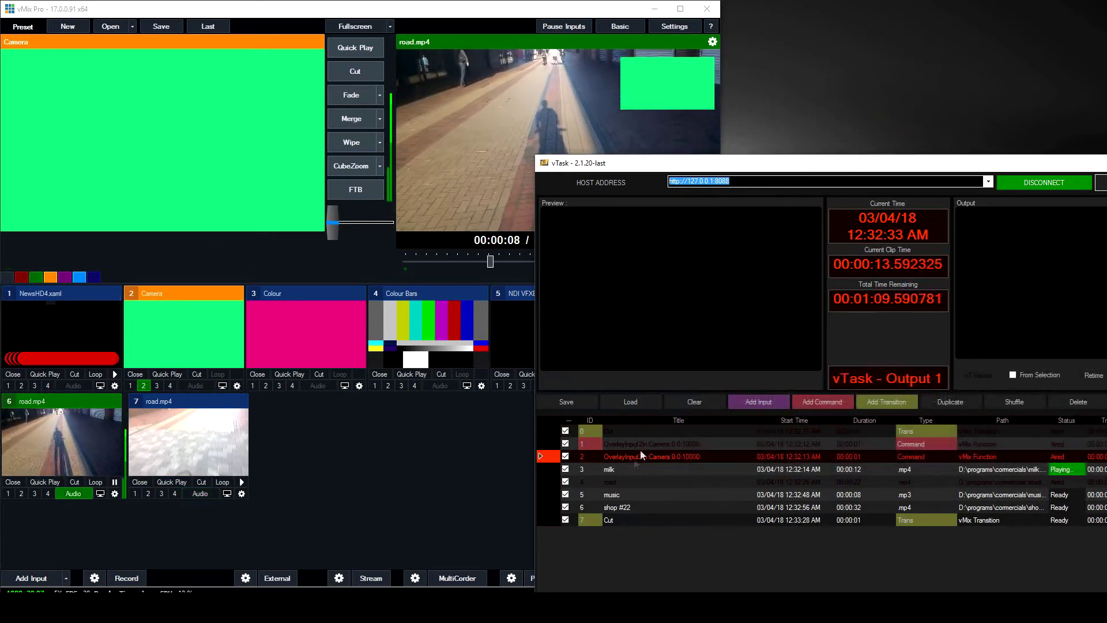
pyautogui.moveTo(637, 460); pyautogui.dragTo(628, 470)
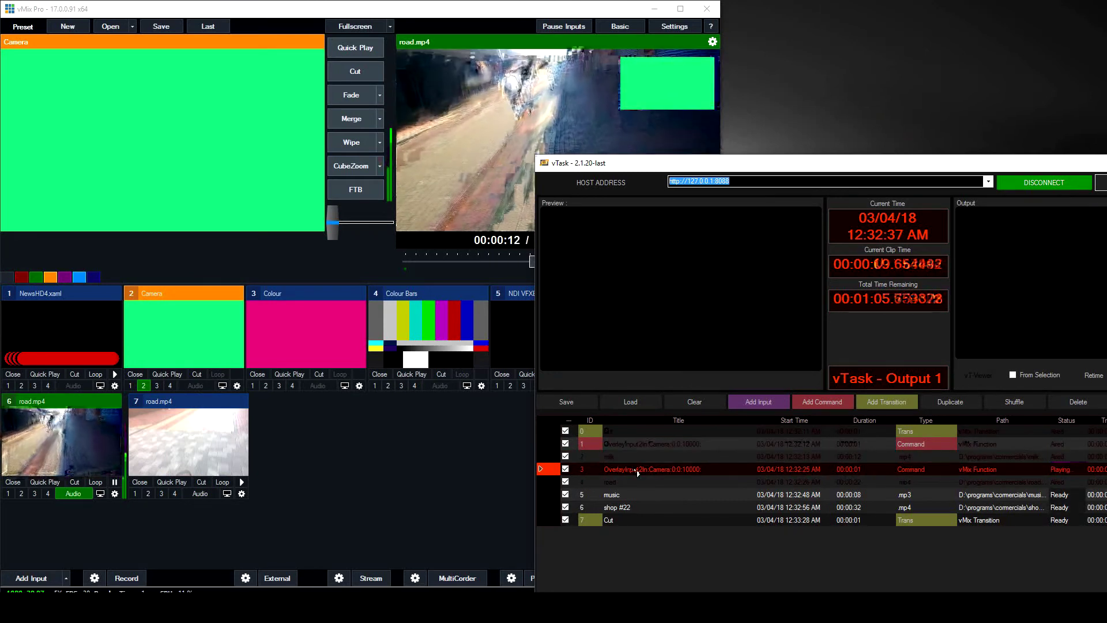
# Step: Set the duplicated command below the milk row to the OverlayInput2Off function with a delay of 1, and apply it
pyautogui.doubleClick(628, 470)
pyautogui.click(774, 396)
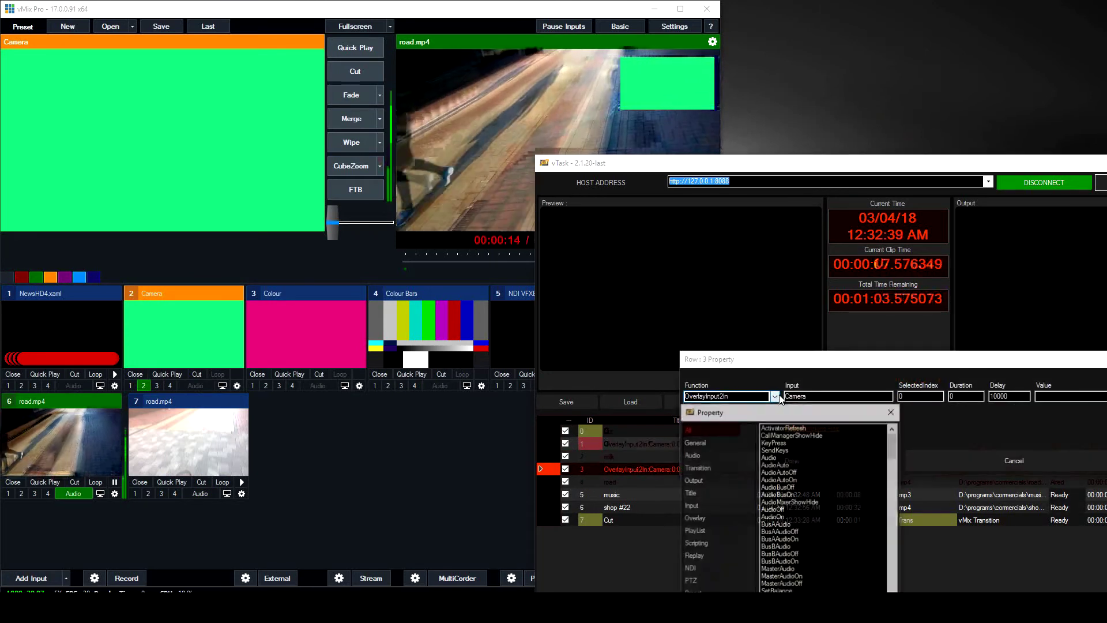
pyautogui.click(695, 518)
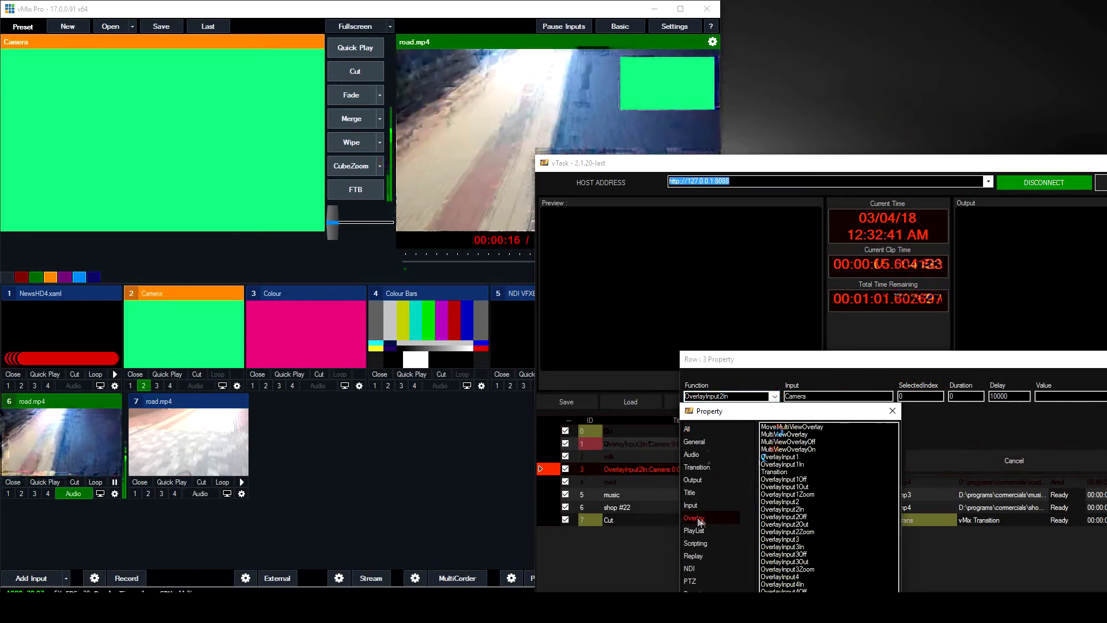
pyautogui.doubleClick(801, 518)
pyautogui.moveTo(913, 358); pyautogui.dragTo(819, 349)
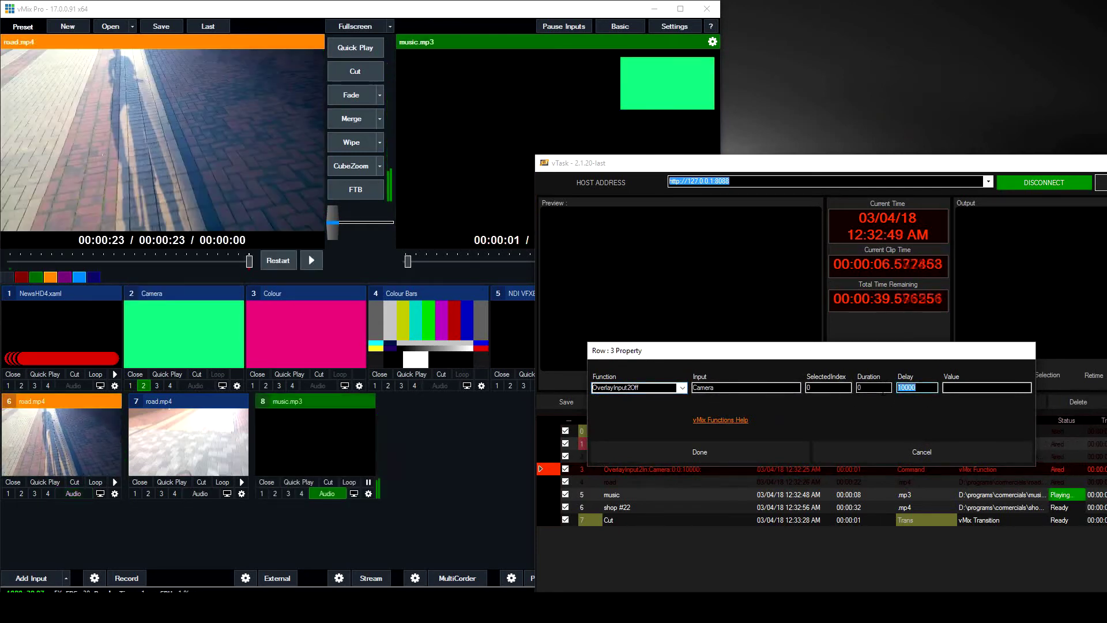
pyautogui.click(722, 451)
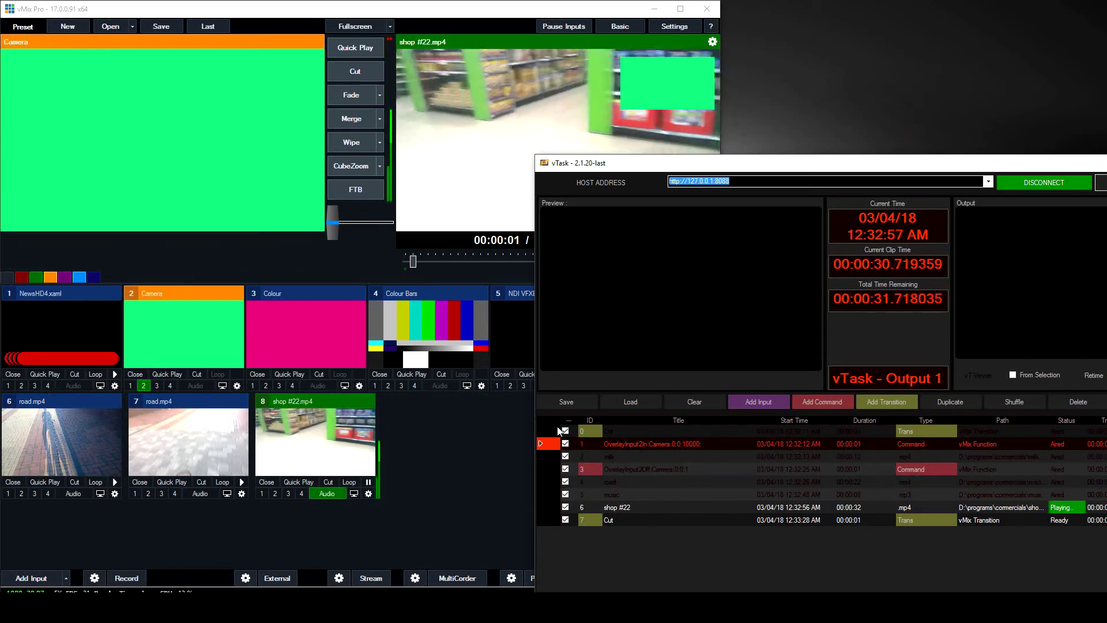
# Step: Restart the playlist from the first Cut row and switch off the Camera's overlay 2 in vMix to test both overlay commands
pyautogui.doubleClick(559, 431)
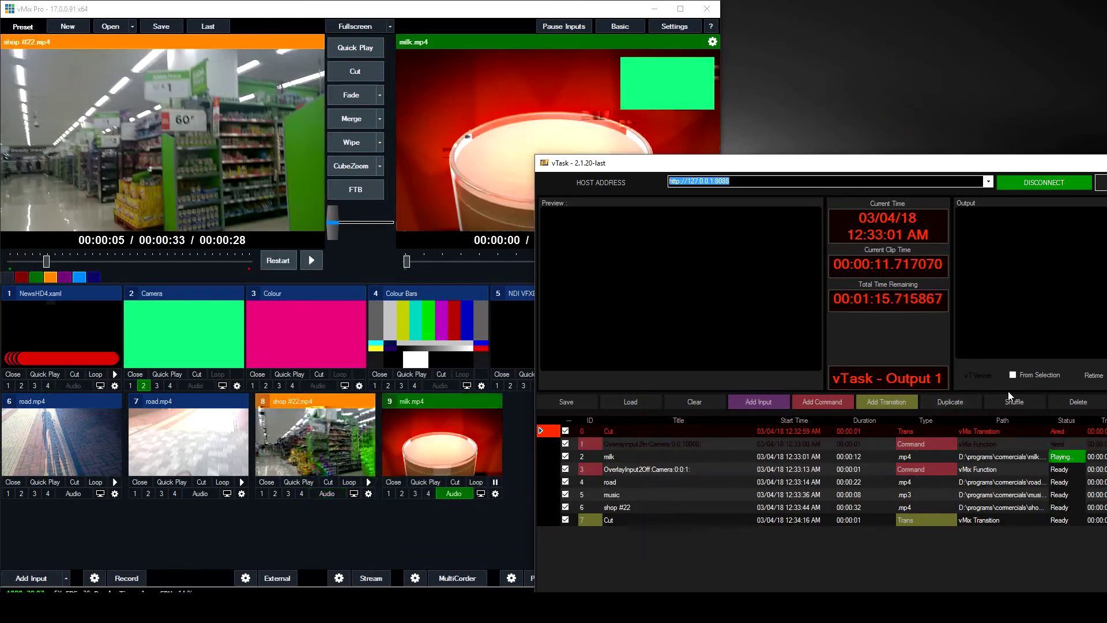
pyautogui.click(601, 451)
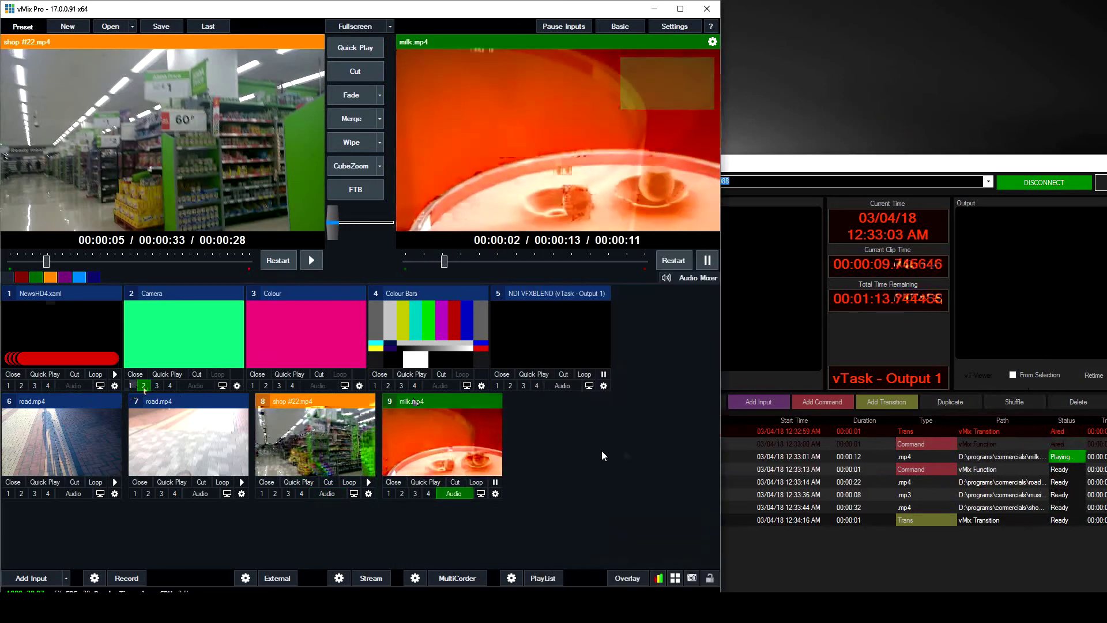
pyautogui.click(821, 557)
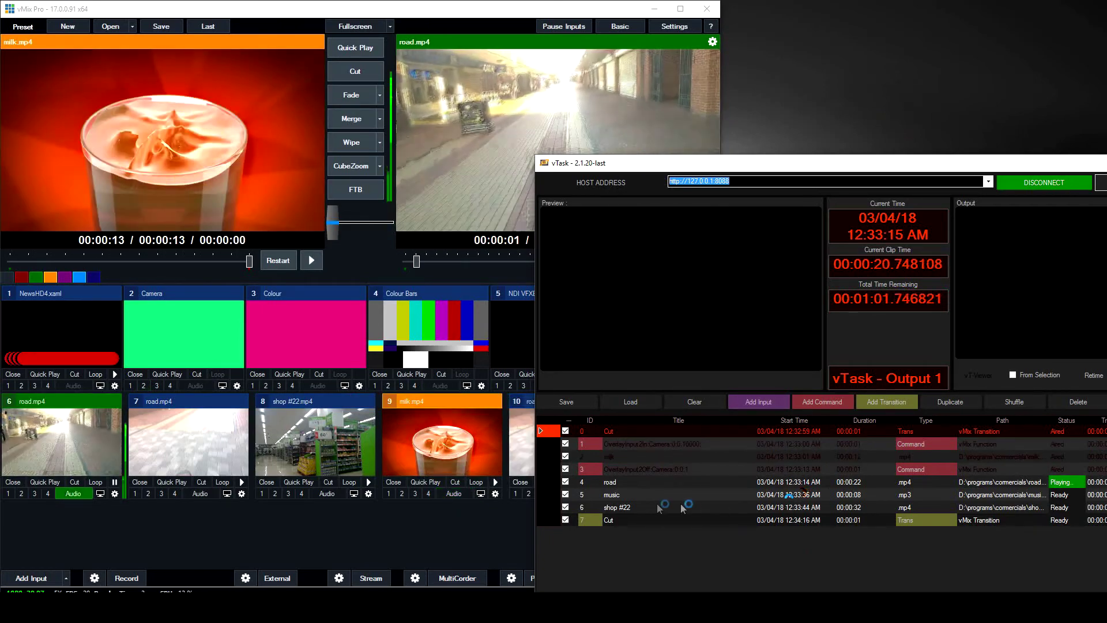
# Step: Add a vMix Function command directly below the first Cut row
pyautogui.click(688, 444)
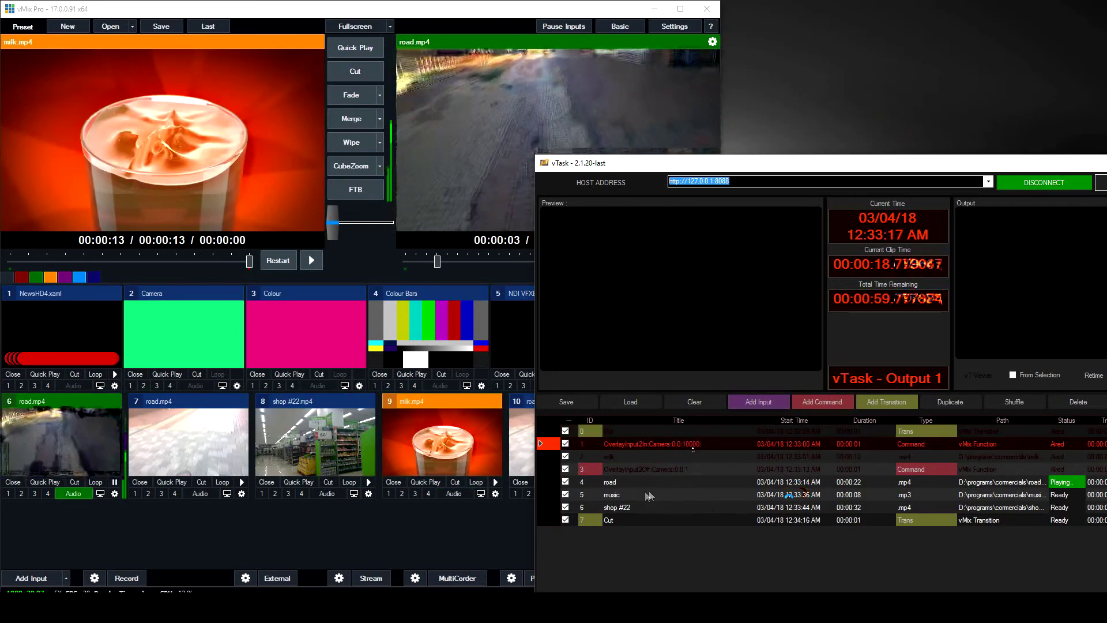
pyautogui.click(631, 434)
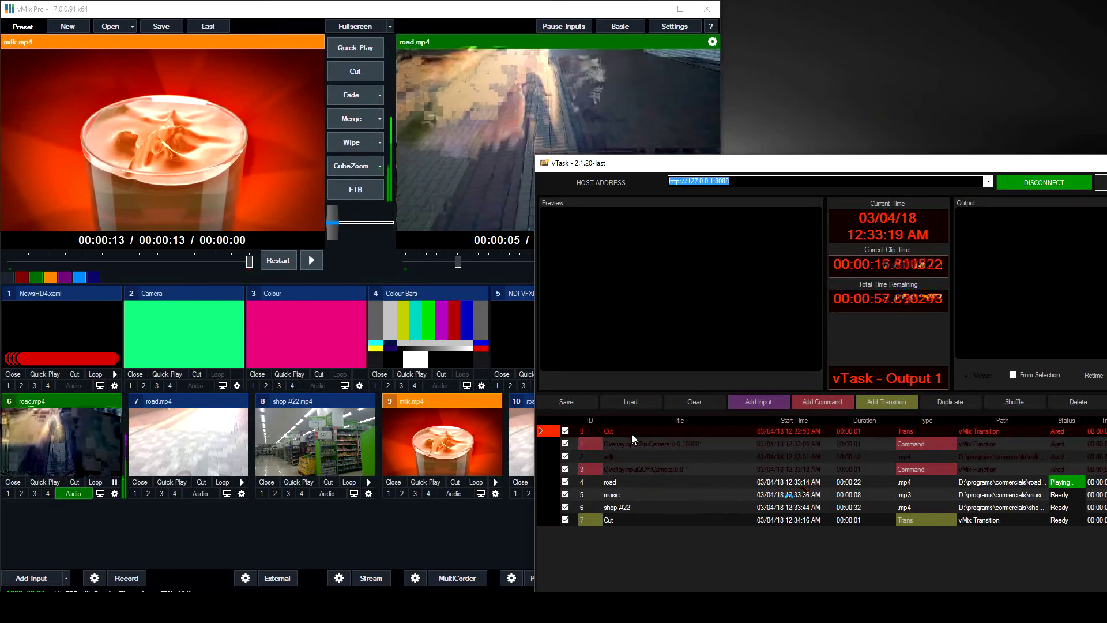
pyautogui.click(829, 402)
pyautogui.click(888, 425)
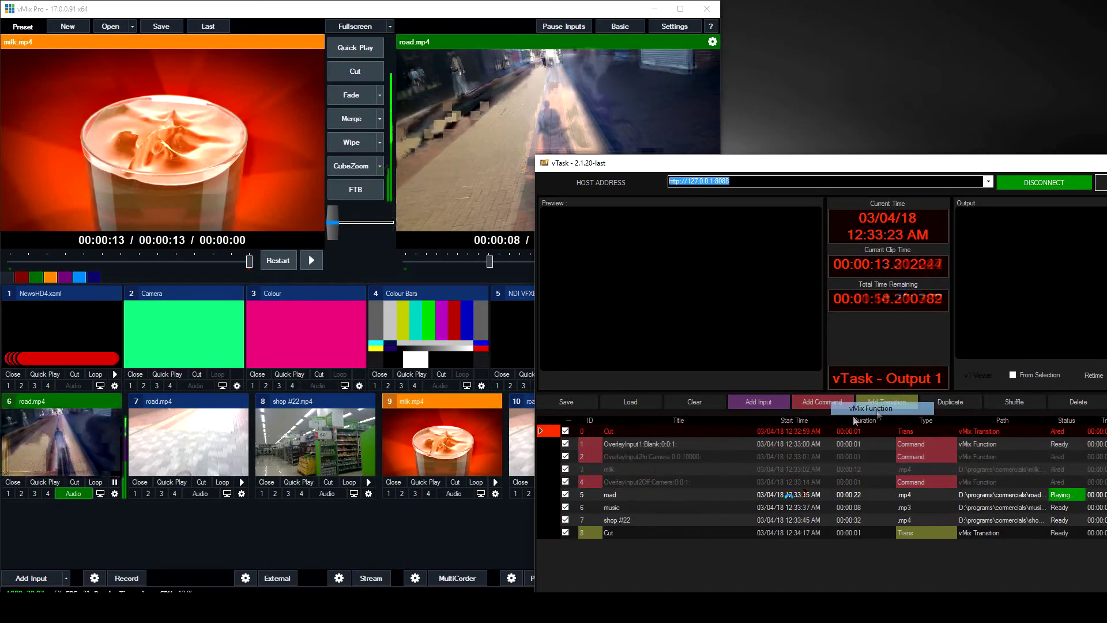
# Step: Set the new command's function to OverlayInputAllOff, leaving its input Blank, and apply it
pyautogui.click(650, 447)
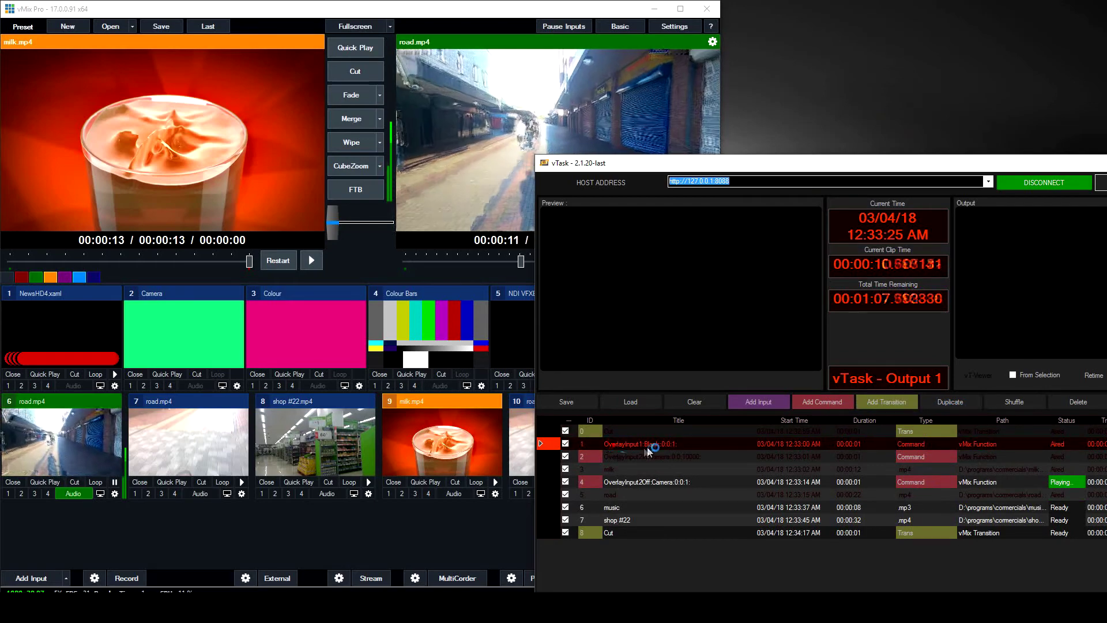
pyautogui.doubleClick(694, 444)
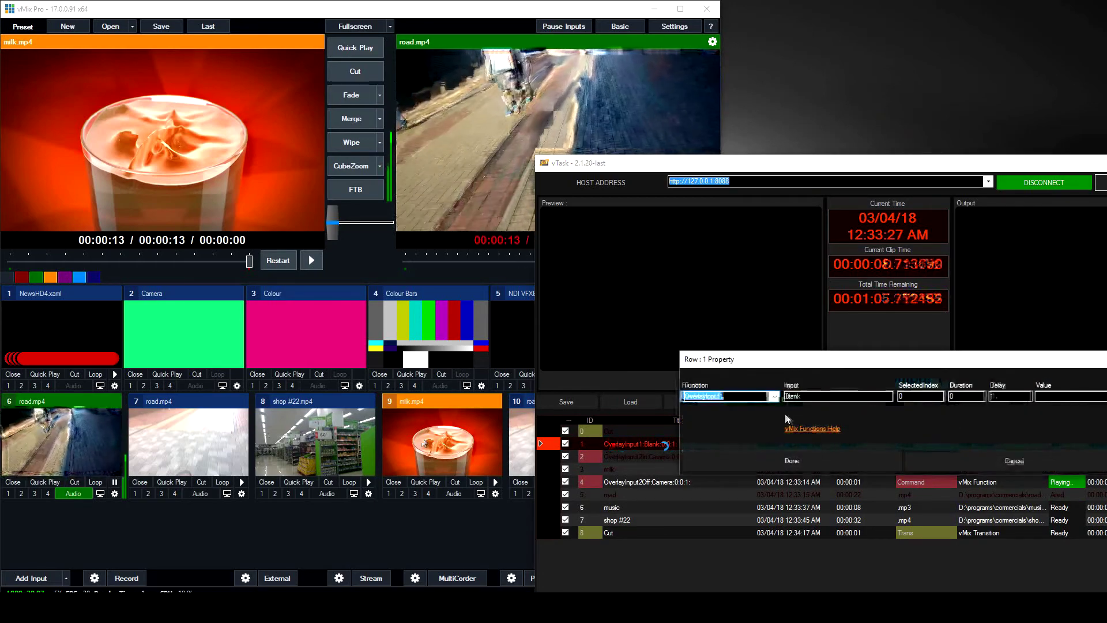
pyautogui.click(775, 396)
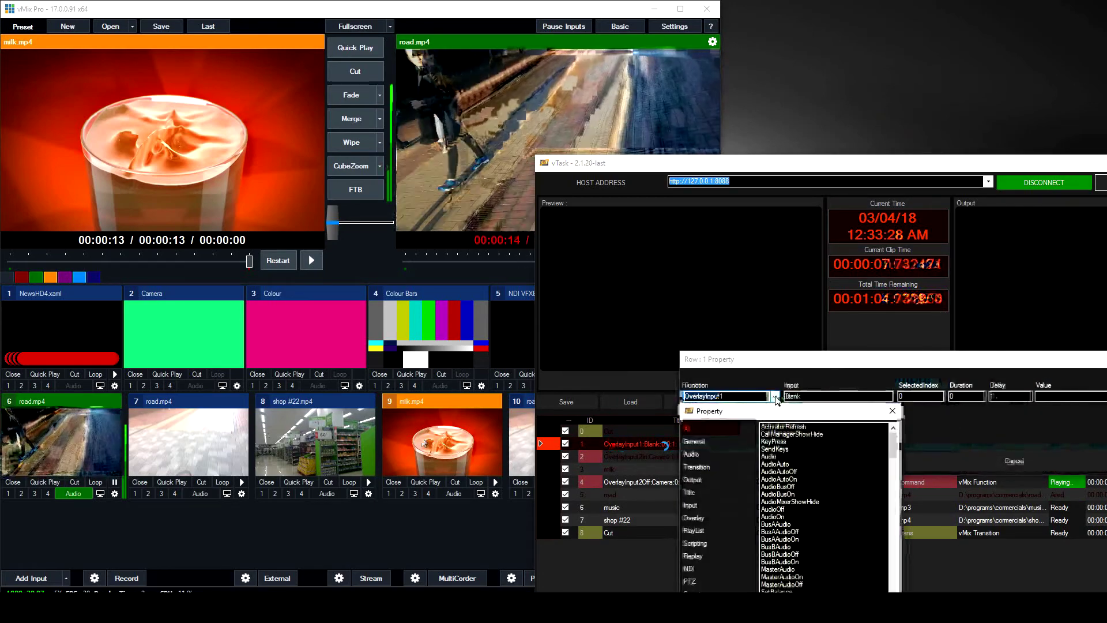
pyautogui.click(705, 518)
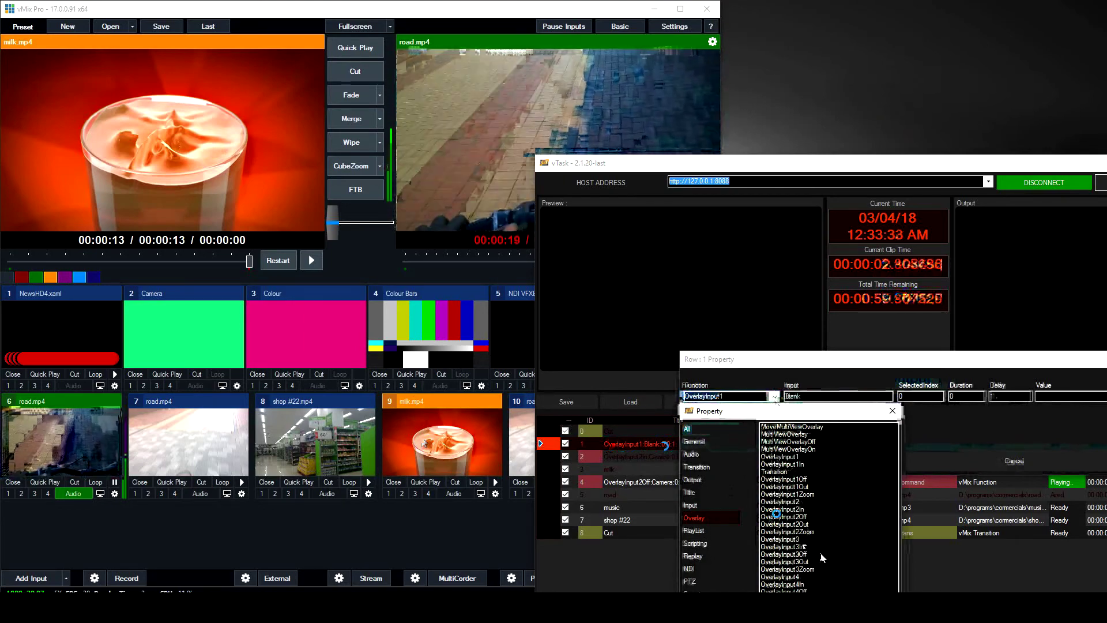
pyautogui.click(801, 503)
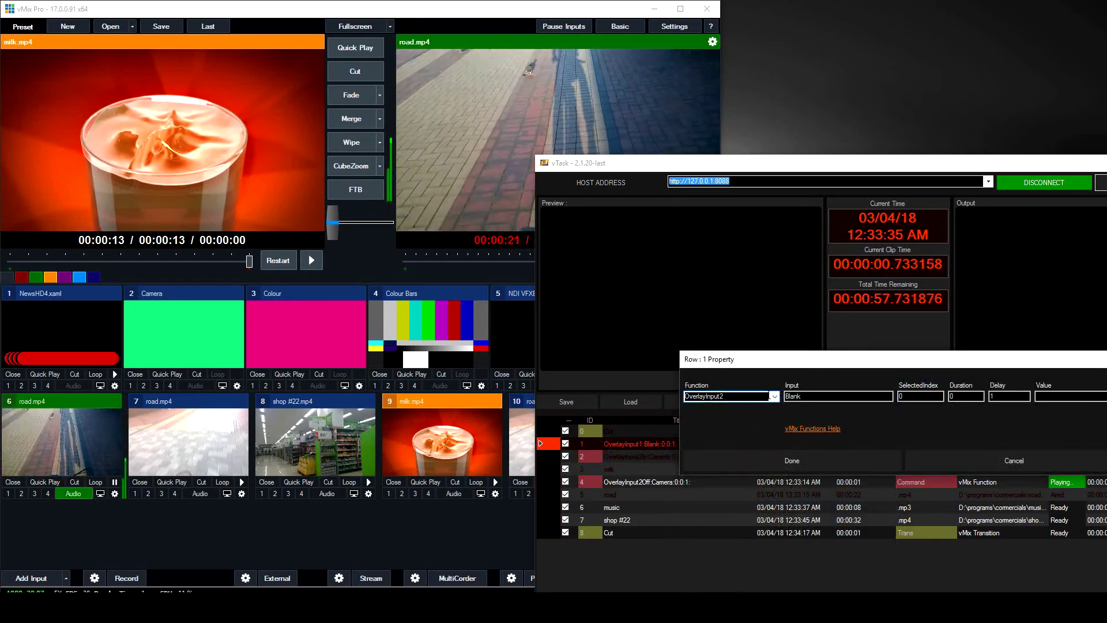
pyautogui.click(630, 229)
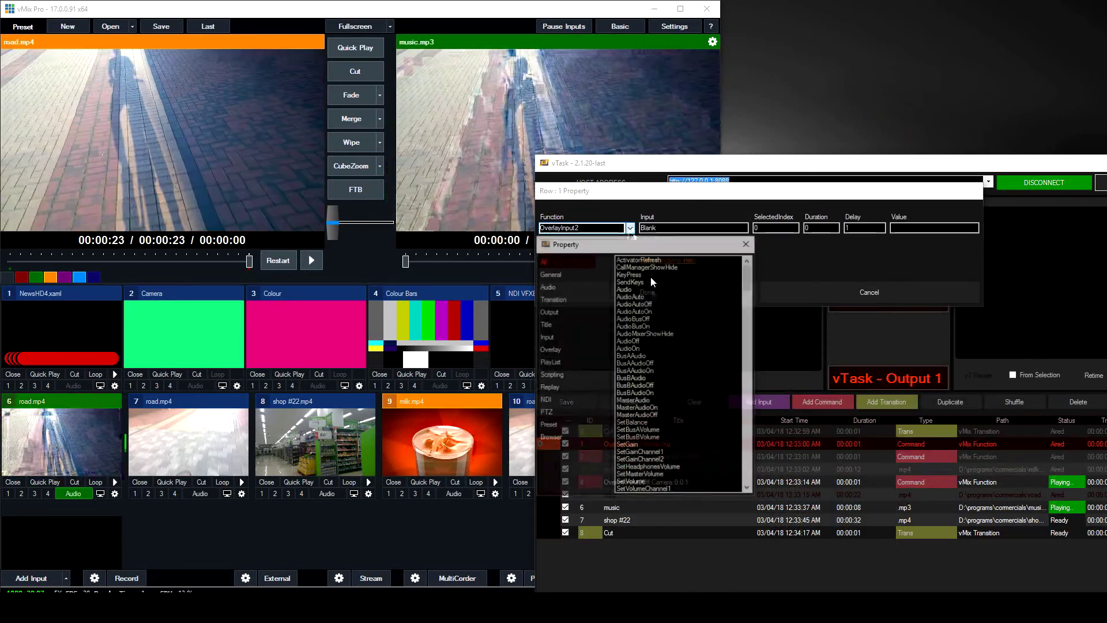
pyautogui.click(554, 349)
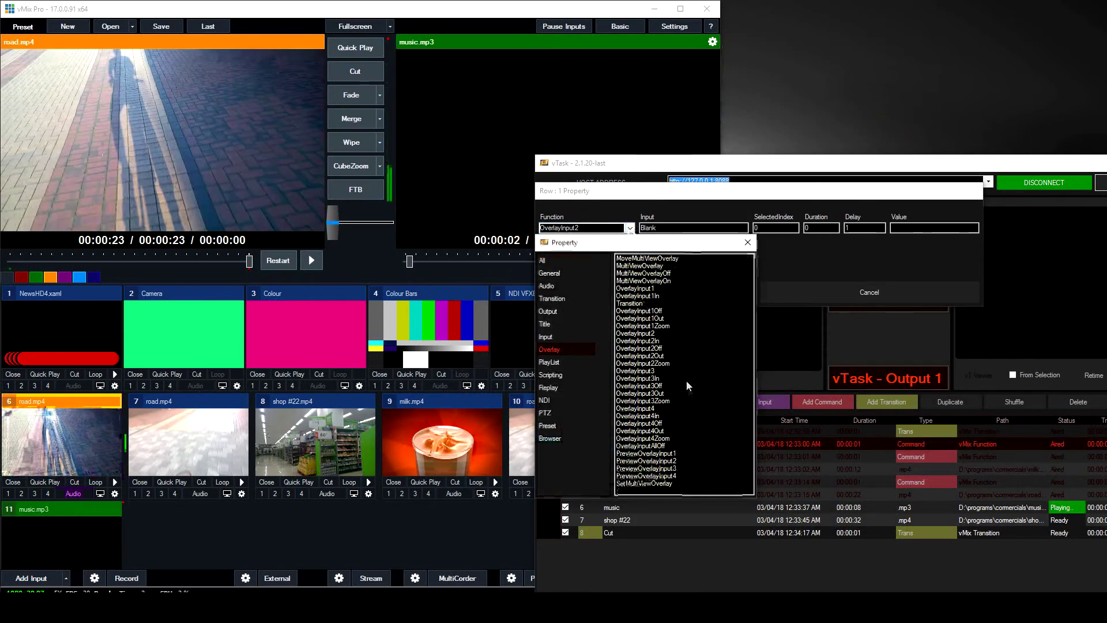
pyautogui.click(640, 445)
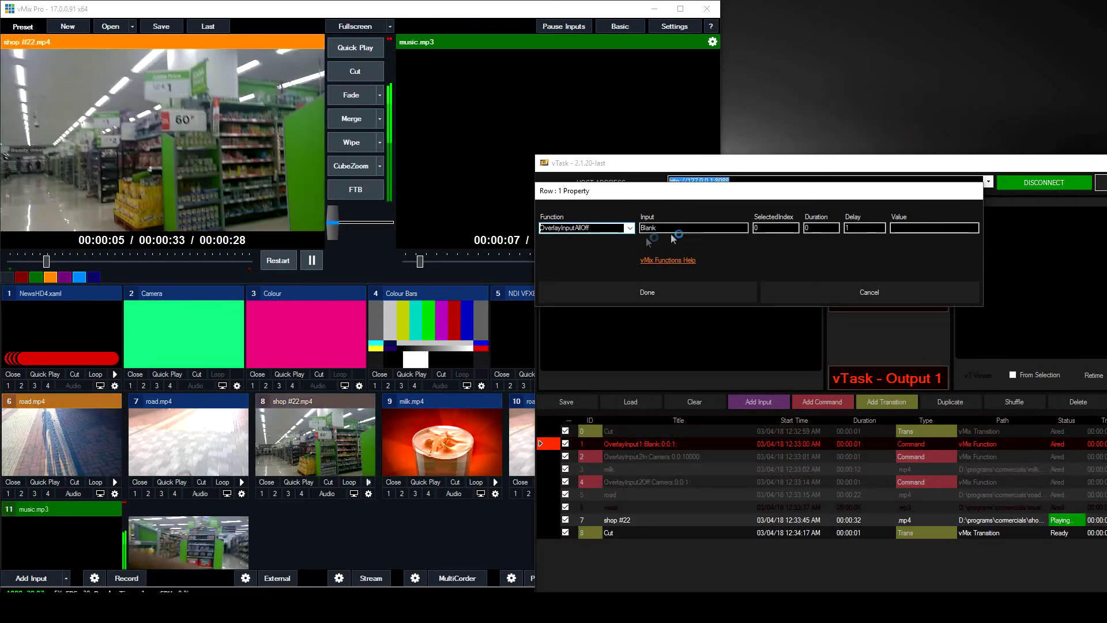
pyautogui.click(684, 288)
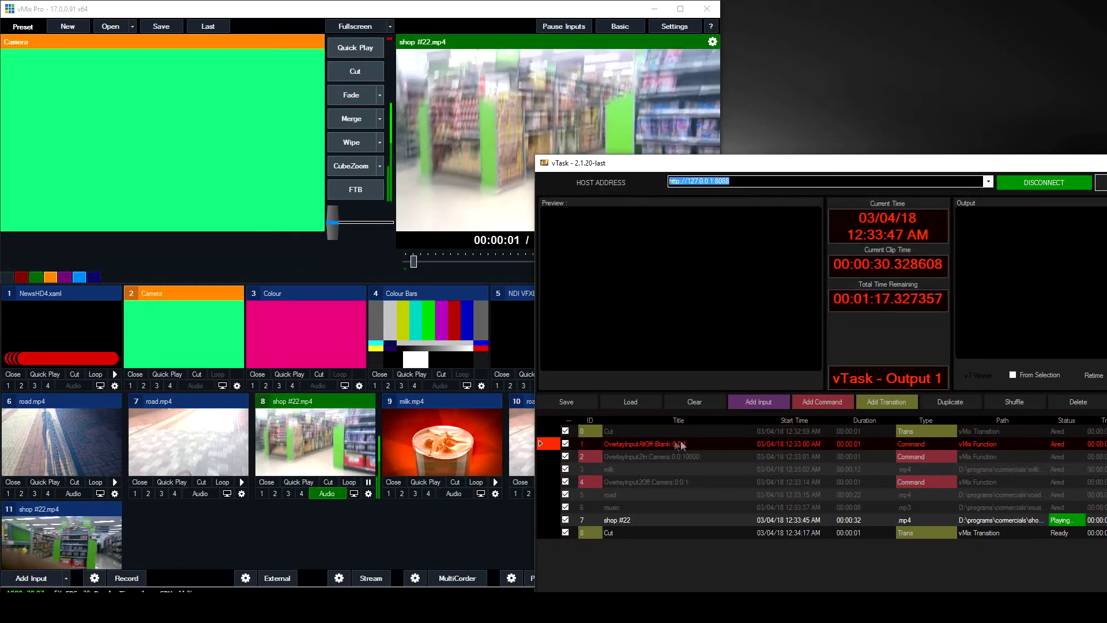
# Step: Delete the OverlayInput2Off command row below the milk row
pyautogui.click(626, 434)
pyautogui.click(652, 444)
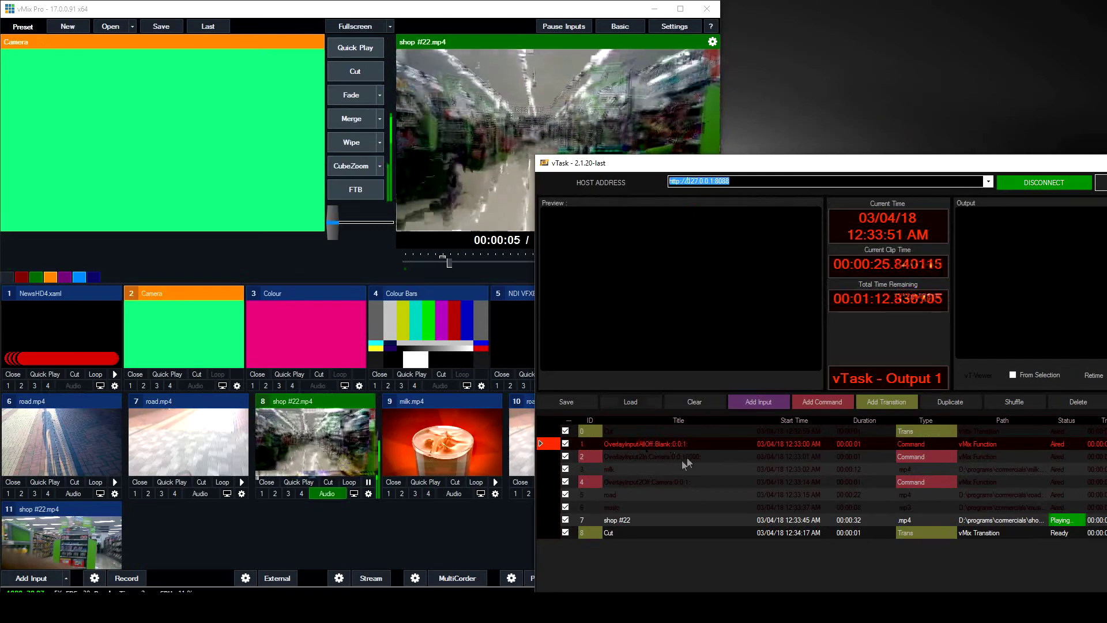
pyautogui.moveTo(690, 460); pyautogui.dragTo(663, 463)
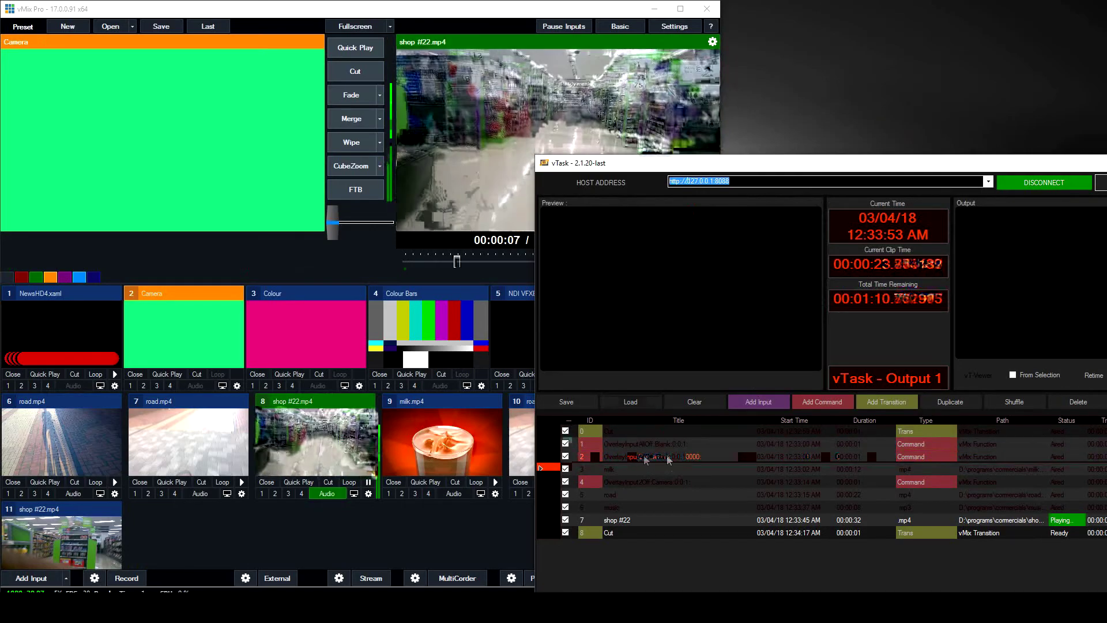
pyautogui.moveTo(692, 463); pyautogui.dragTo(640, 468)
pyautogui.click(683, 486)
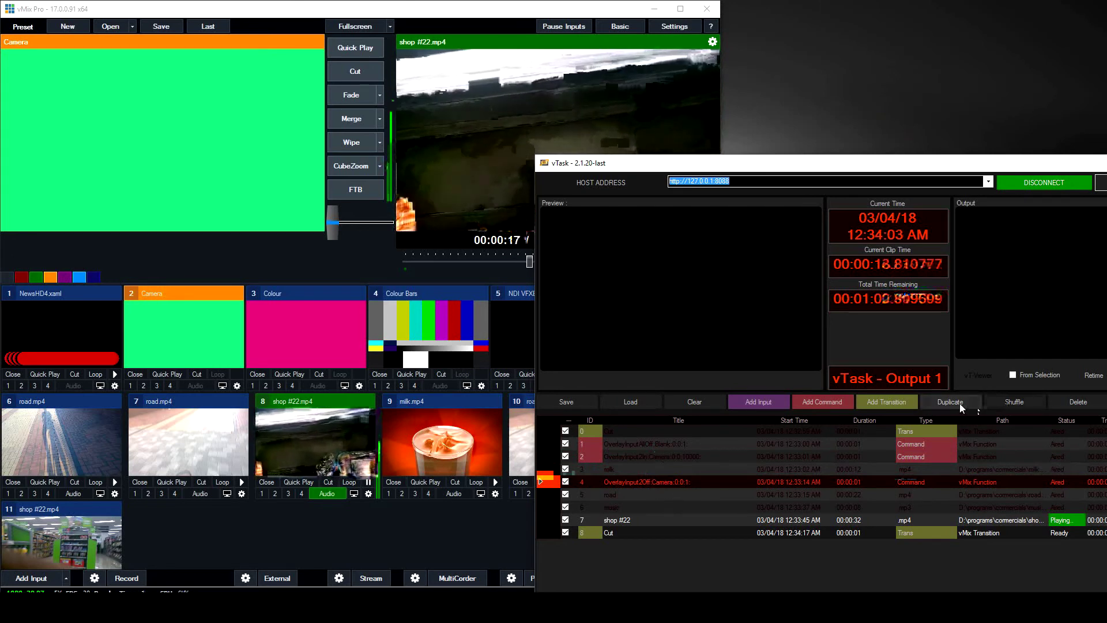
pyautogui.click(1079, 403)
# Step: Duplicate the OverlayInputAllOff command row and move the copy directly below the milk row
pyautogui.click(667, 443)
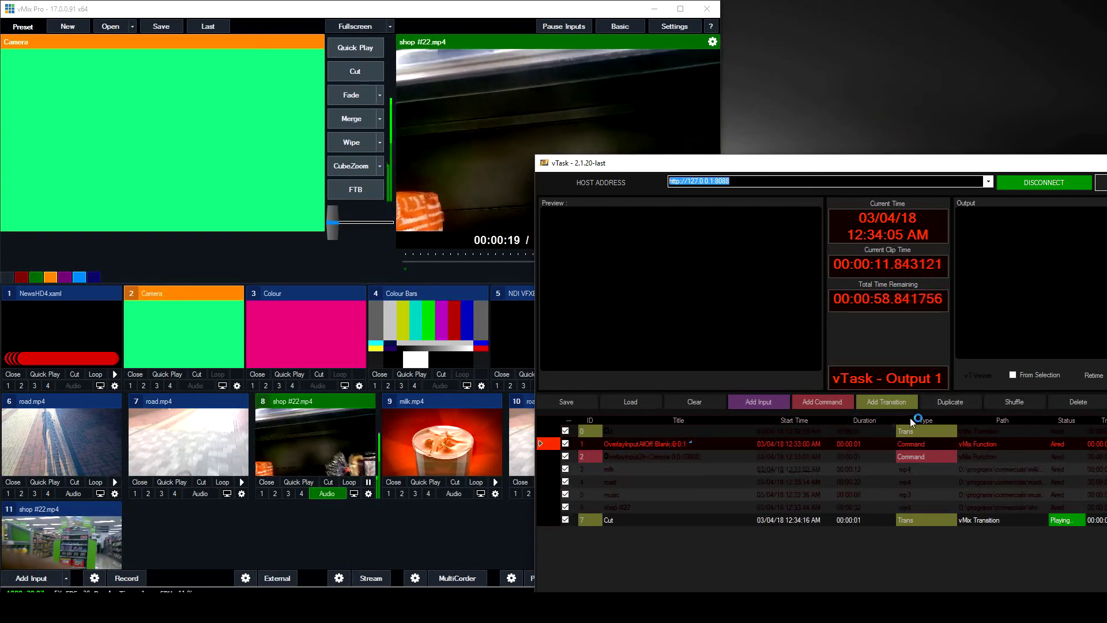
pyautogui.click(930, 406)
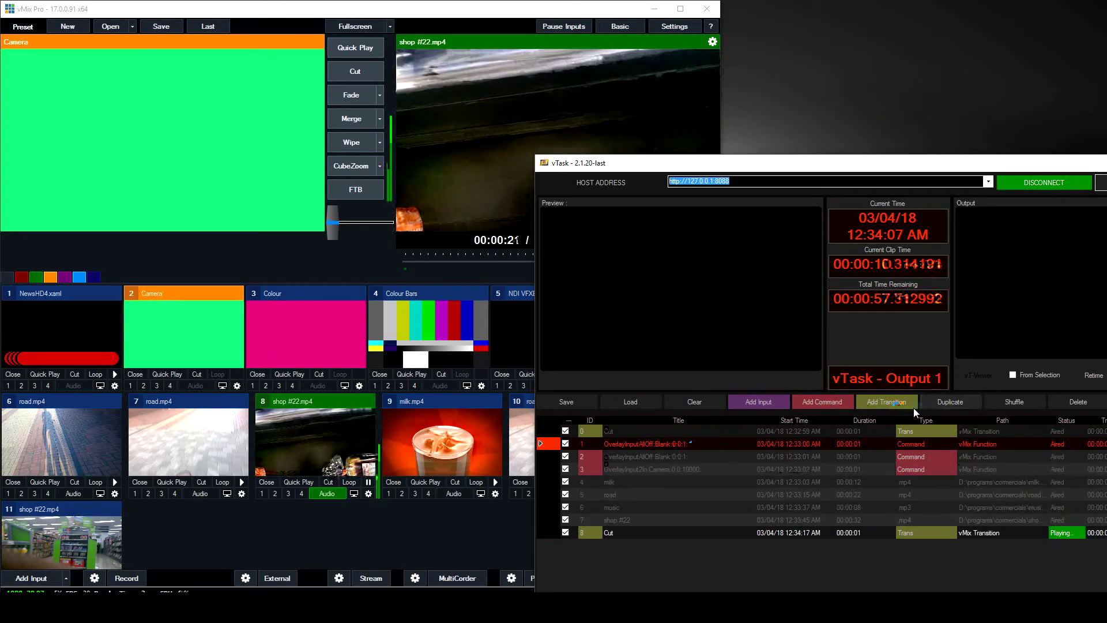
pyautogui.click(650, 455)
pyautogui.moveTo(637, 494); pyautogui.dragTo(649, 500)
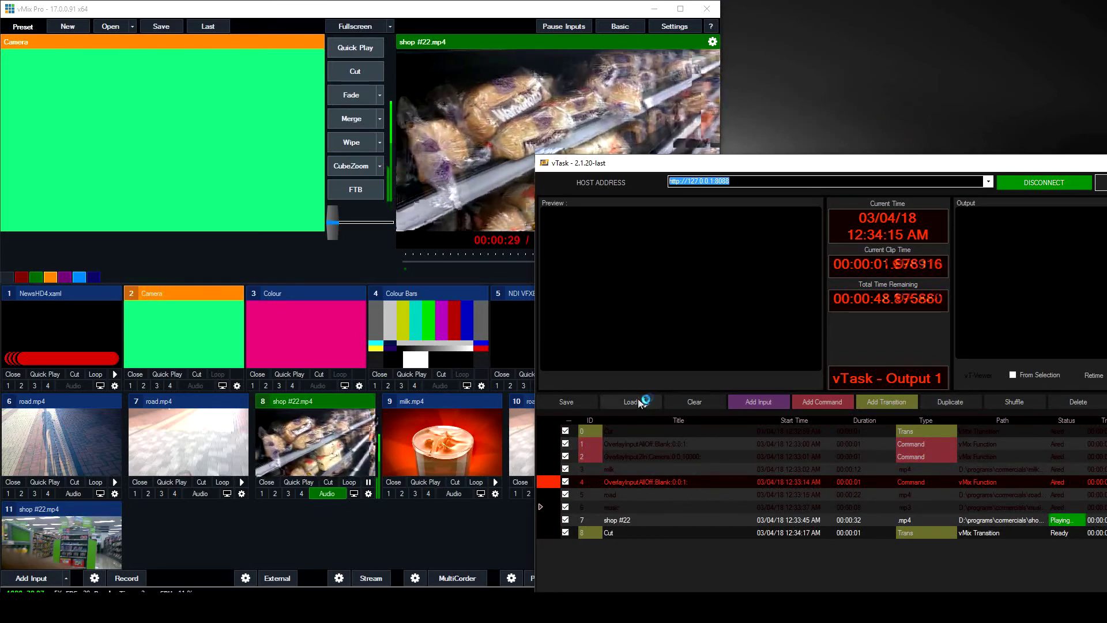
# Step: Switch on the Colour input's overlay 2 in vMix and rerun the vTask playlist to test the OverlayInputAllOff commands
pyautogui.click(266, 387)
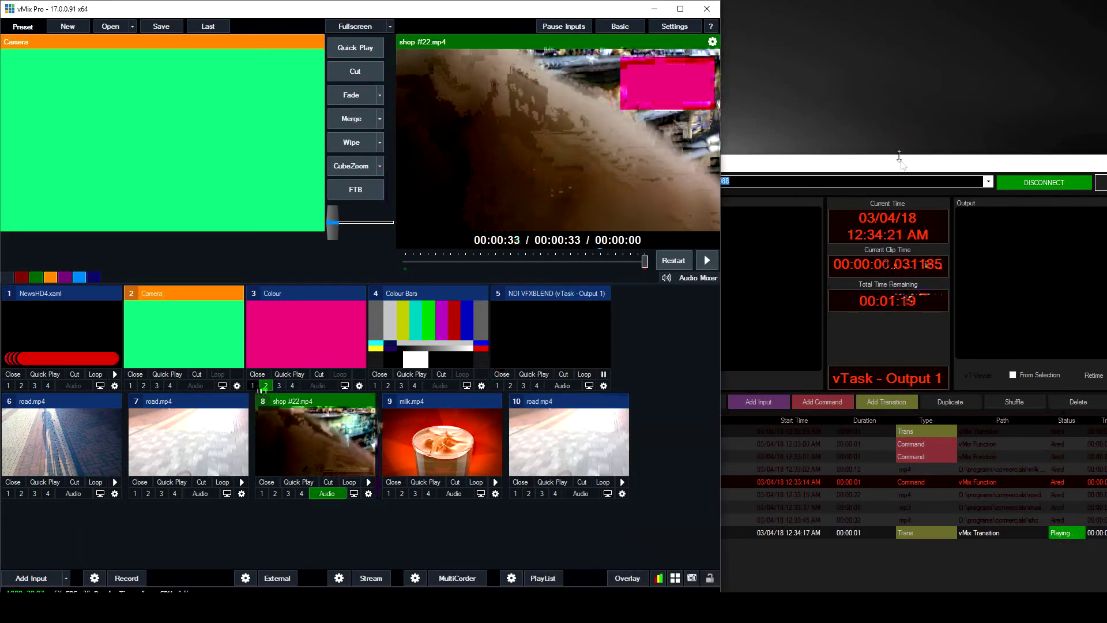
pyautogui.moveTo(899, 157); pyautogui.dragTo(849, 89)
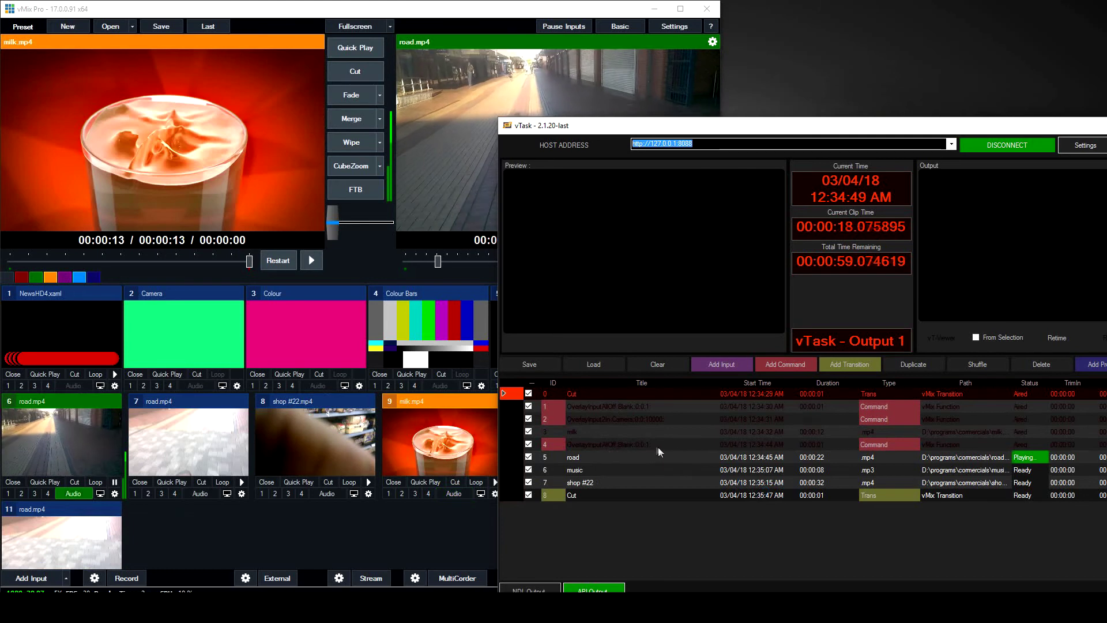
pyautogui.doubleClick(658, 421)
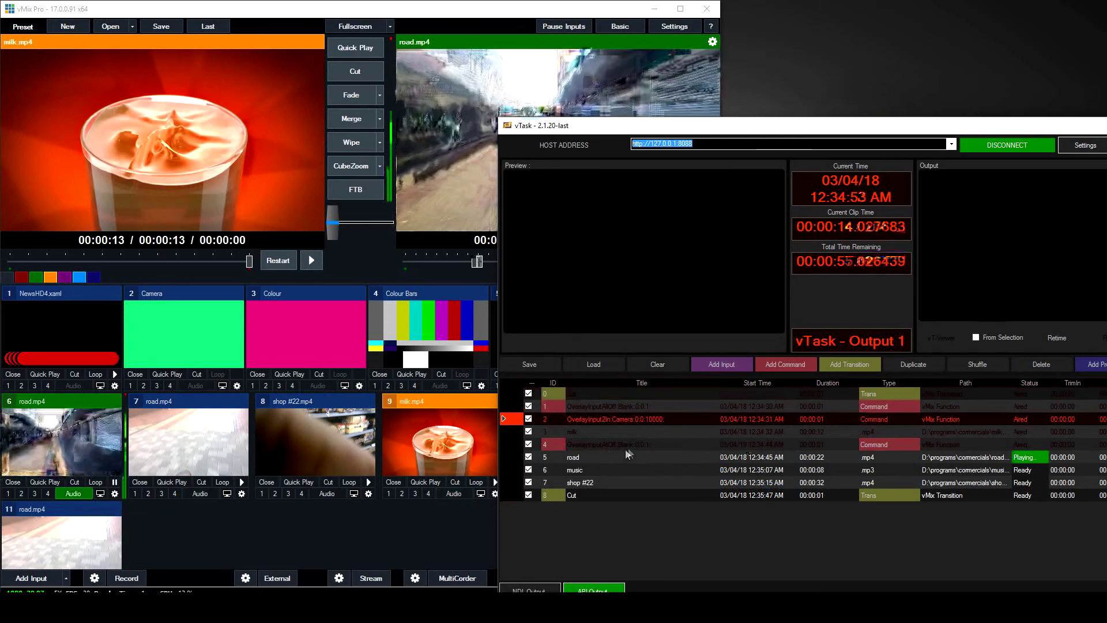
# Step: Move the vTask window fully into view and examine the transition types available for the first Cut row without changing it
pyautogui.click(821, 117)
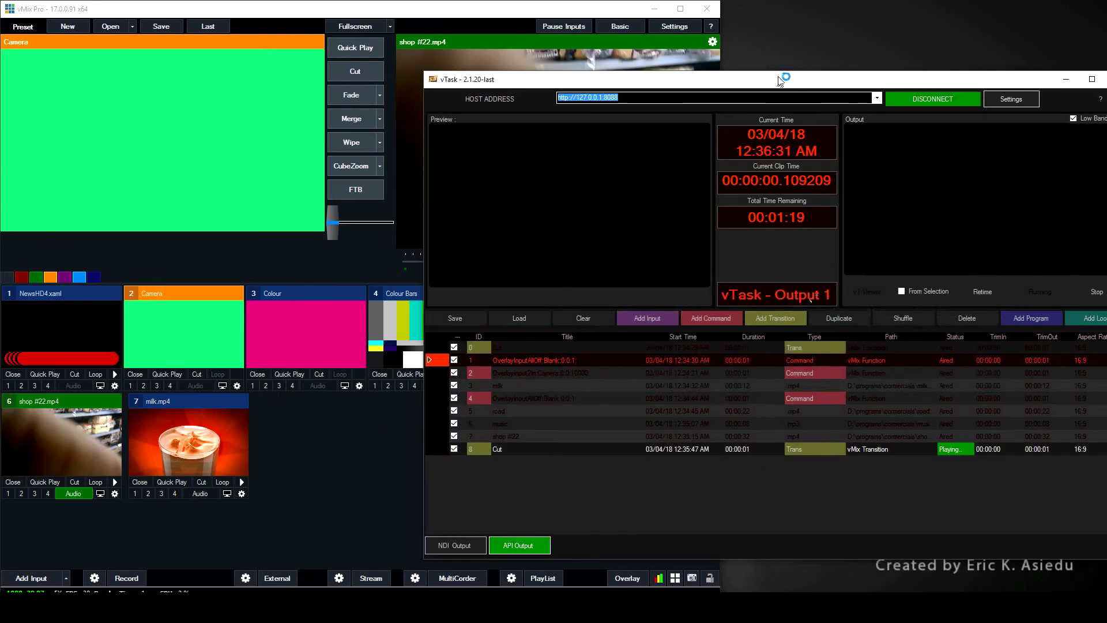
pyautogui.moveTo(780, 80); pyautogui.dragTo(729, 76)
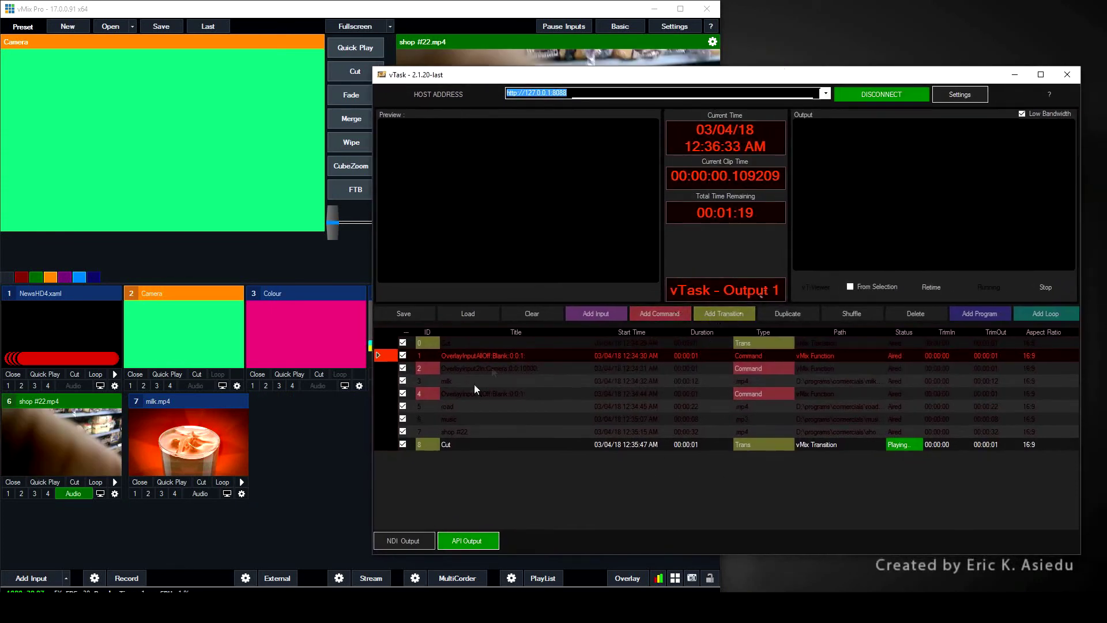
pyautogui.doubleClick(465, 344)
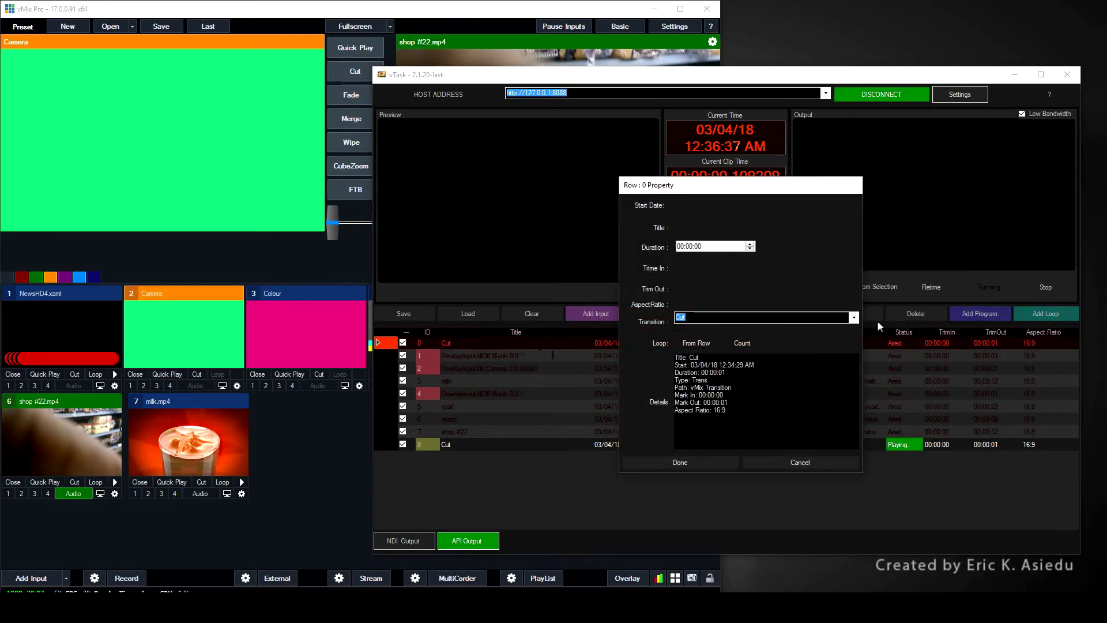
pyautogui.click(854, 318)
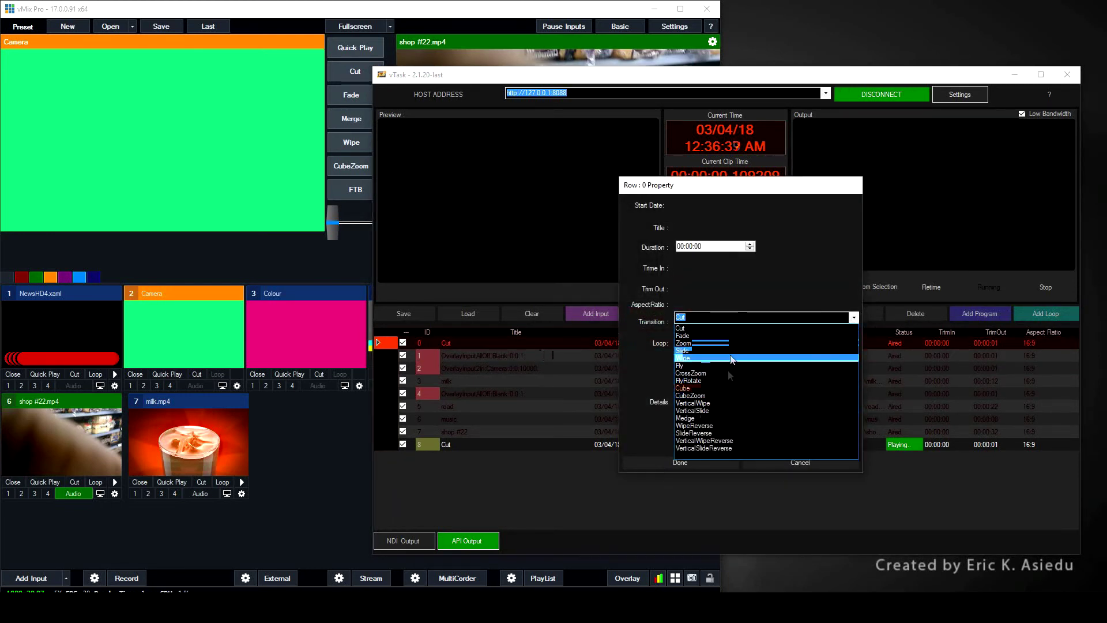
pyautogui.click(822, 549)
pyautogui.click(800, 462)
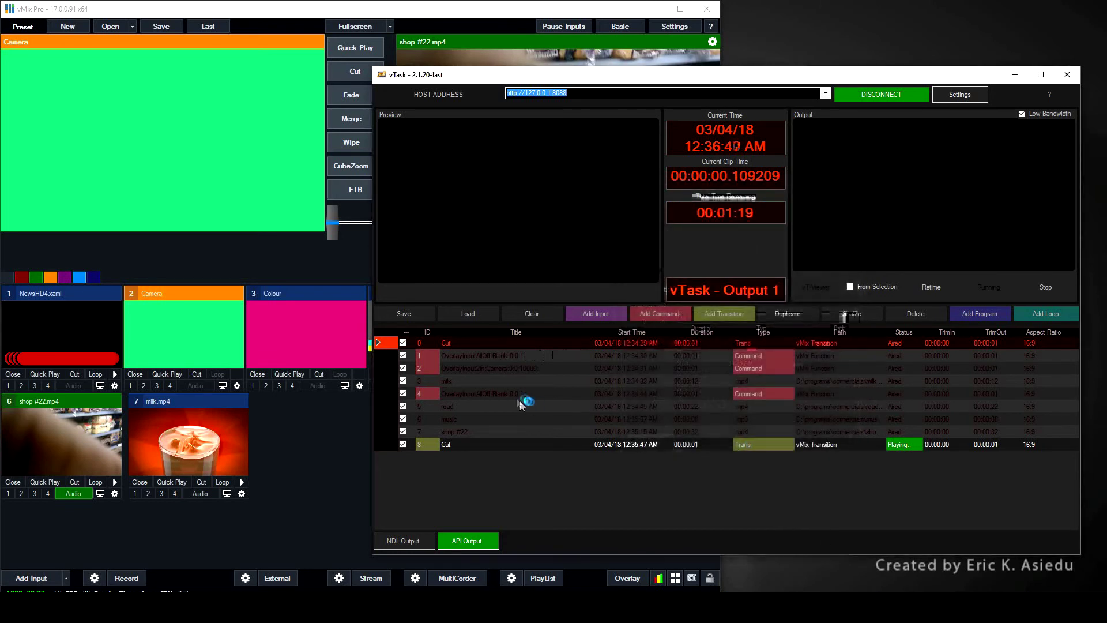
pyautogui.click(483, 382)
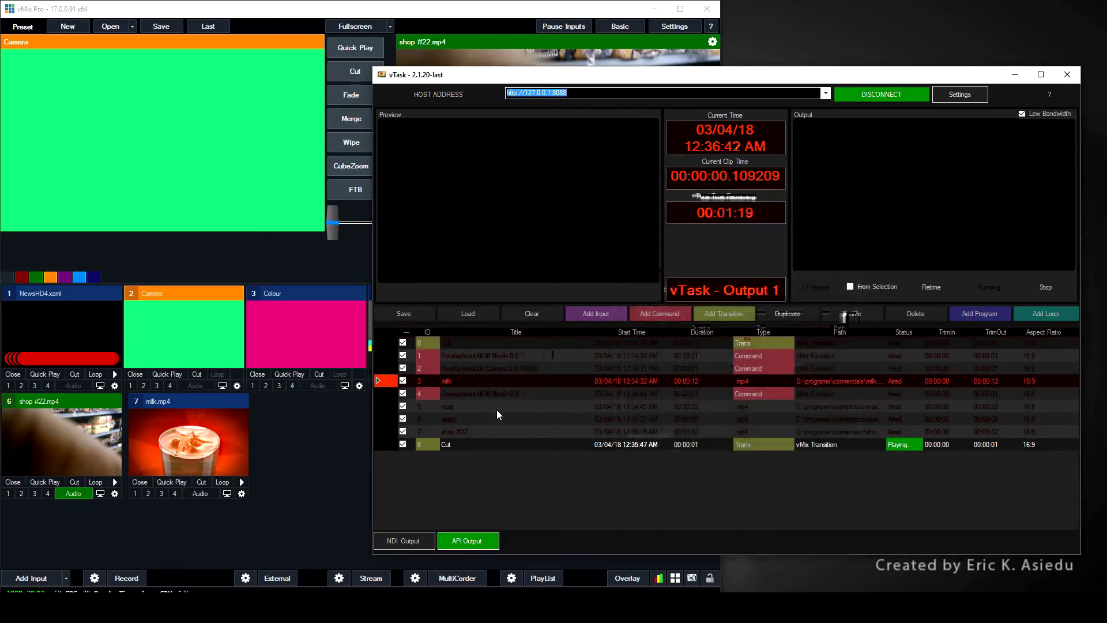
pyautogui.click(510, 371)
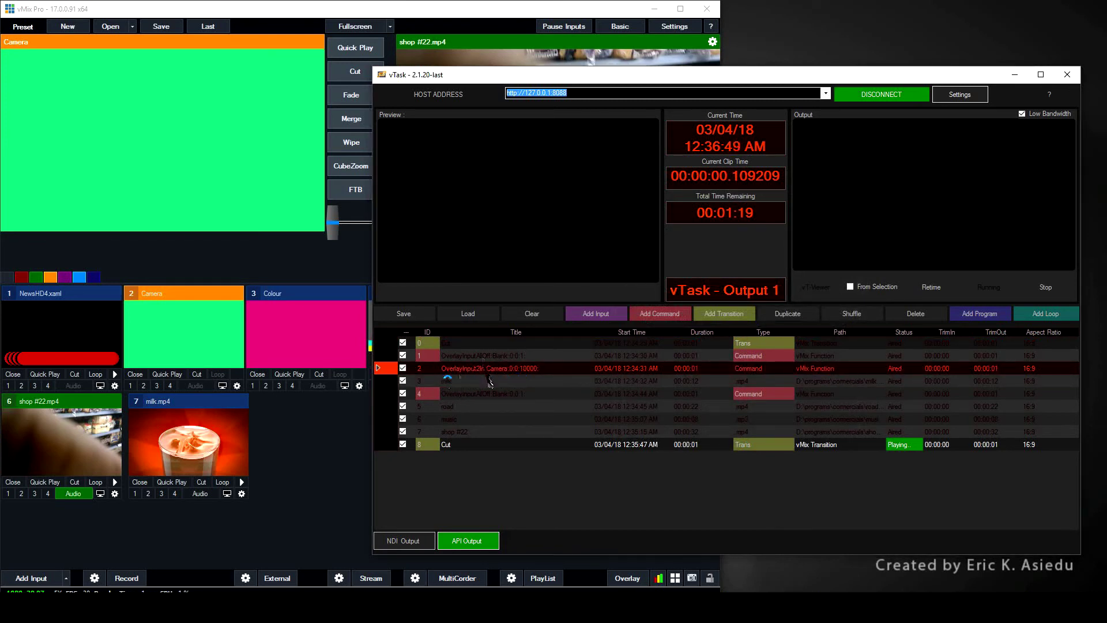
# Step: Add a transition row directly below the OverlayInputAllOff command that follows the milk row
pyautogui.click(450, 408)
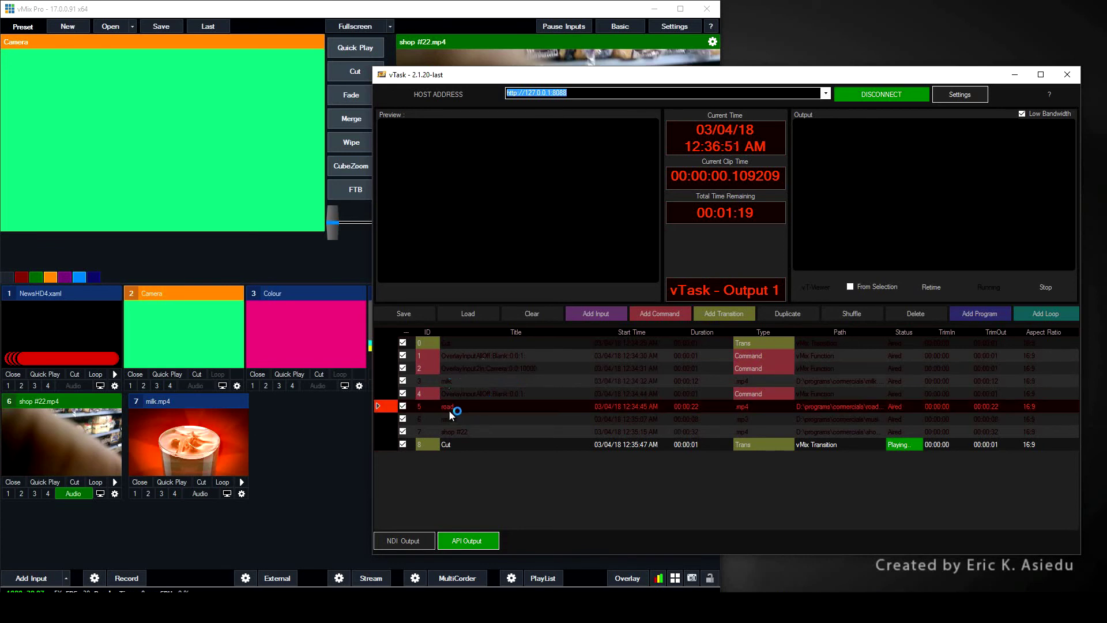
pyautogui.click(468, 396)
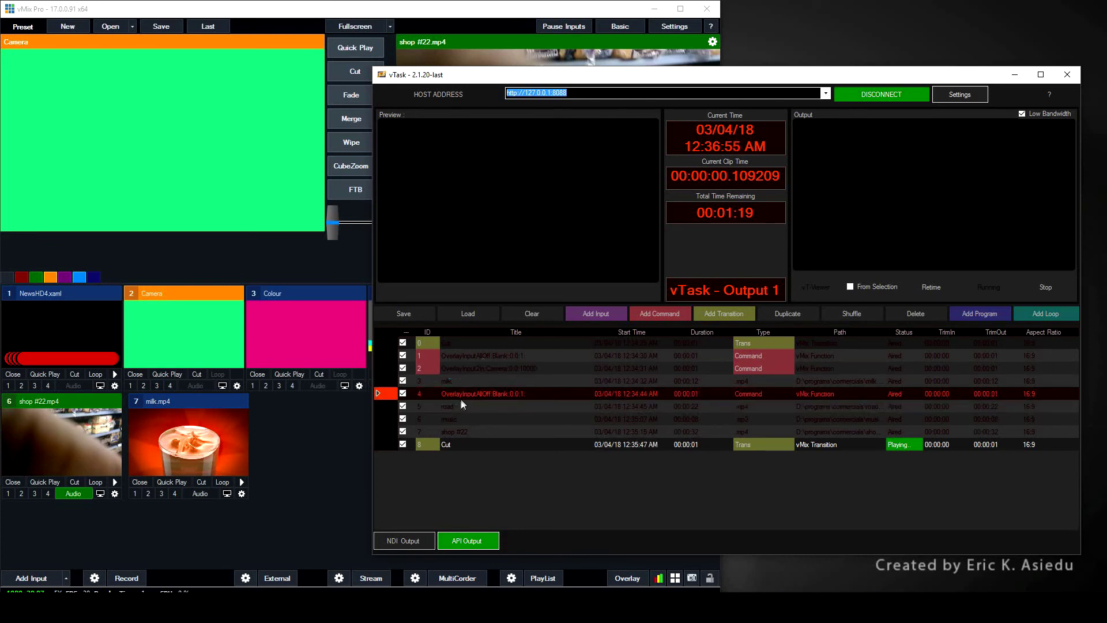
pyautogui.click(732, 311)
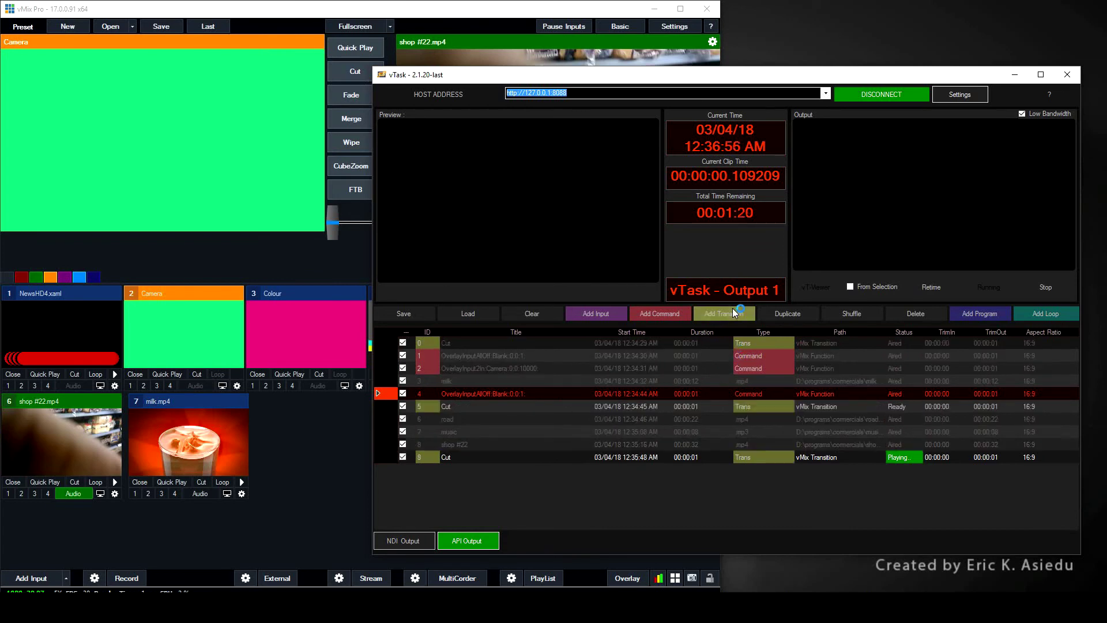
# Step: Change the Cut row above the road clip to a CrossZoom transition with a duration of 5 seconds
pyautogui.click(451, 407)
pyautogui.click(448, 417)
pyautogui.click(452, 406)
pyautogui.doubleClick(452, 407)
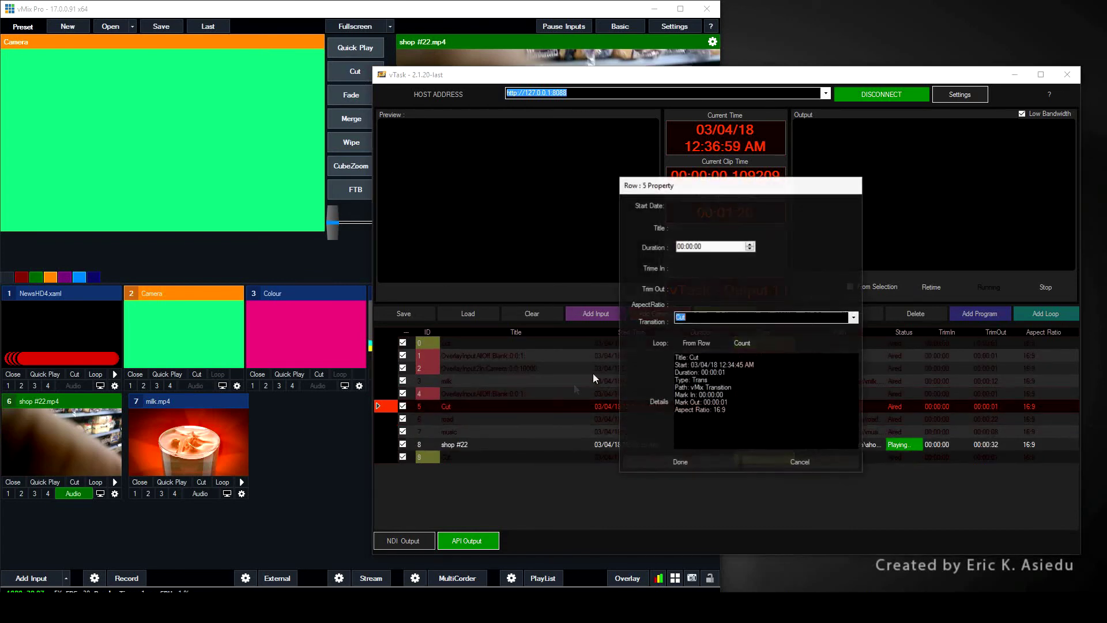
pyautogui.click(840, 318)
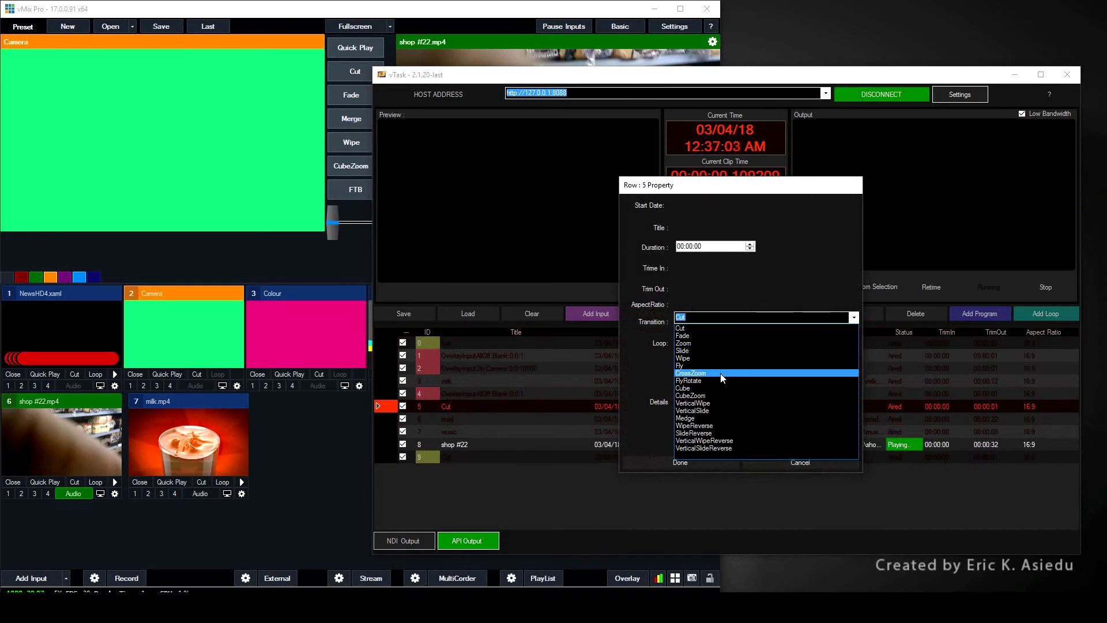
pyautogui.click(721, 373)
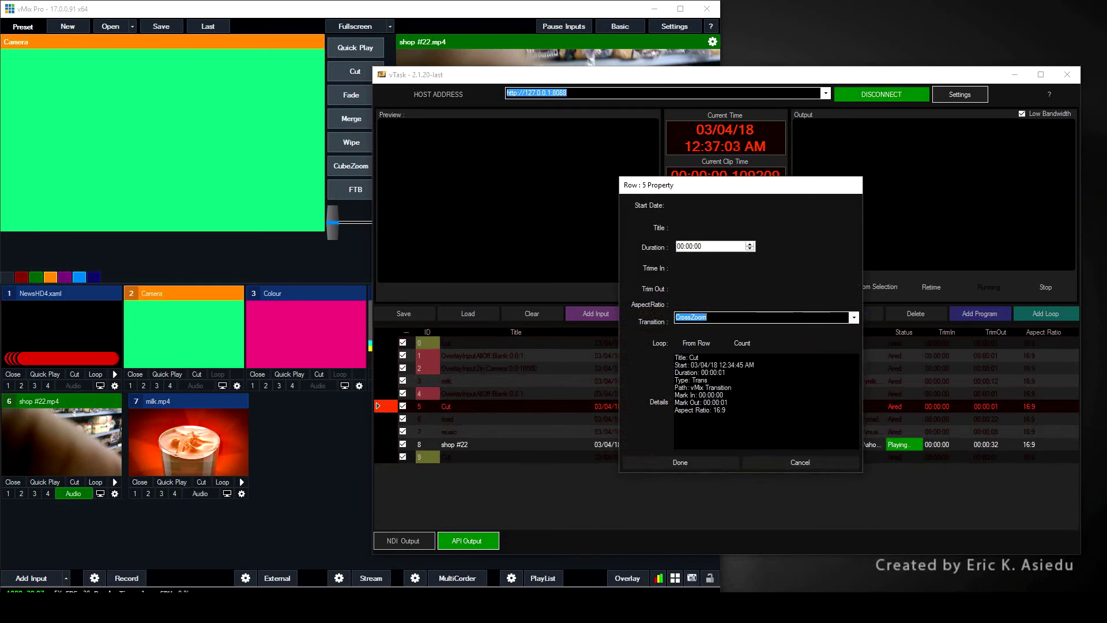
pyautogui.click(698, 247)
pyautogui.write('15')
pyautogui.click(696, 463)
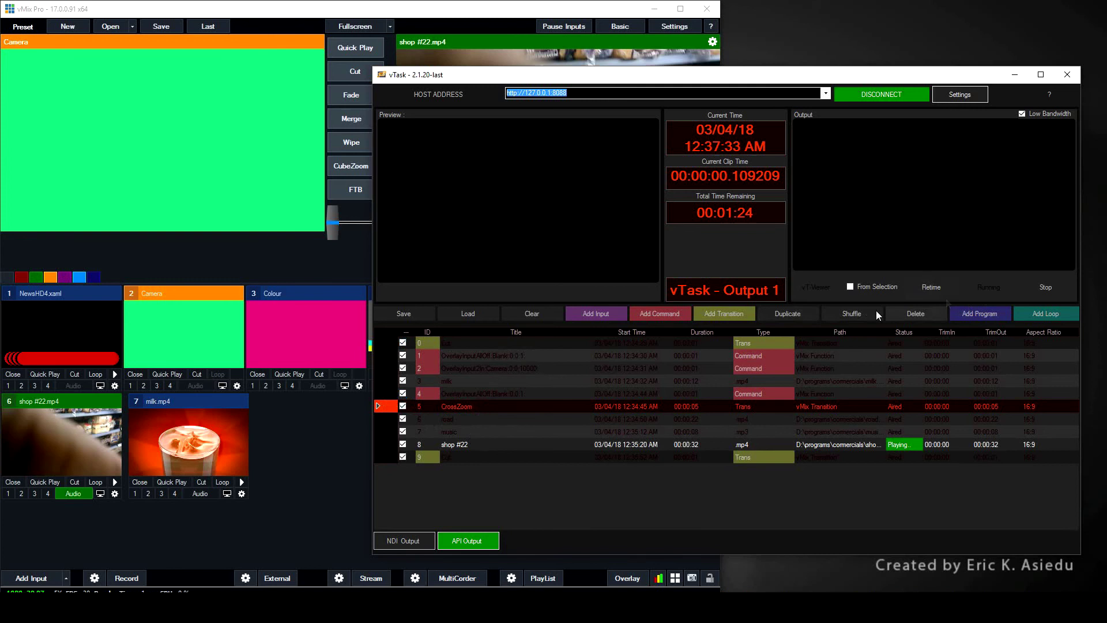
# Step: Rerun the playlist from the first Cut row and move the vTask window down to uncover the vMix output while the CrossZoom plays
pyautogui.doubleClick(381, 346)
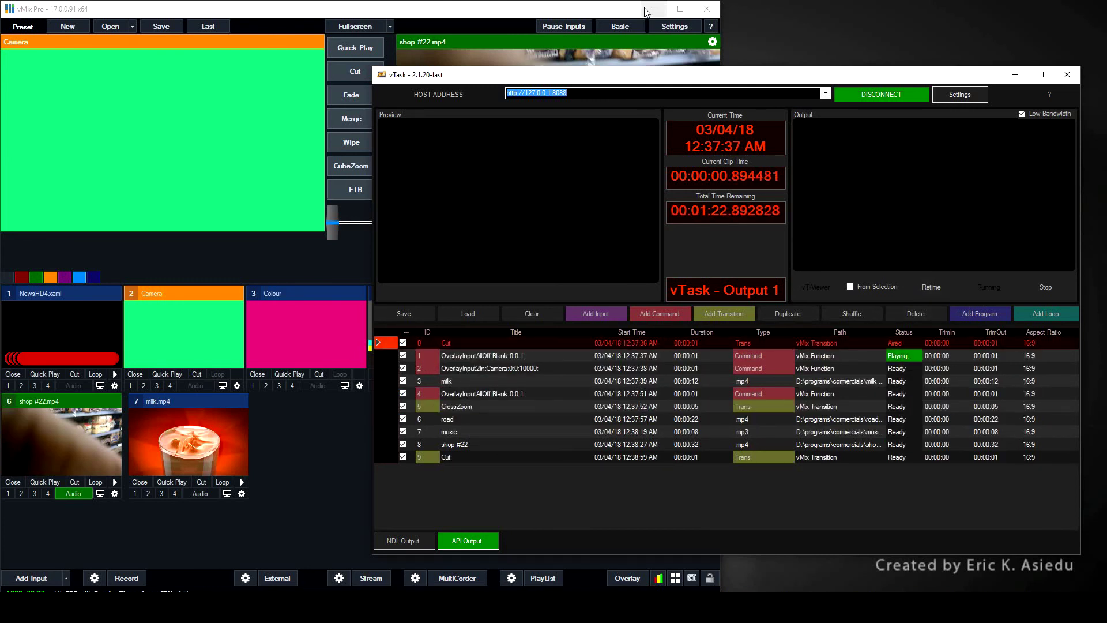
pyautogui.moveTo(654, 78); pyautogui.dragTo(653, 113)
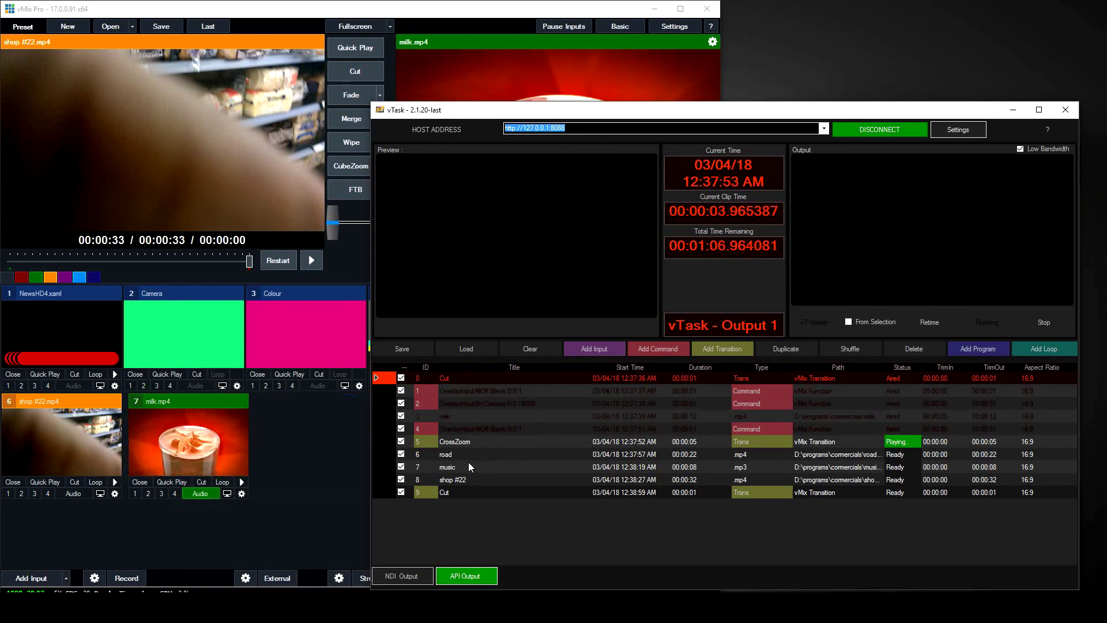
pyautogui.moveTo(519, 109); pyautogui.dragTo(553, 159)
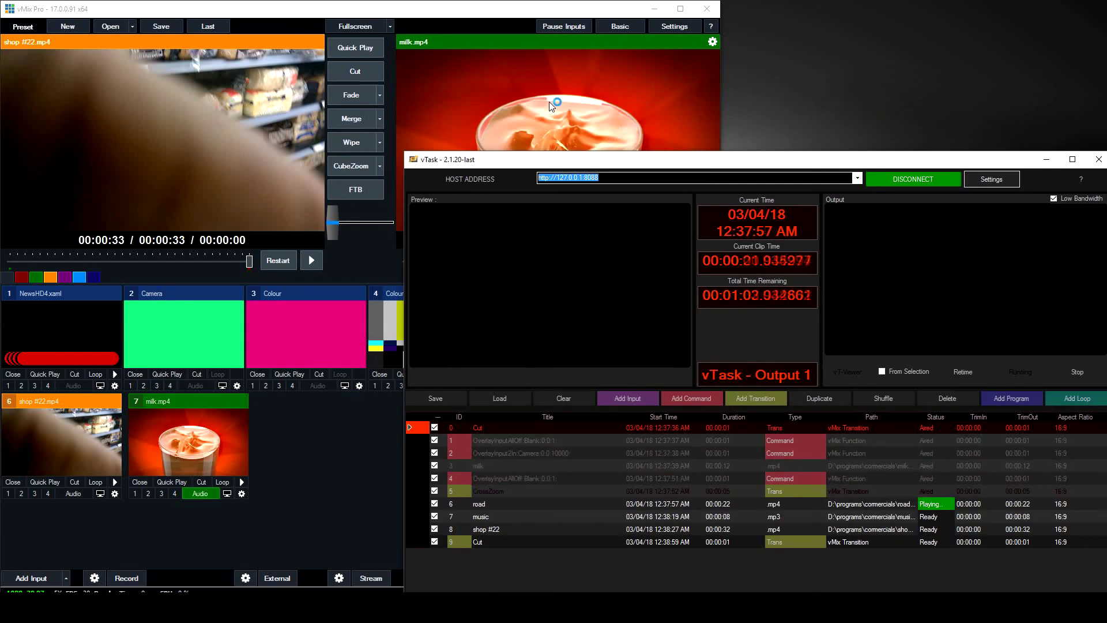